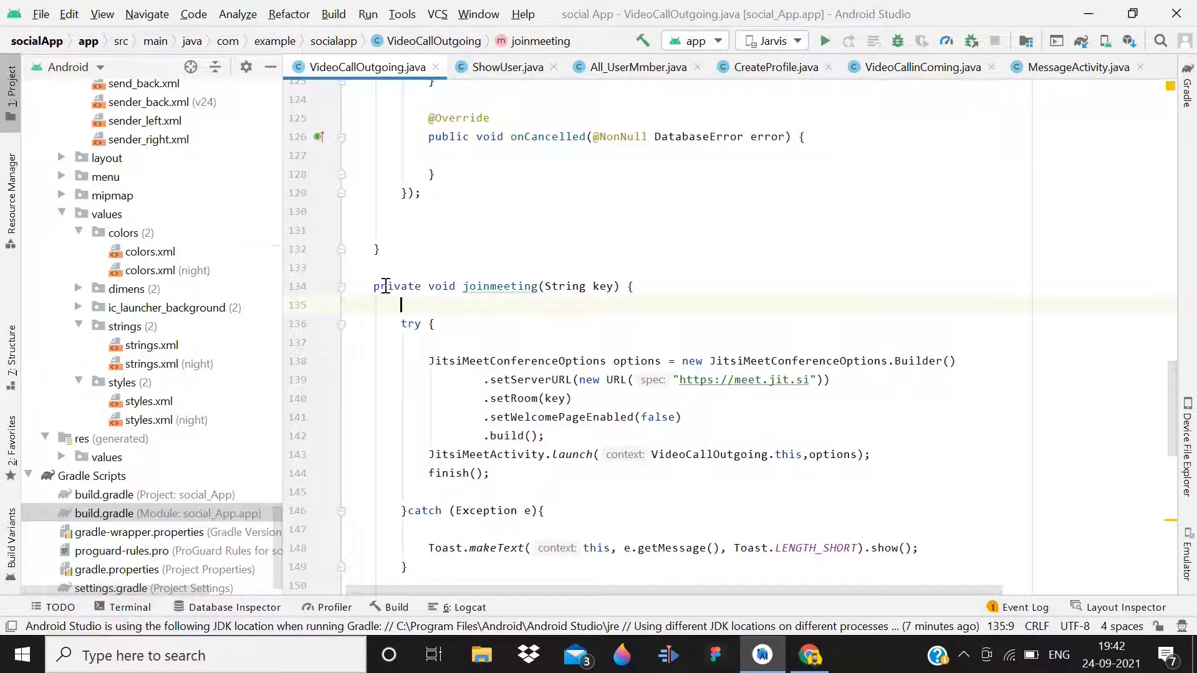
Step: Review the joinmeeting method in VideoCallOutgoing.java: the Jitsi options, meeting launch and catch-block Toast
{"action": "left_click_drag", "start_coordinate": [373, 285], "coordinate": [581, 522]}
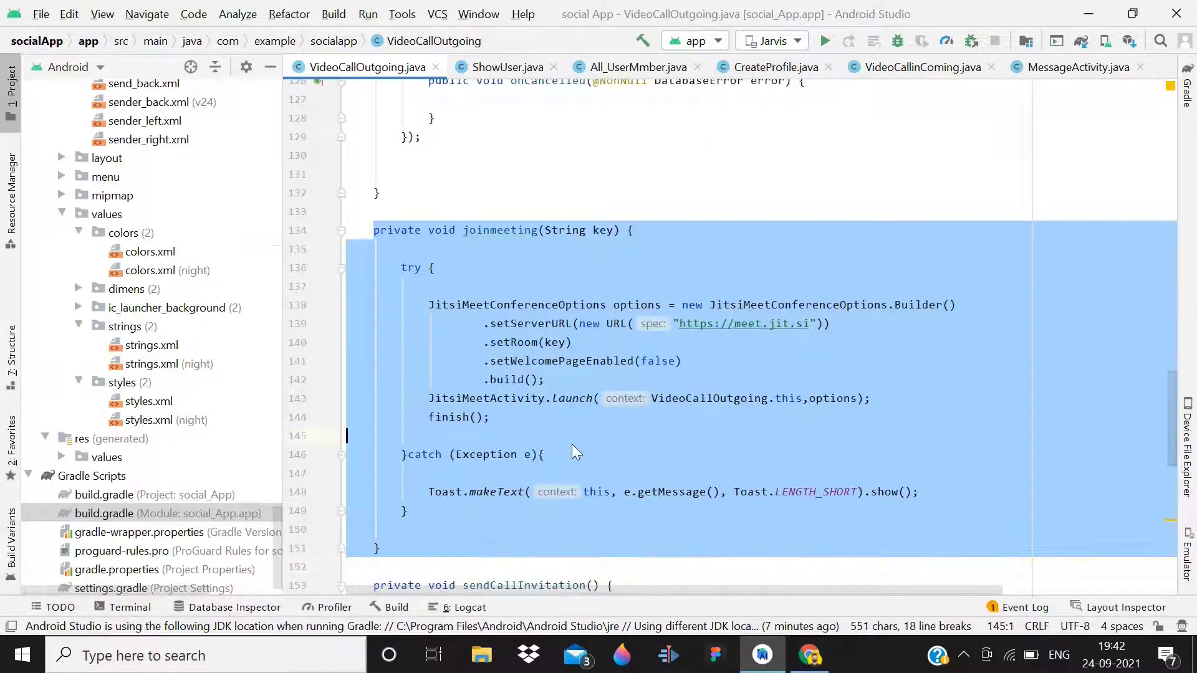
{"action": "left_click", "coordinate": [574, 453]}
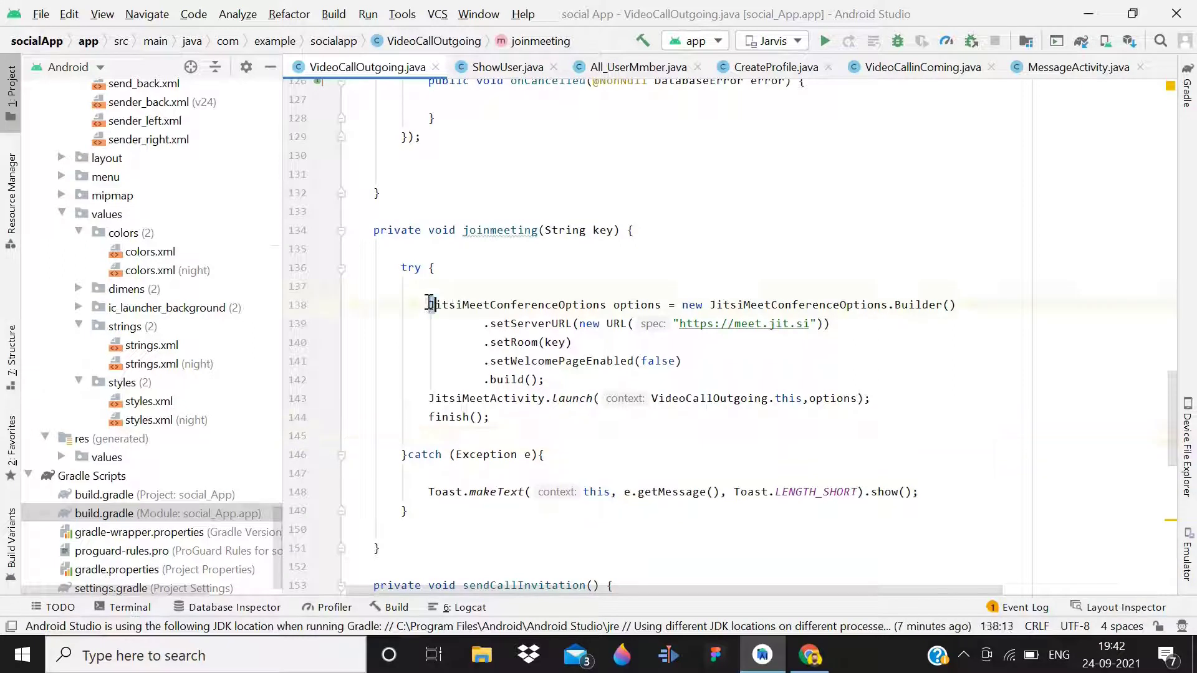
{"action": "left_click_drag", "start_coordinate": [431, 300], "coordinate": [523, 430]}
{"action": "left_click", "coordinate": [522, 427]}
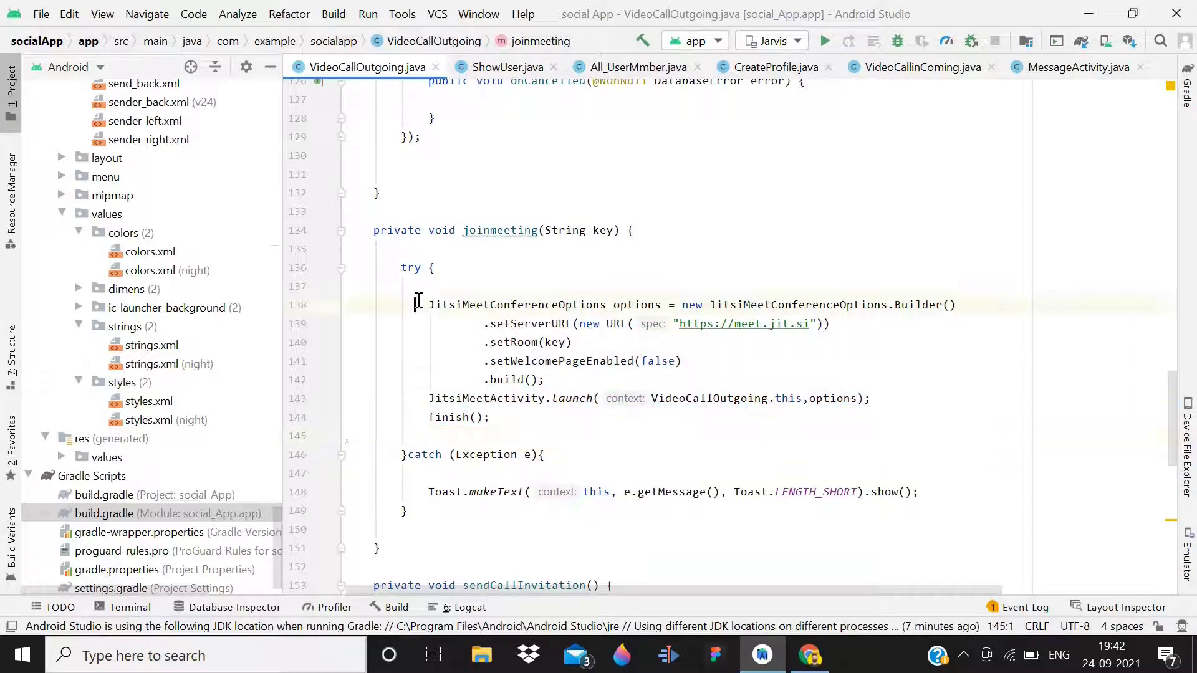
{"action": "left_click_drag", "start_coordinate": [426, 304], "coordinate": [519, 422]}
{"action": "left_click", "coordinate": [486, 459]}
{"action": "left_click_drag", "start_coordinate": [410, 474], "coordinate": [754, 507]}
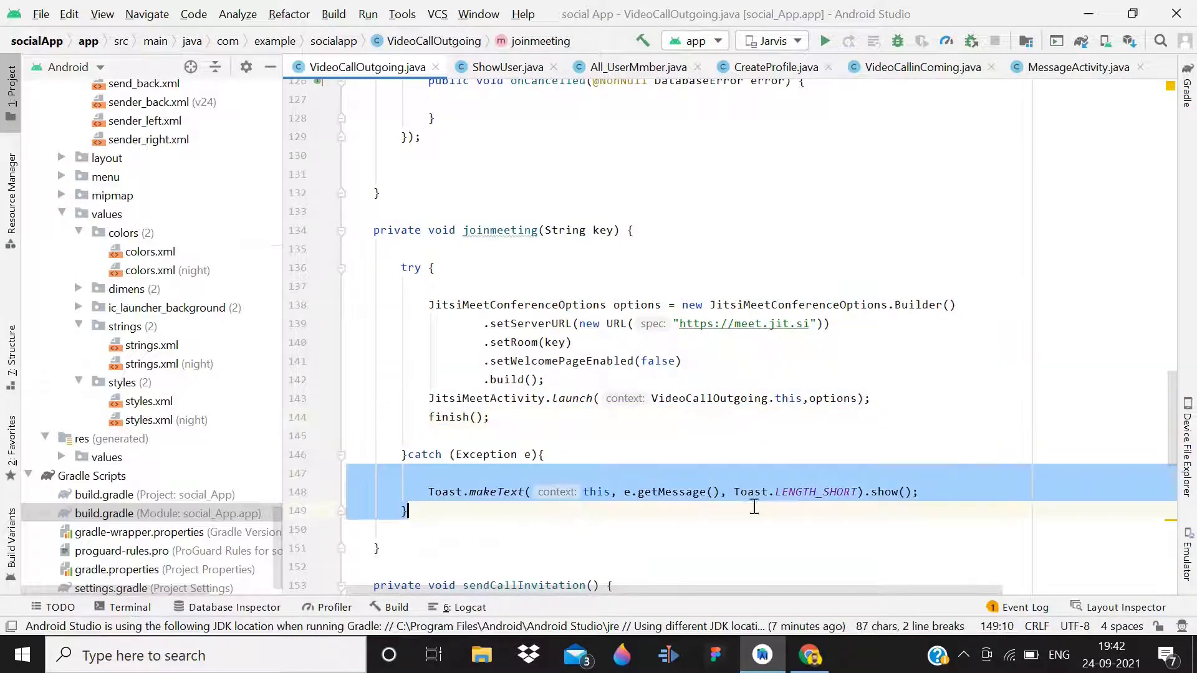
{"action": "key", "text": "Escape"}
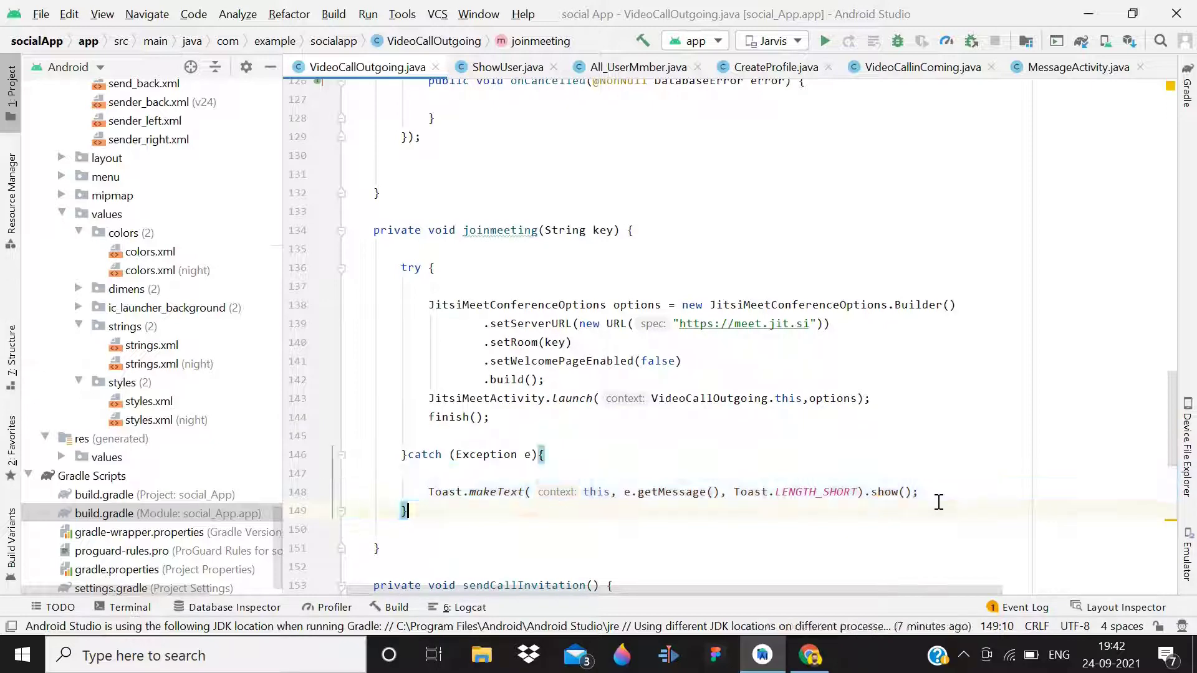
Step: Skim to the end and back through VideoCallOutgoing.java, then switch to ShowUser.java
{"action": "left_click", "coordinate": [787, 286]}
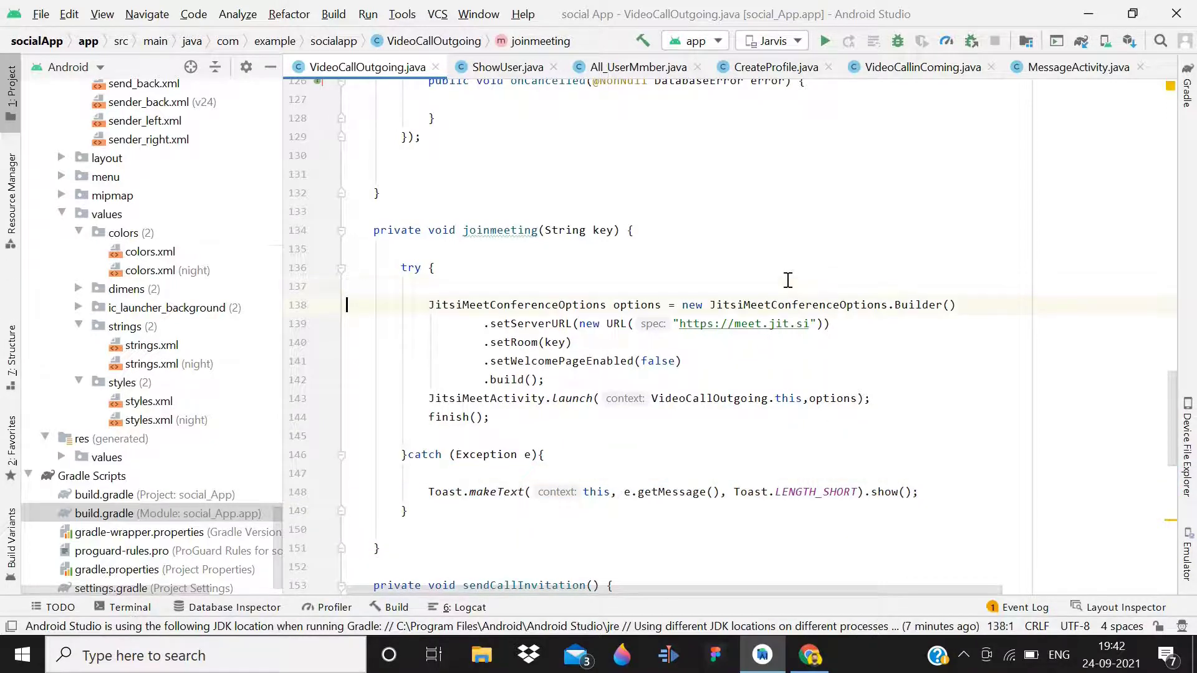
{"action": "key", "text": "Page_Down"}
{"action": "key", "text": "Page_Down"}
{"action": "key", "text": "ctrl+End"}
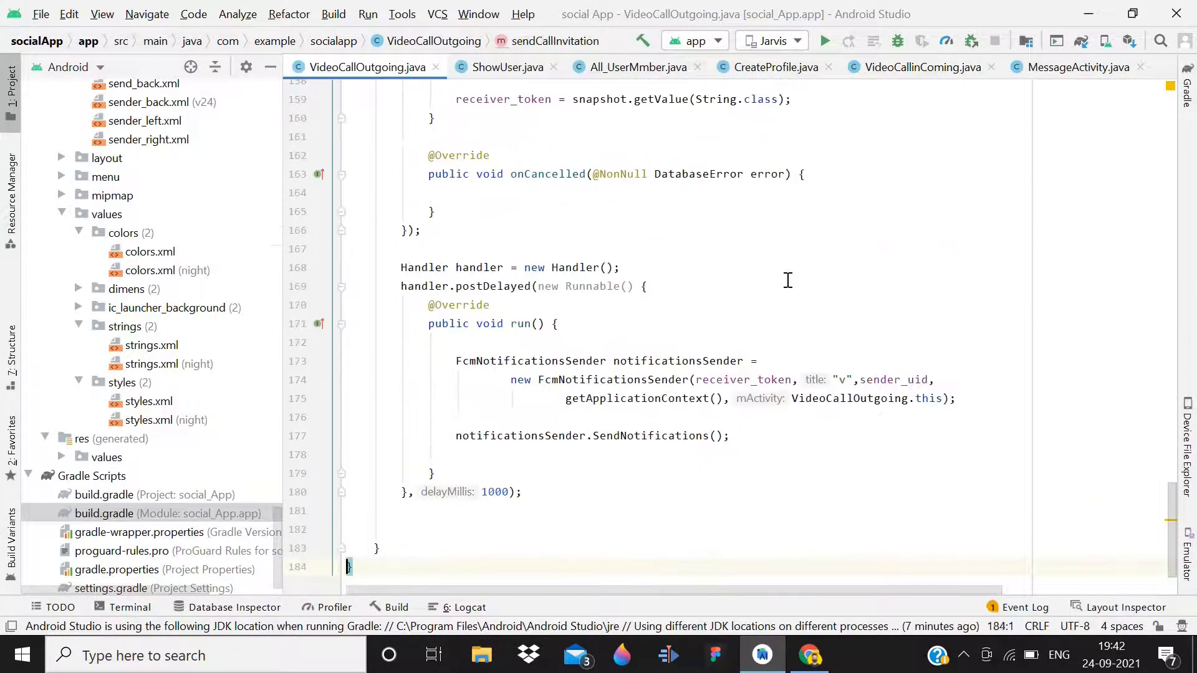
{"action": "key", "text": "Page_Up"}
{"action": "key", "text": "Page_Up"}
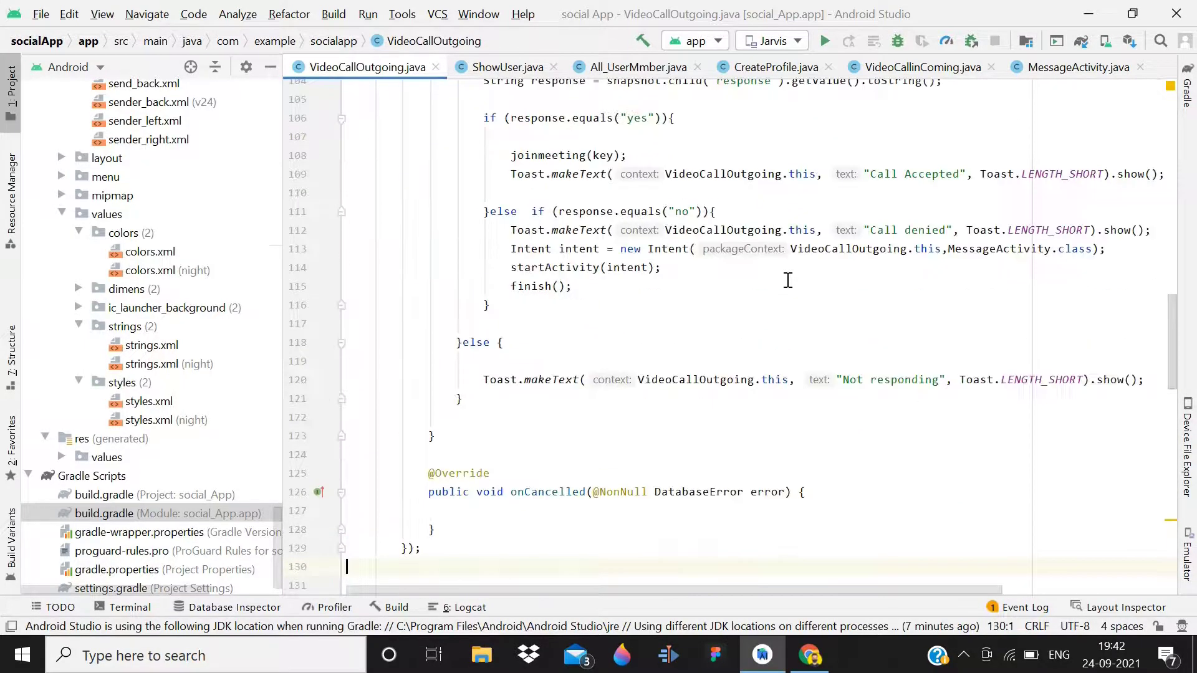
{"action": "key", "text": "Page_Up"}
{"action": "key", "text": "Page_Up"}
{"action": "key", "text": "Page_Up"}
{"action": "left_click", "coordinate": [502, 70]}
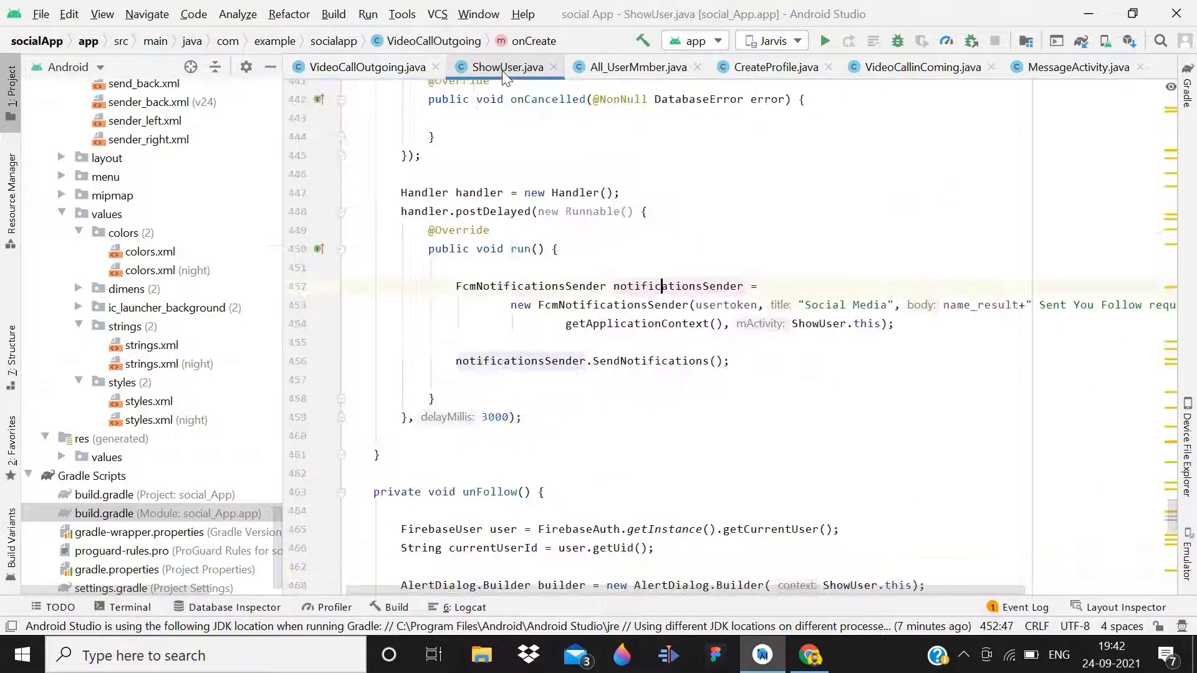
Step: Close the CreateProfile.java editor tab
{"action": "left_click", "coordinate": [830, 68]}
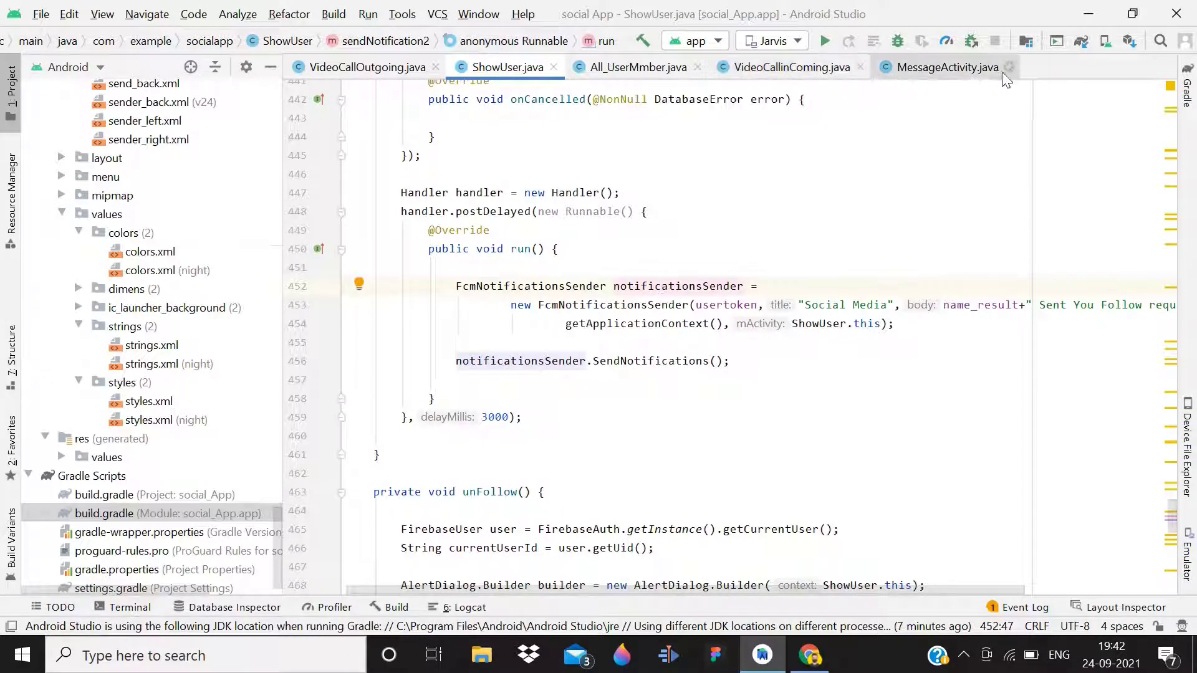
{"action": "left_click_drag", "start_coordinate": [277, 531], "coordinate": [262, 152]}
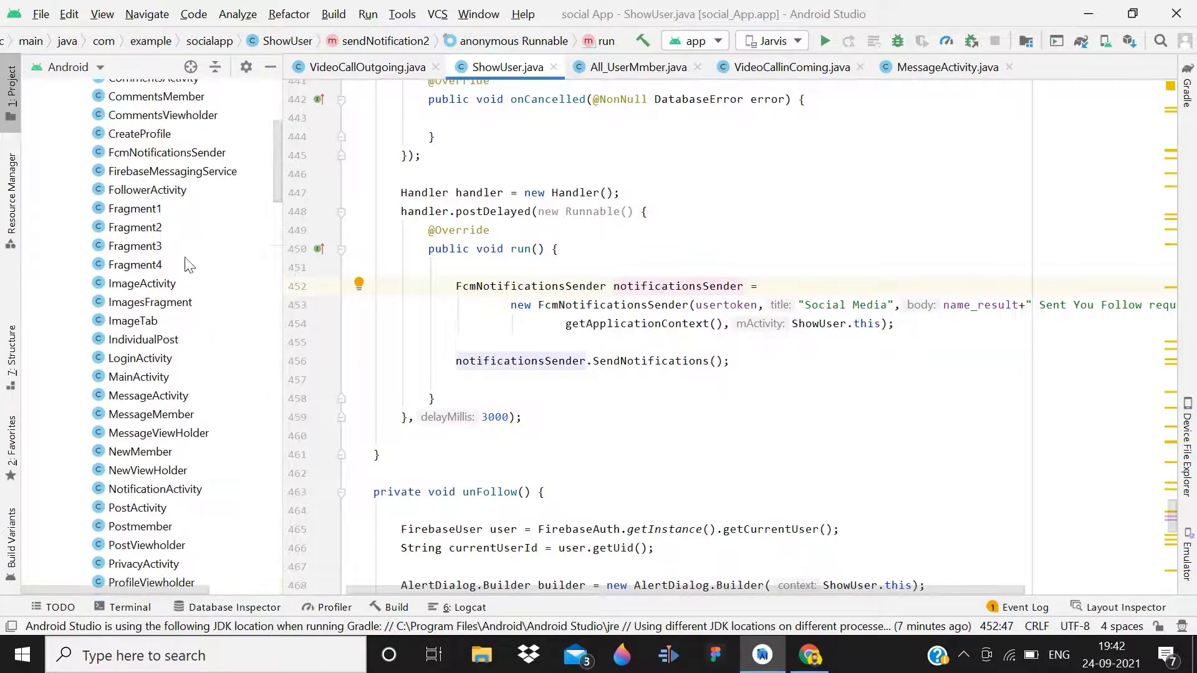
Step: Open FirebaseMessagingService and remove the audio/vibration comment from onMessageReceived
{"action": "double_click", "coordinate": [181, 172]}
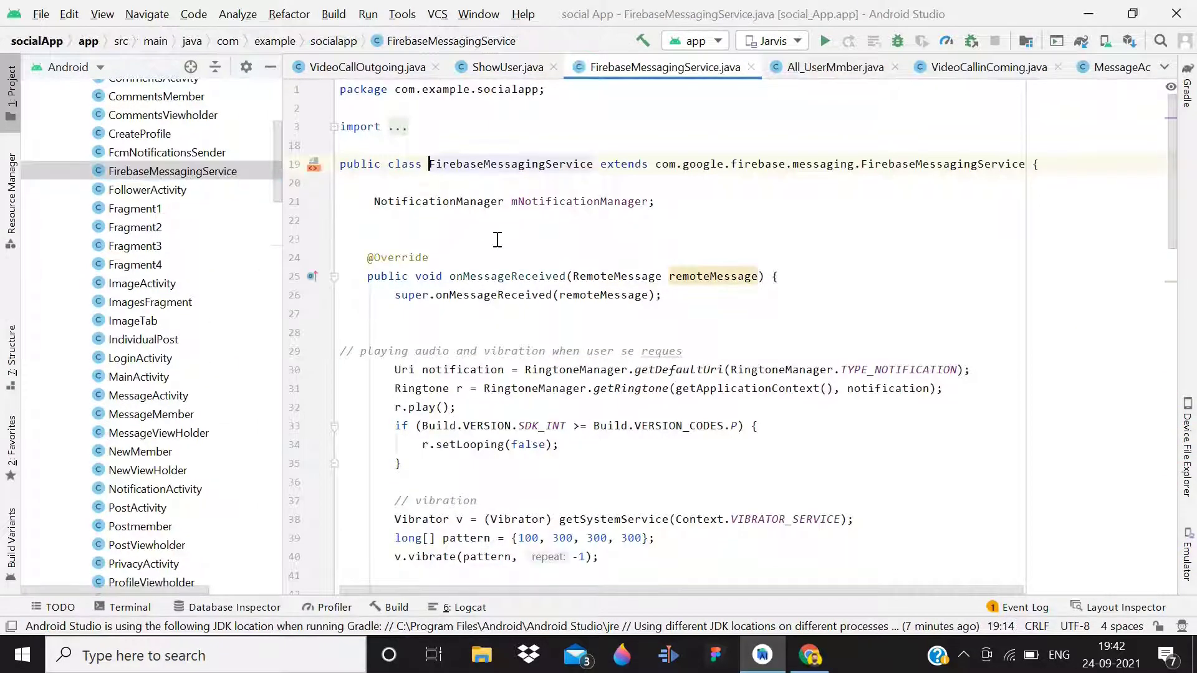
{"action": "left_click", "coordinate": [685, 220]}
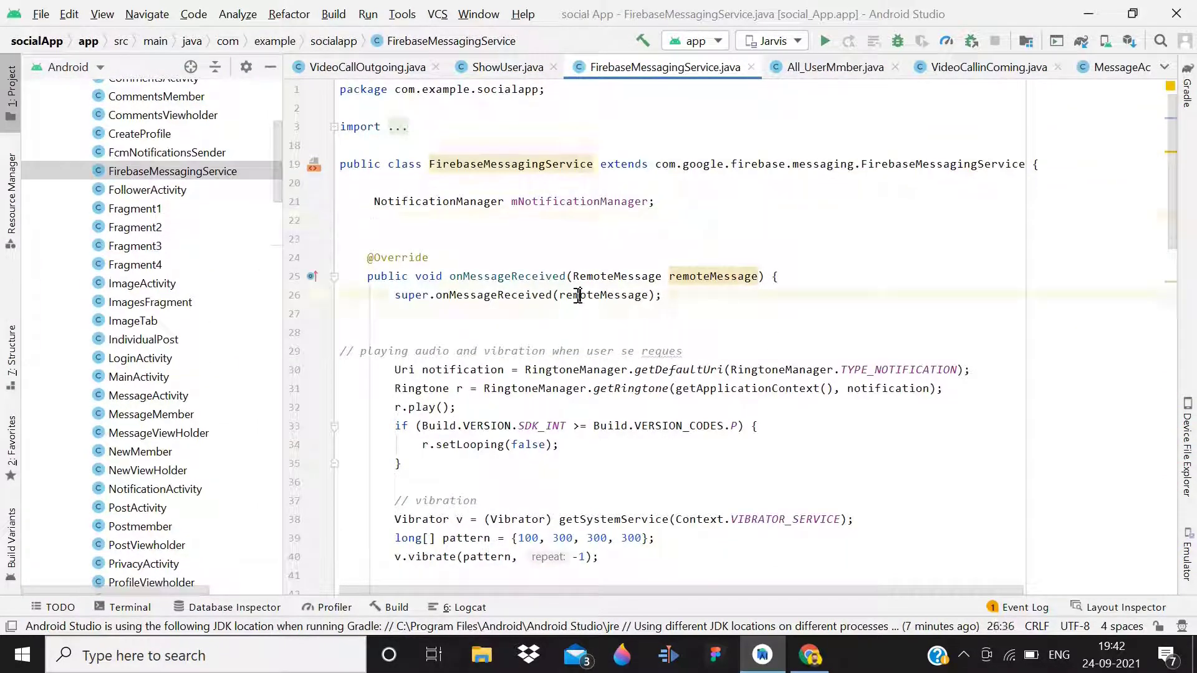
{"action": "left_click_drag", "start_coordinate": [691, 351], "coordinate": [382, 333]}
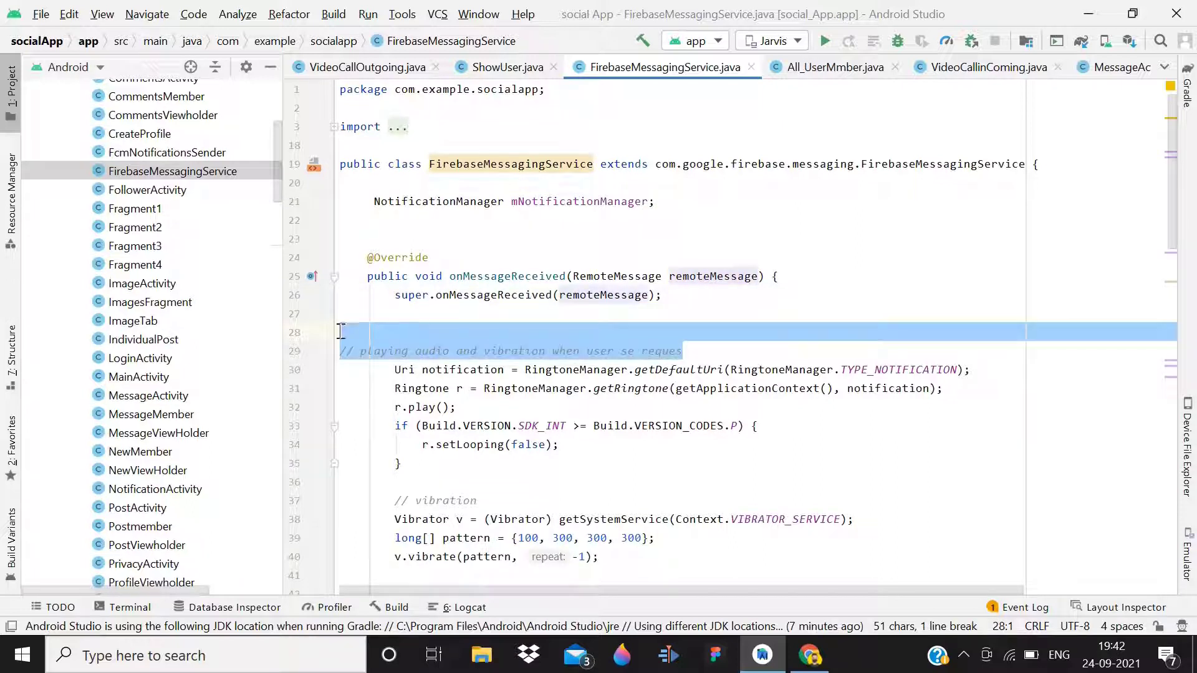
{"action": "key", "text": "BackSpace"}
{"action": "key", "text": "BackSpace"}
{"action": "key", "text": "Return"}
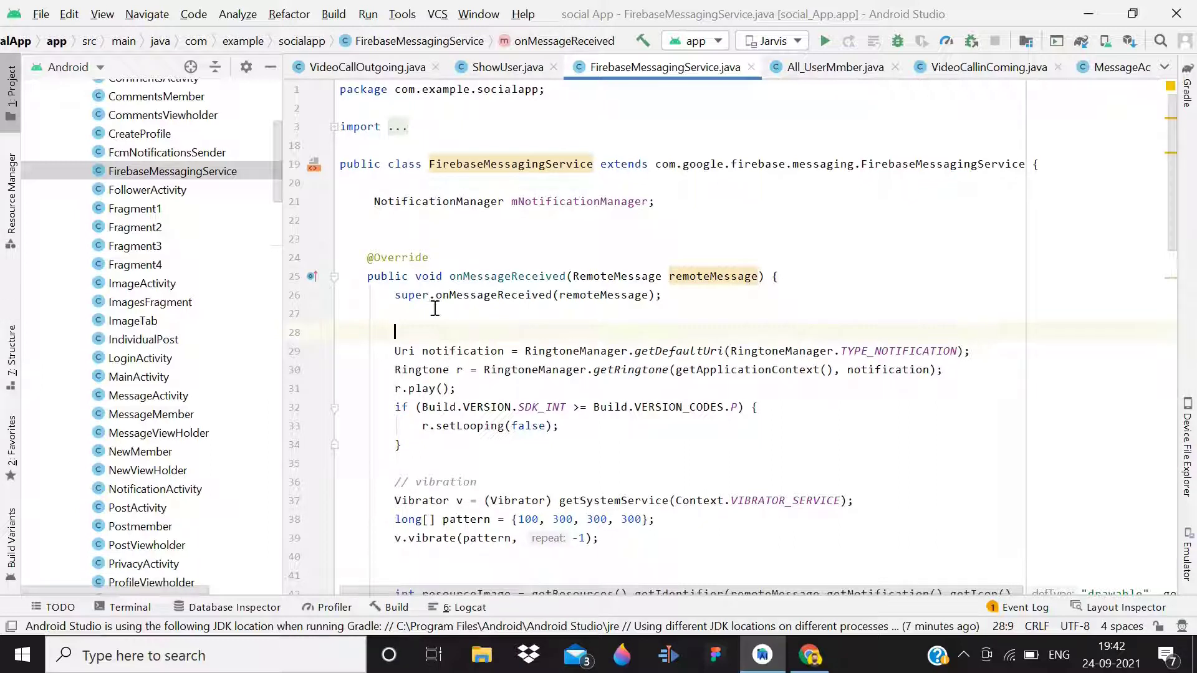
{"action": "key", "text": "Return"}
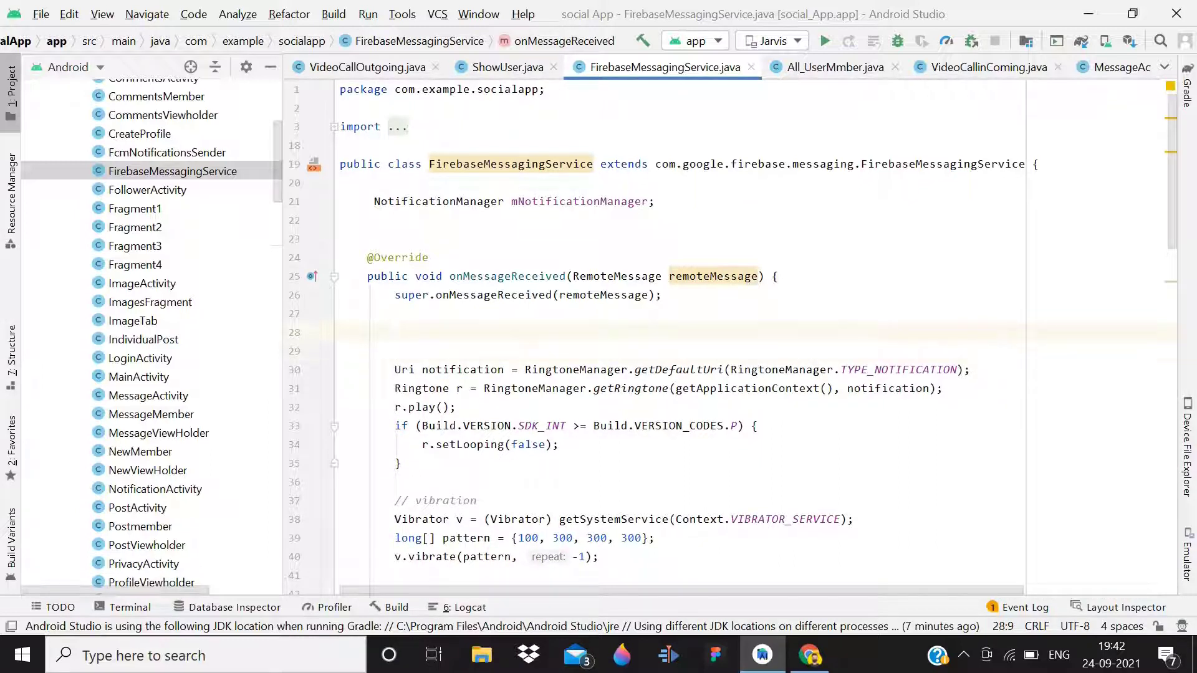
{"action": "type", "text": "String "}
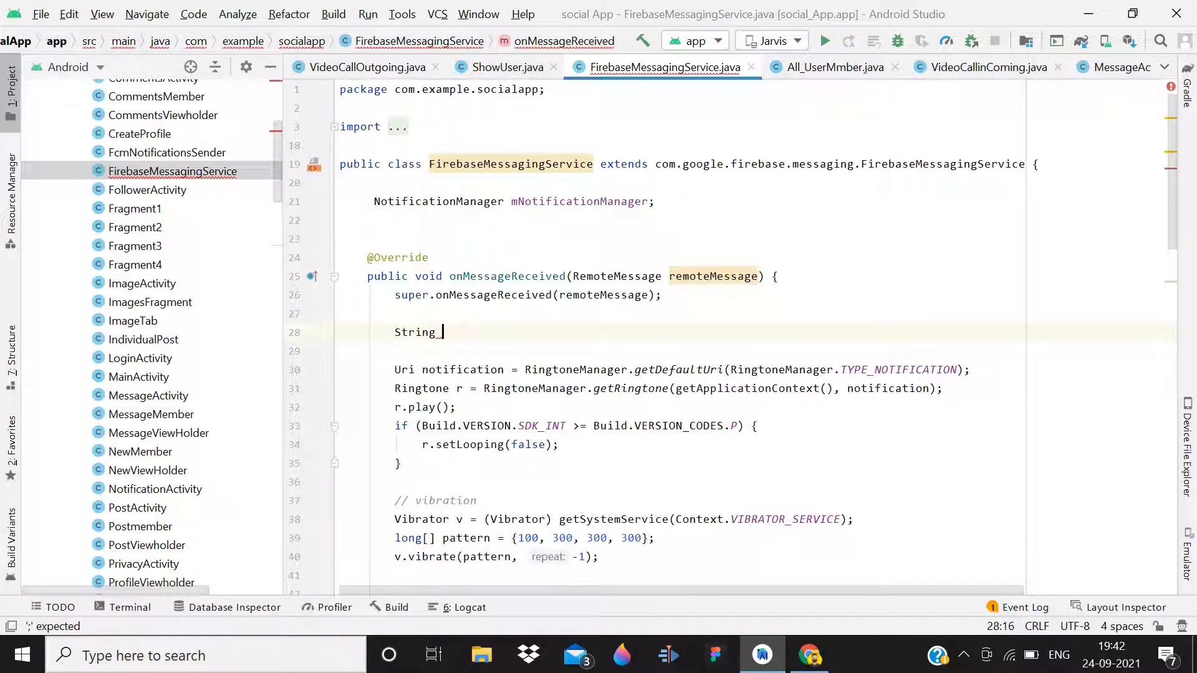
{"action": "type", "text": "type"}
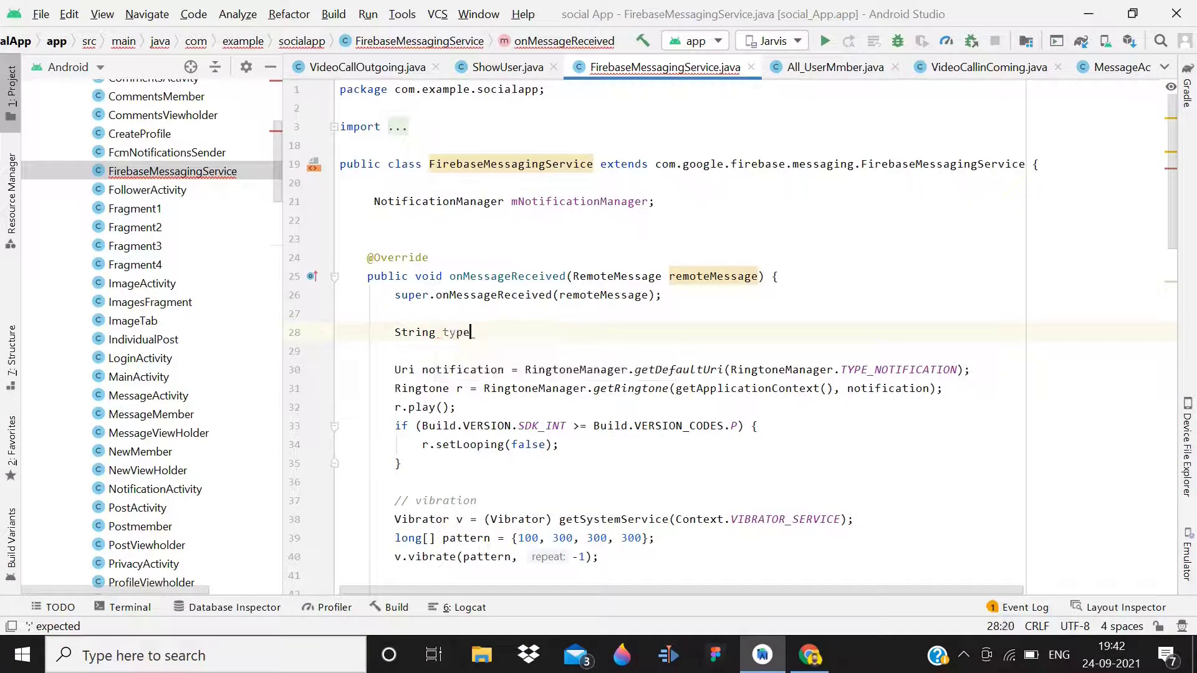
{"action": "type", "text": " ="}
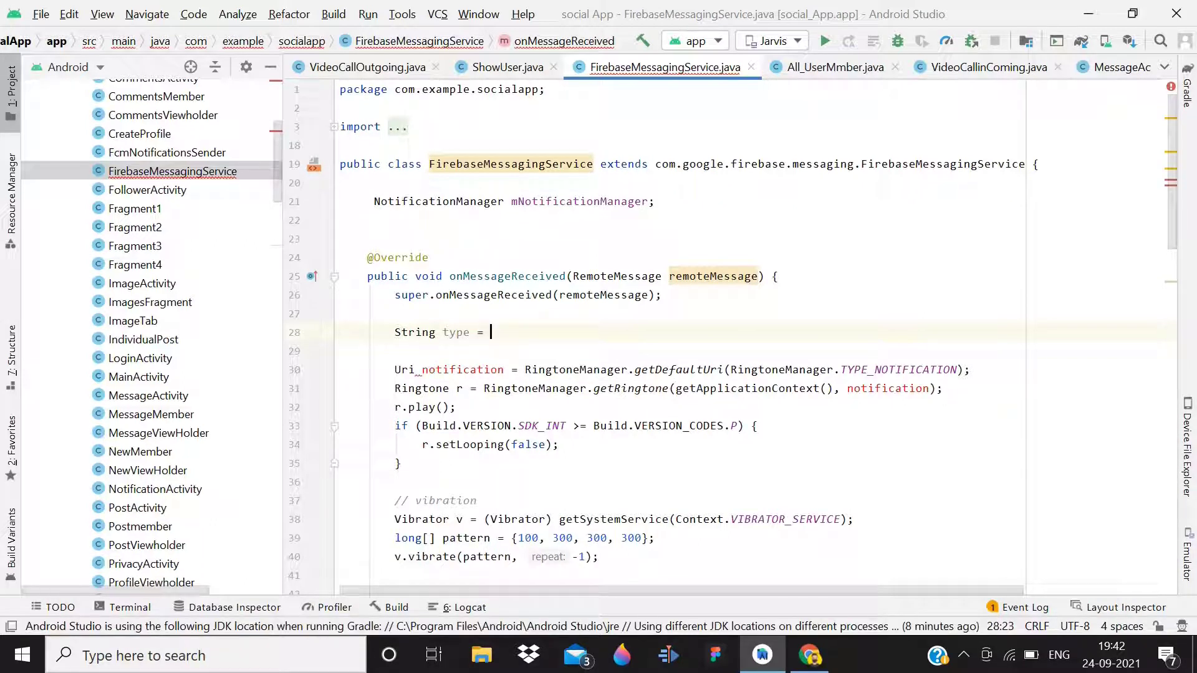
{"action": "type", "text": " r"}
Step: Declare String type from the notification title and String body from the notification body
{"action": "key", "text": "Return"}
{"action": "type", "text": "."}
{"action": "key", "text": "Return"}
{"action": "type", "text": "."}
{"action": "key", "text": "Return"}
{"action": "type", "text": ";"}
{"action": "key", "text": "Return"}
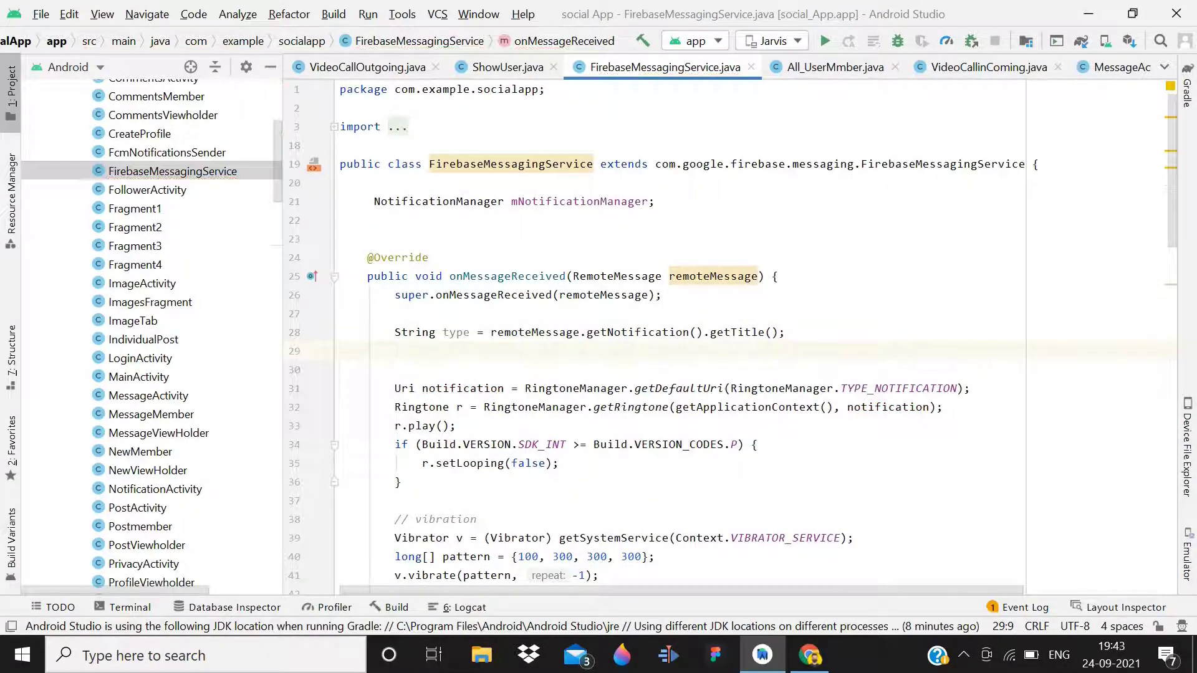
{"action": "type", "text": "String b"}
{"action": "type", "text": "ody "}
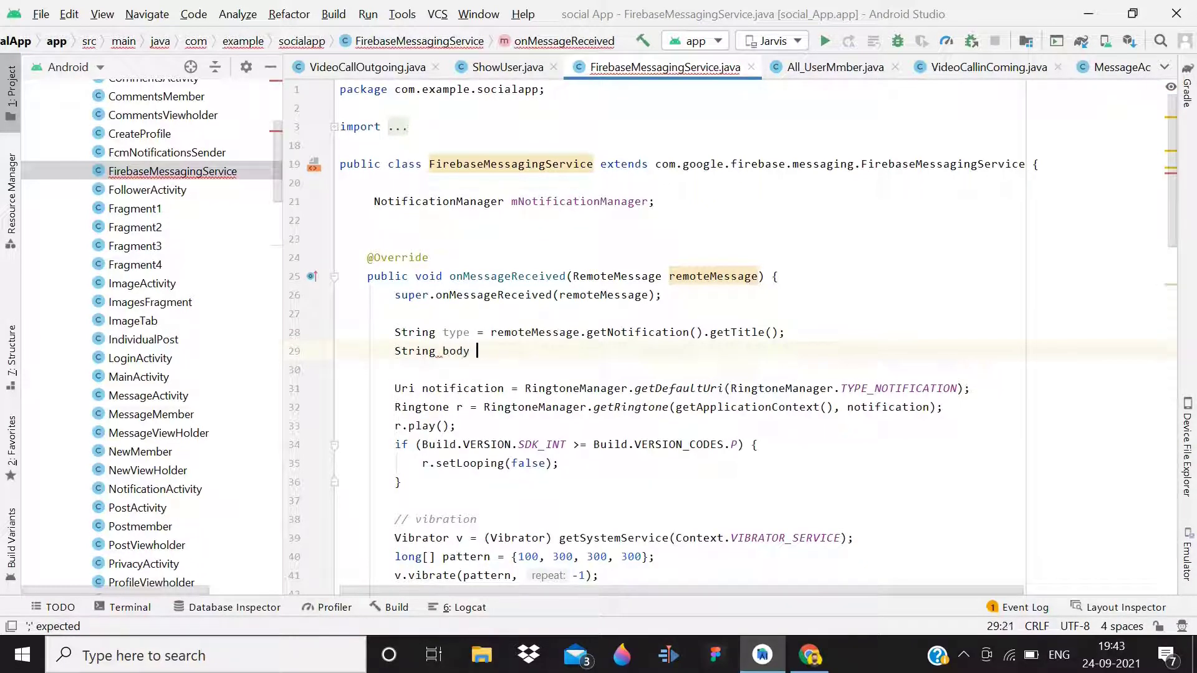
{"action": "type", "text": "= re"}
{"action": "key", "text": "Return"}
{"action": "type", "text": ".getN"}
{"action": "key", "text": "Return"}
{"action": "type", "text": "."}
{"action": "key", "text": "Return"}
{"action": "type", "text": ";"}
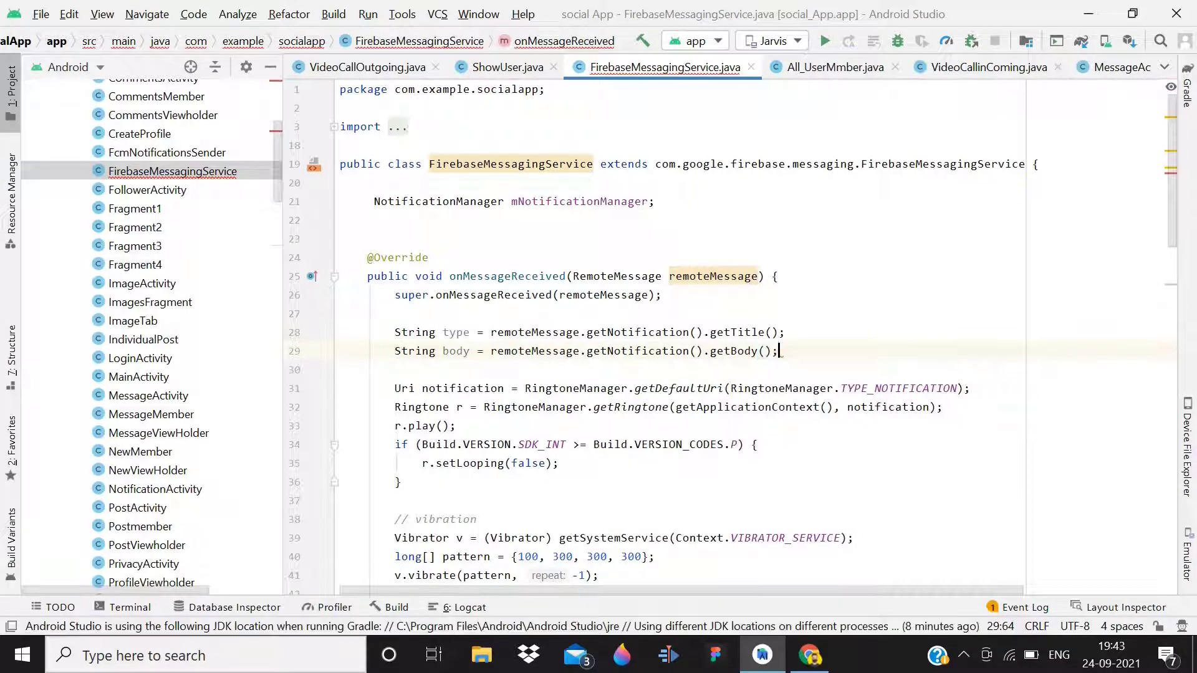
{"action": "left_click", "coordinate": [365, 67]}
{"action": "left_click", "coordinate": [559, 170]}
{"action": "scroll", "coordinate": [559, 170], "scroll_direction": "down", "scroll_amount": 15}
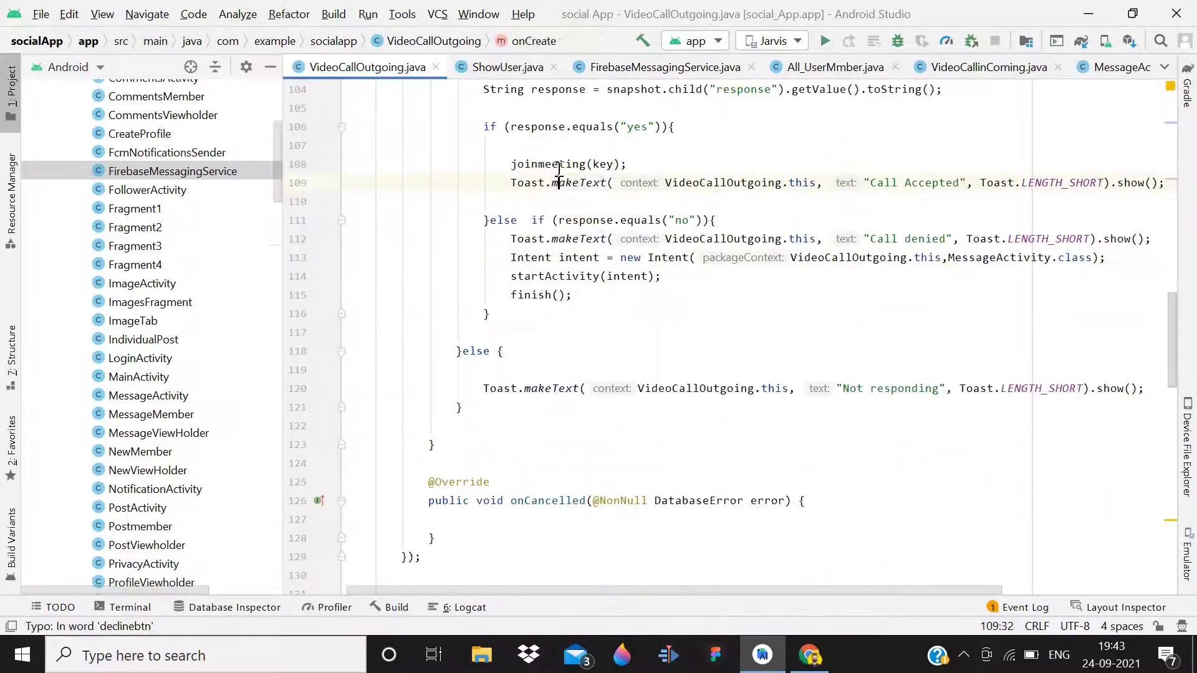
{"action": "scroll", "coordinate": [559, 169], "scroll_direction": "up", "scroll_amount": 5}
{"action": "left_click", "coordinate": [436, 183]}
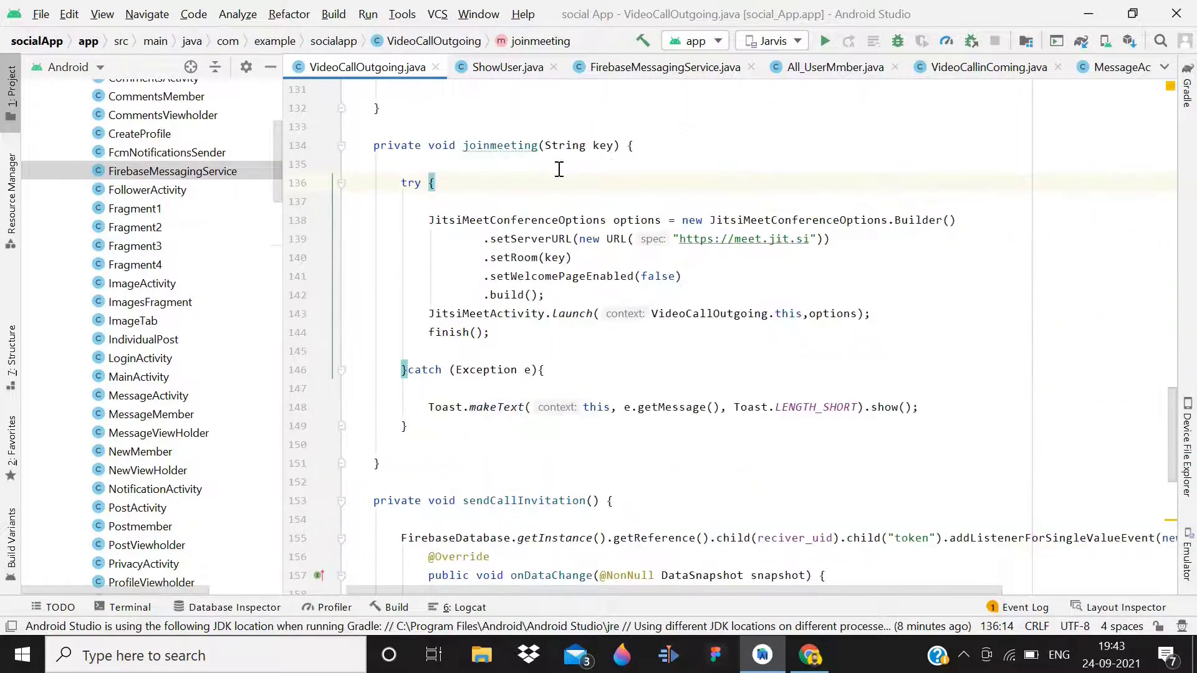
{"action": "scroll", "coordinate": [558, 170], "scroll_direction": "down", "scroll_amount": 7}
{"action": "left_click", "coordinate": [558, 566]}
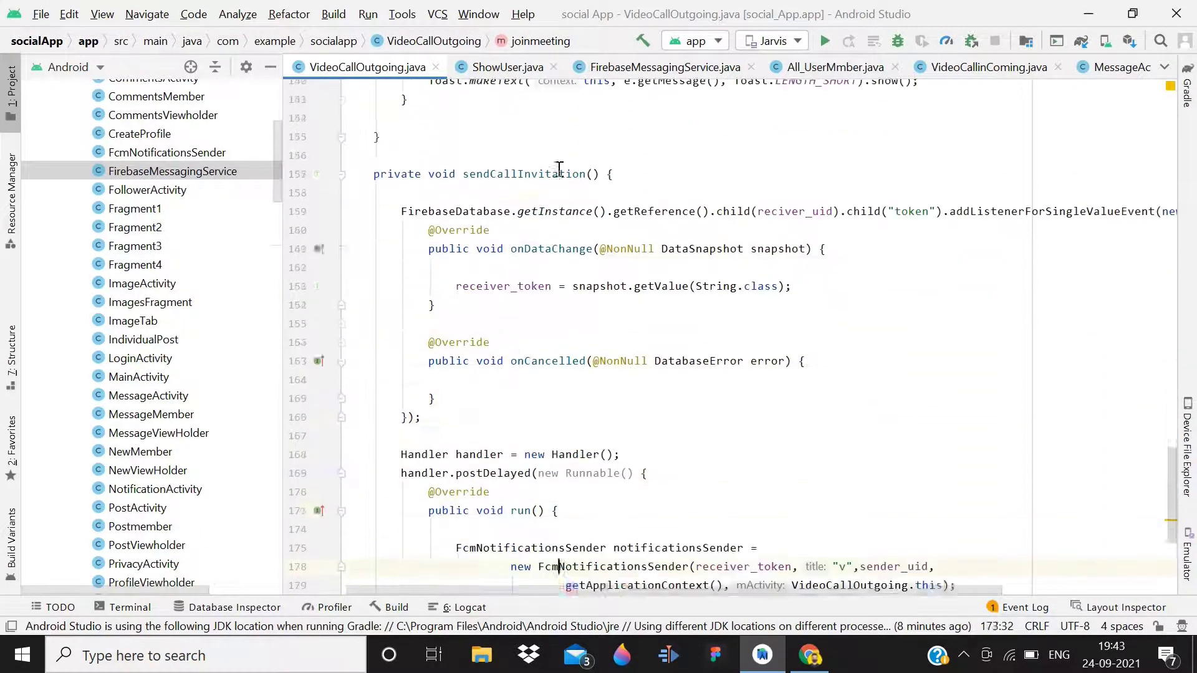
{"action": "scroll", "coordinate": [558, 169], "scroll_direction": "down", "scroll_amount": 8}
{"action": "left_click", "coordinate": [354, 566]}
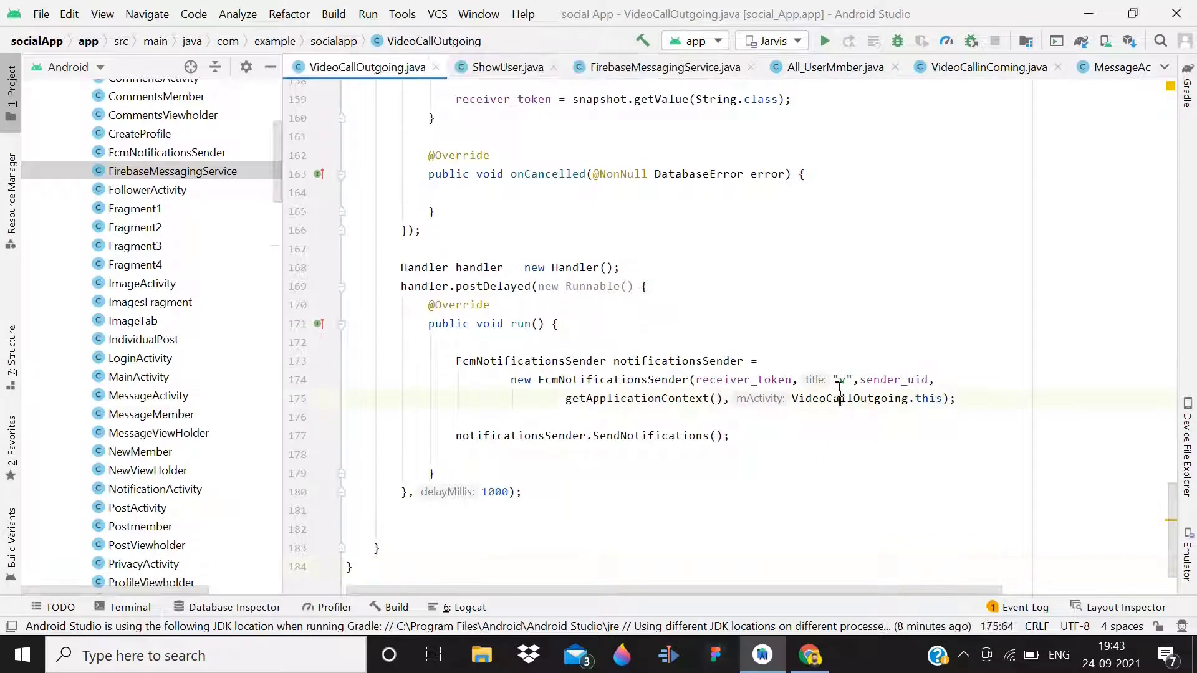
{"action": "left_click_drag", "start_coordinate": [841, 380], "coordinate": [571, 399]}
{"action": "left_click", "coordinate": [880, 380]}
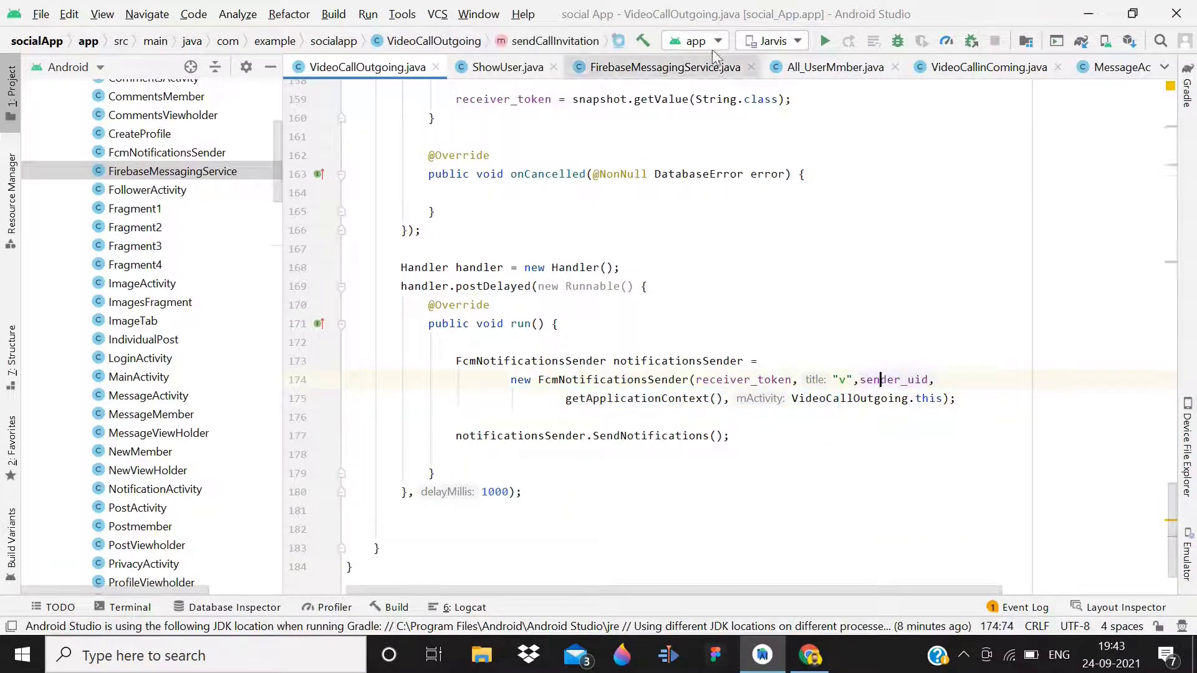
{"action": "left_click", "coordinate": [665, 66]}
Step: Add an empty if (type.equals("v")) block after the body declaration
{"action": "left_click", "coordinate": [781, 351]}
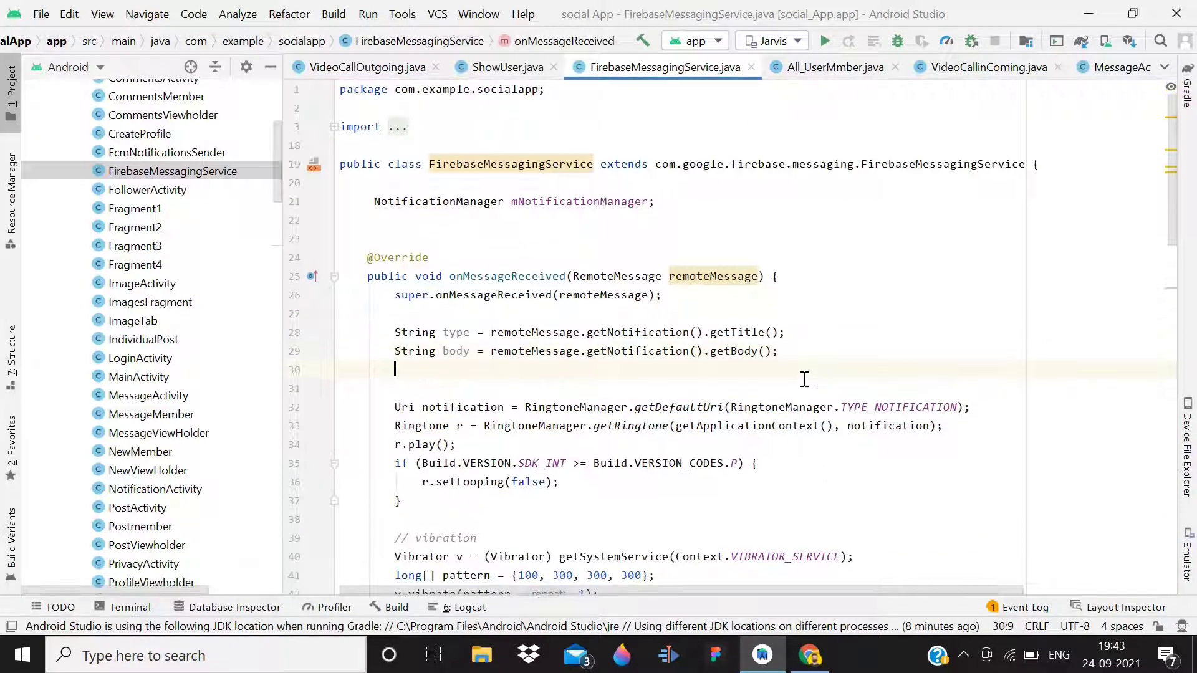
{"action": "key", "text": "Return"}
{"action": "key", "text": "Return"}
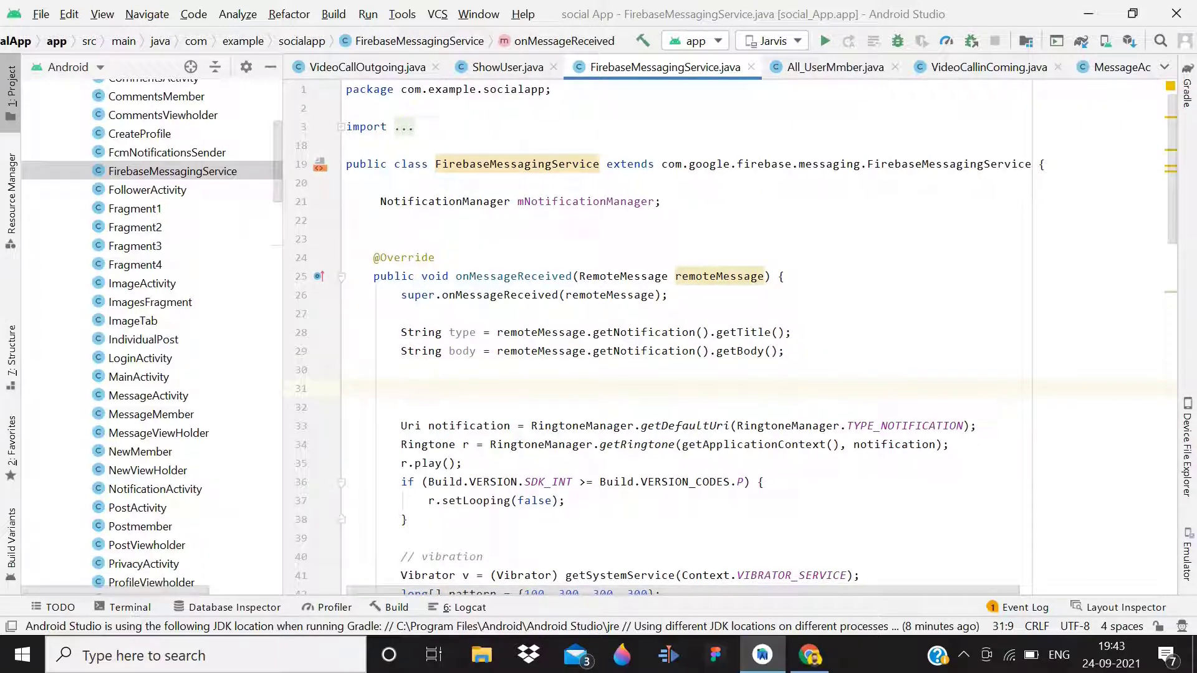
{"action": "type", "text": "if (t"}
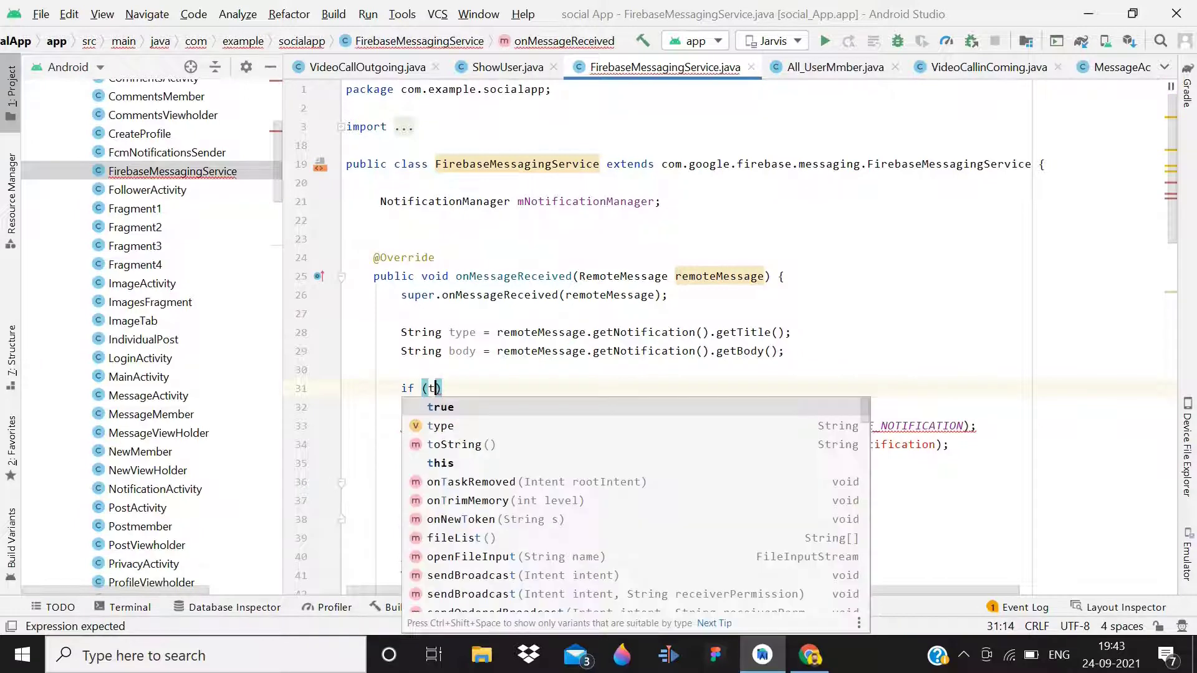
{"action": "key", "text": "Return"}
{"action": "key", "text": "BackSpace"}
{"action": "key", "text": "BackSpace"}
{"action": "key", "text": "BackSpace"}
{"action": "type", "text": "y"}
{"action": "key", "text": "Return"}
{"action": "type", "text": "."}
{"action": "key", "text": "Return"}
{"action": "type", "text": "\"v"}
{"action": "key", "text": "End"}
{"action": "type", "text": "{"}
{"action": "key", "text": "Return"}
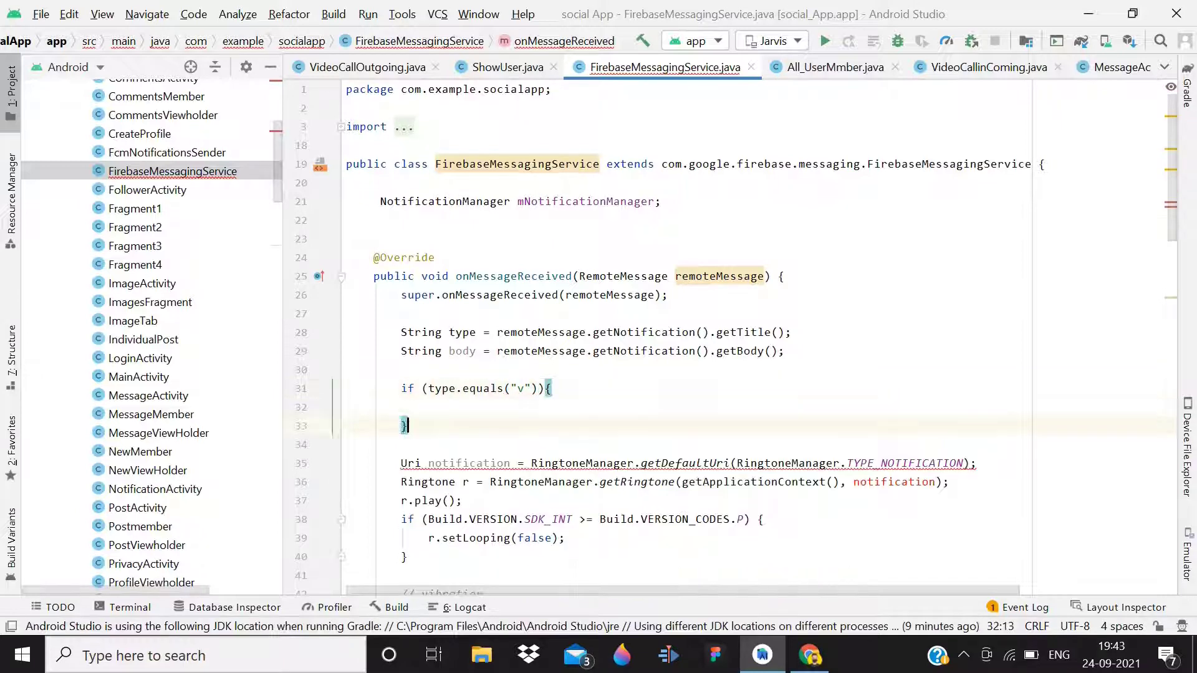
{"action": "type", "text": "else if (type.e"}
Step: Add an empty else-if branch for type.equals("Social Book")
{"action": "key", "text": "Return"}
{"action": "type", "text": "\"So"}
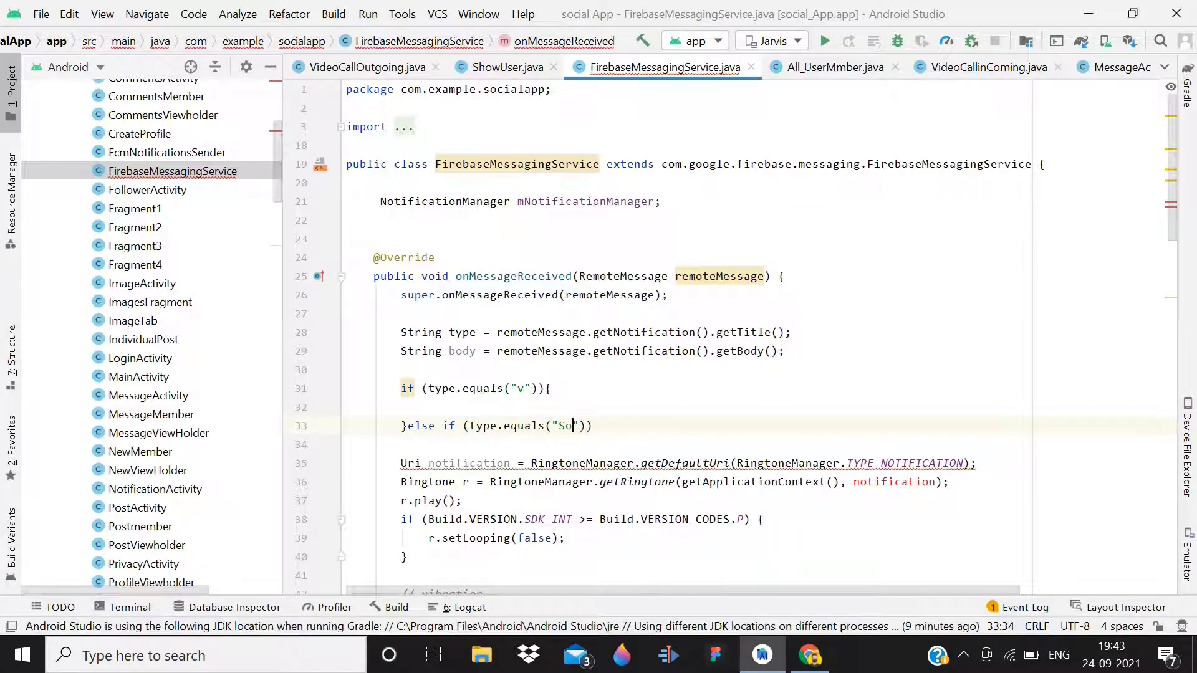
{"action": "type", "text": "cial Book"}
{"action": "type", "text": "\")){"}
{"action": "key", "text": "Return"}
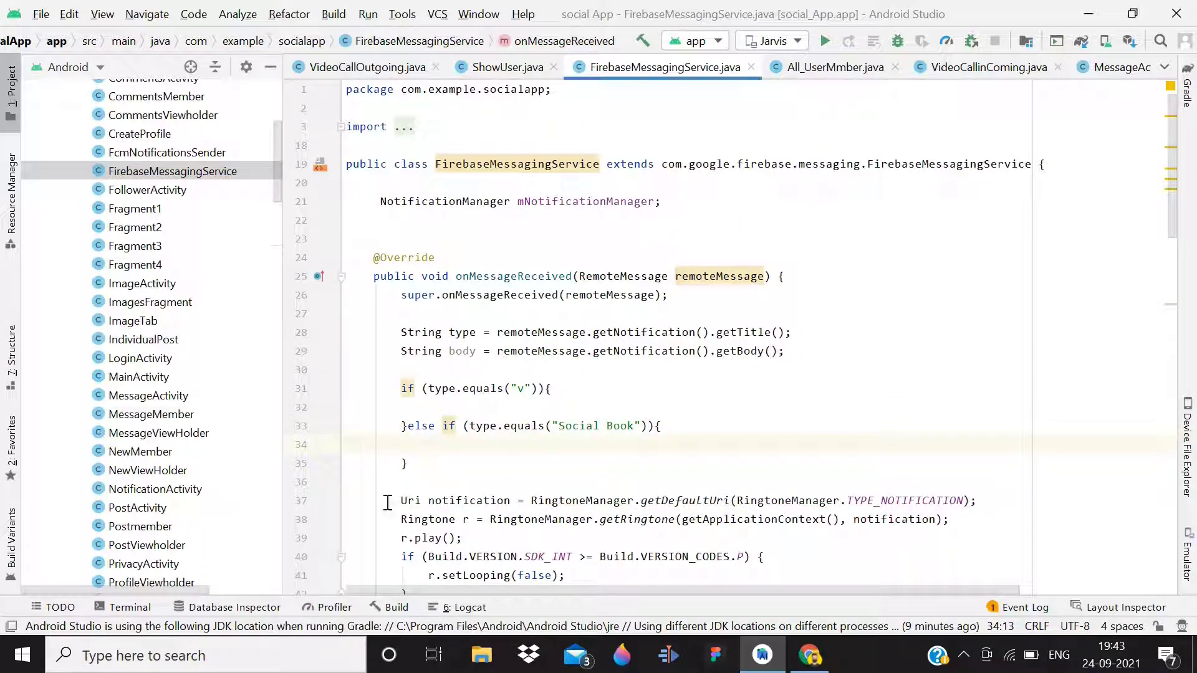
Step: Move the ringtone and notification-building code into the "Social Book" branch
{"action": "mouse_move", "coordinate": [394, 501]}
{"action": "left_mouse_down"}
{"action": "mouse_move", "coordinate": [676, 511]}
{"action": "mouse_move", "coordinate": [791, 427]}
{"action": "left_mouse_up"}
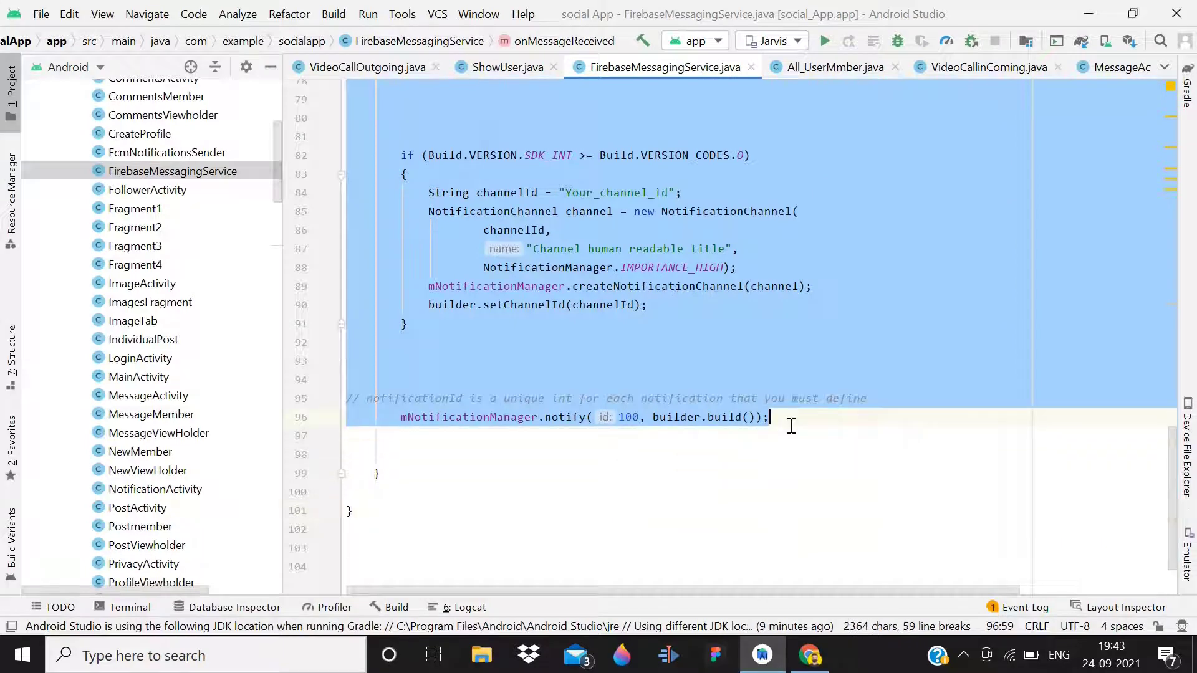
{"action": "key", "text": "Delete"}
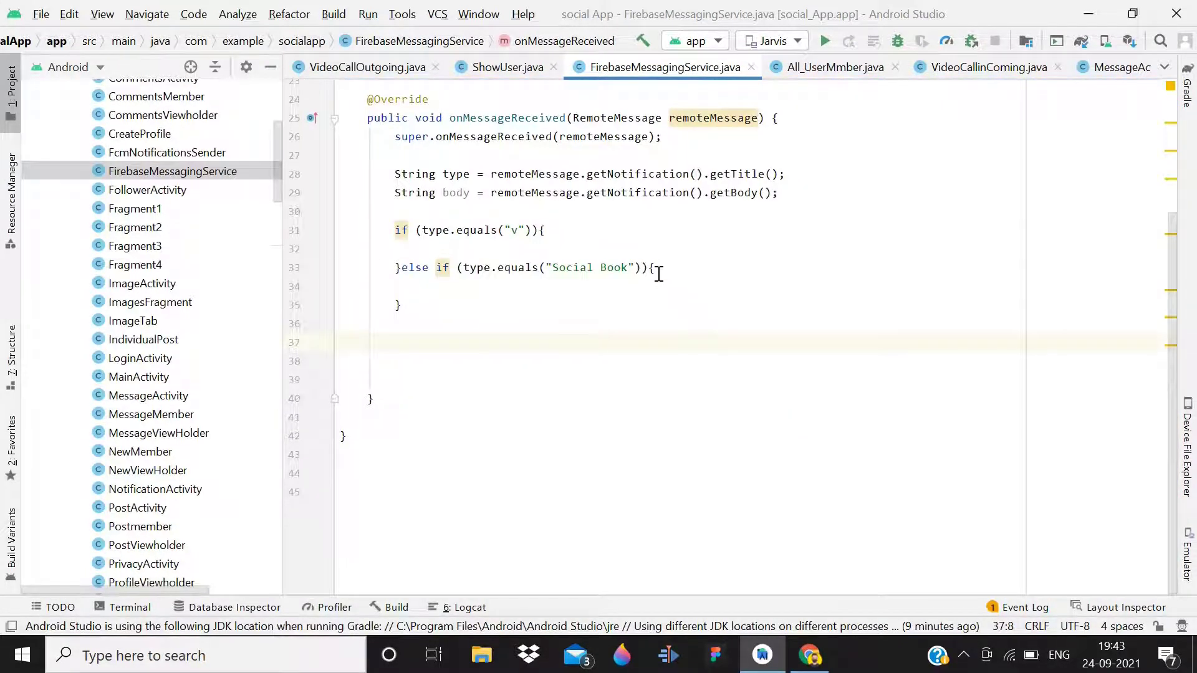
{"action": "left_click", "coordinate": [659, 269]}
{"action": "key", "text": "Return"}
{"action": "key", "text": "ctrl+v"}
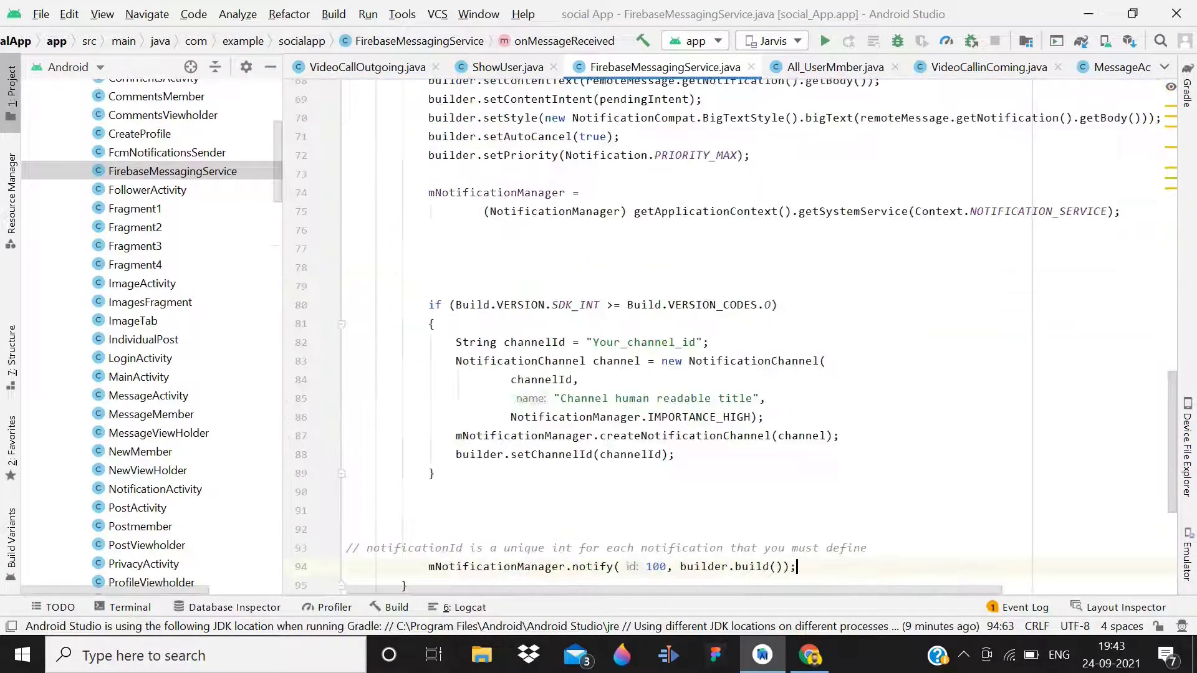
{"action": "key", "text": "ctrl+Home"}
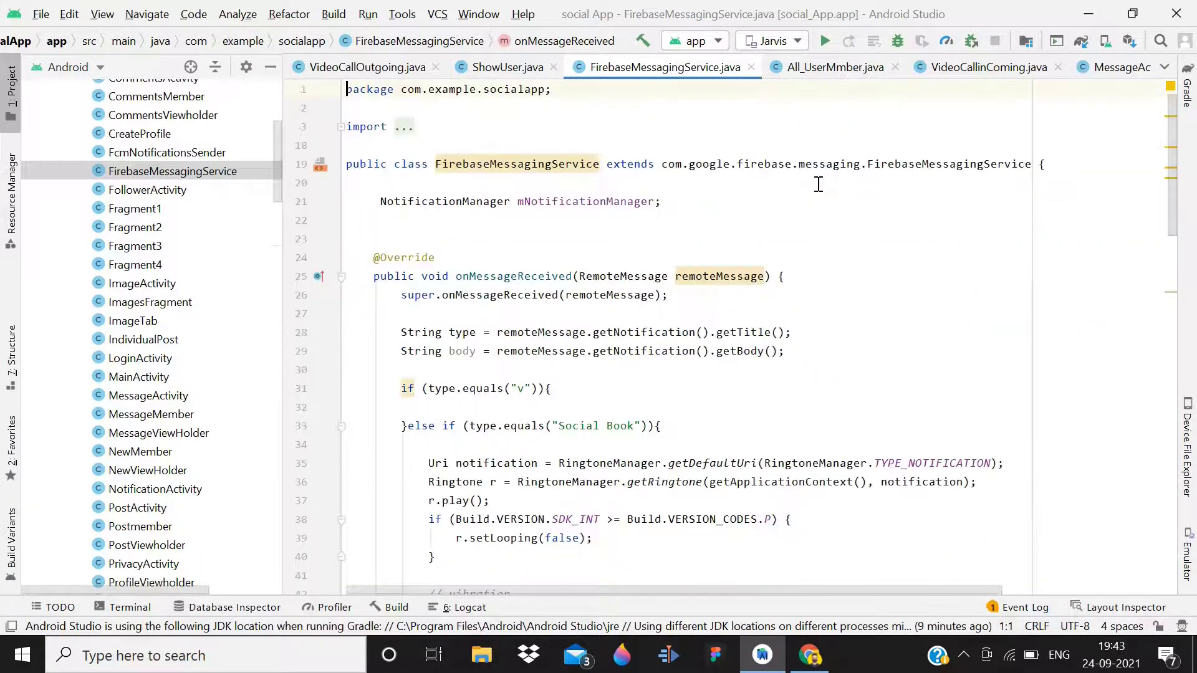
Step: Write a startCall() invocation inside the "v" branch, correcting typos along the way
{"action": "left_click", "coordinate": [621, 406]}
{"action": "key", "text": "Return"}
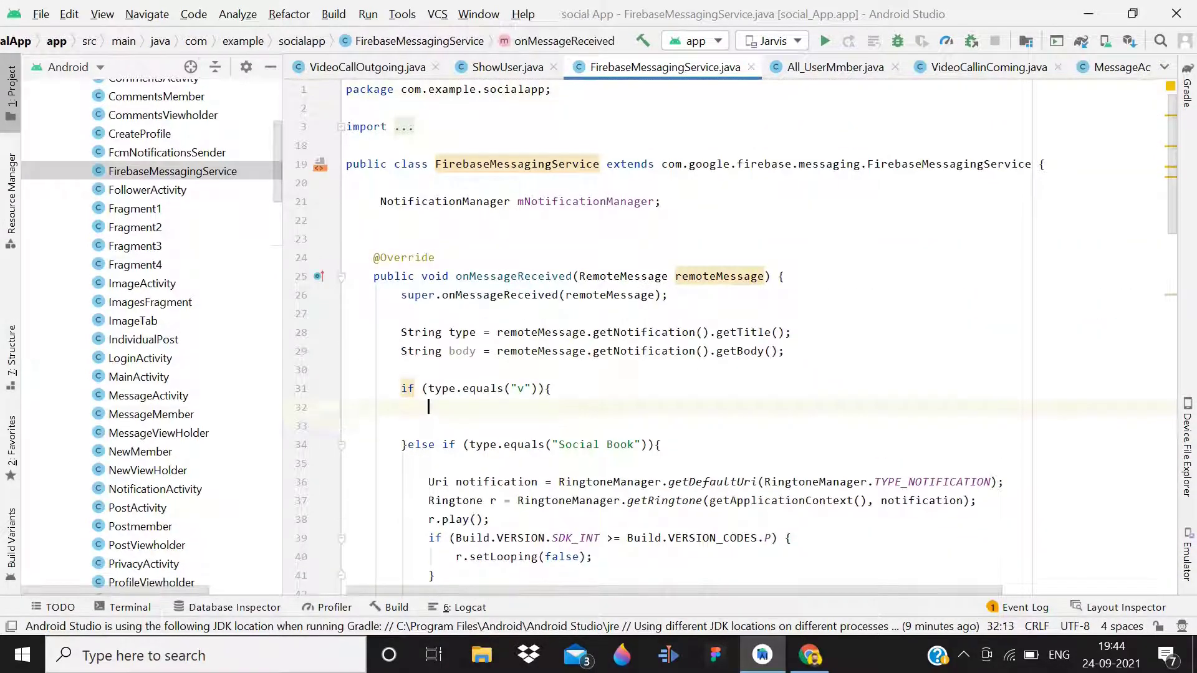
{"action": "key", "text": "Return"}
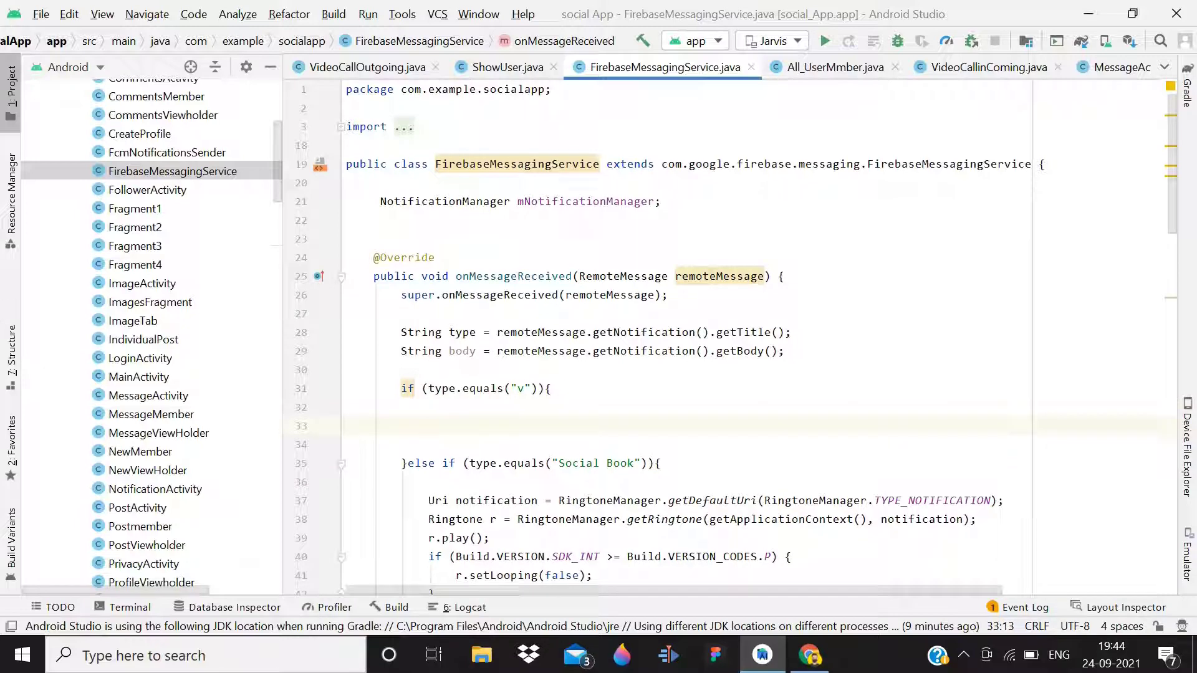
{"action": "type", "text": "open"}
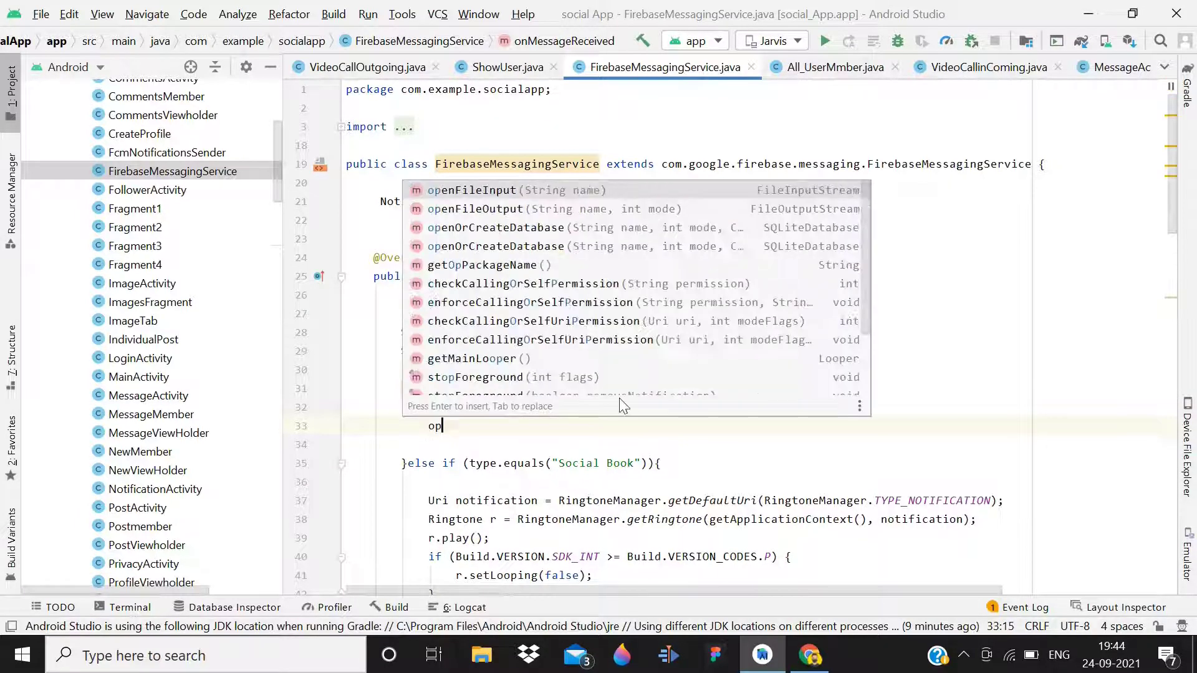
{"action": "key", "text": "BackSpace"}
{"action": "key", "text": "BackSpace"}
{"action": "key", "text": "BackSpace"}
{"action": "key", "text": "BackSpace"}
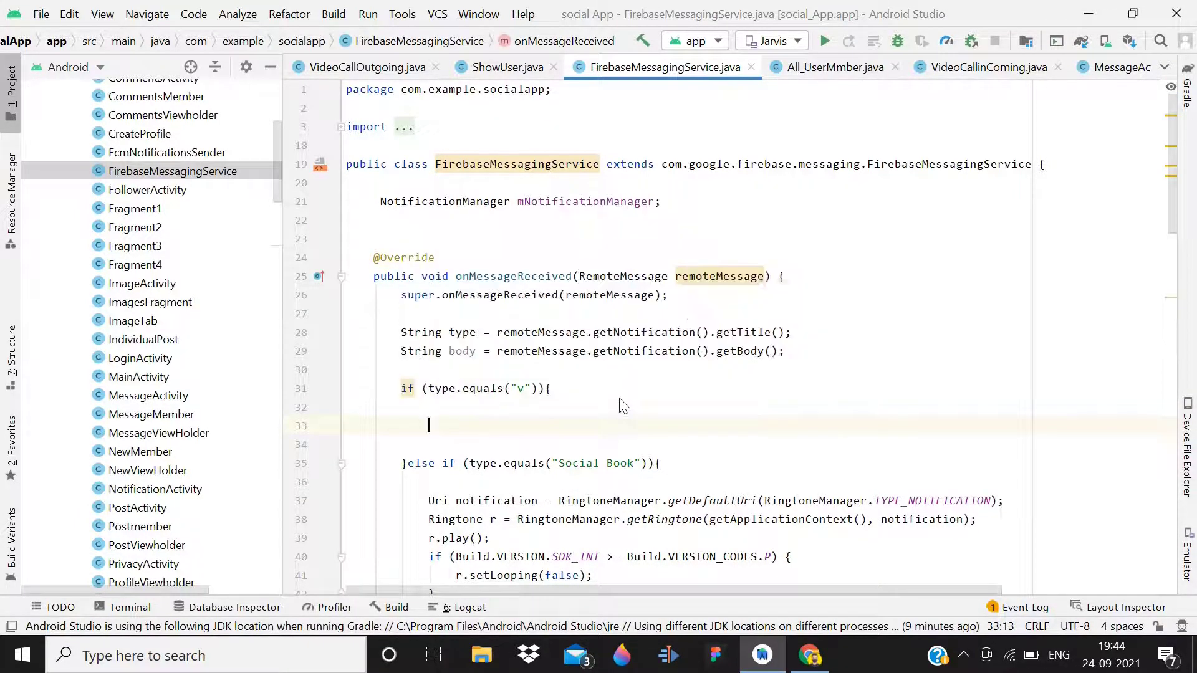
{"action": "type", "text": "start"}
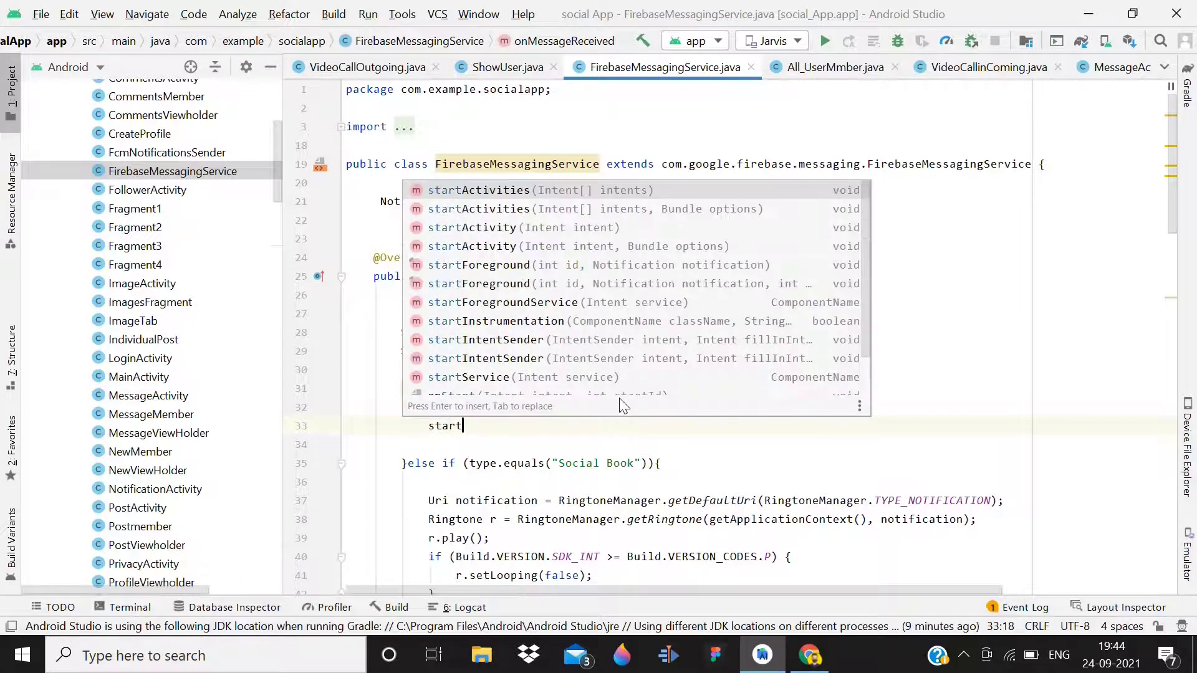
{"action": "key", "text": "BackSpace"}
{"action": "key", "text": "BackSpace"}
{"action": "key", "text": "BackSpace"}
{"action": "key", "text": "BackSpace"}
{"action": "key", "text": "BackSpace"}
{"action": "type", "text": "inet"}
{"action": "key", "text": "BackSpace"}
{"action": "key", "text": "BackSpace"}
{"action": "key", "text": "BackSpace"}
{"action": "key", "text": "BackSpace"}
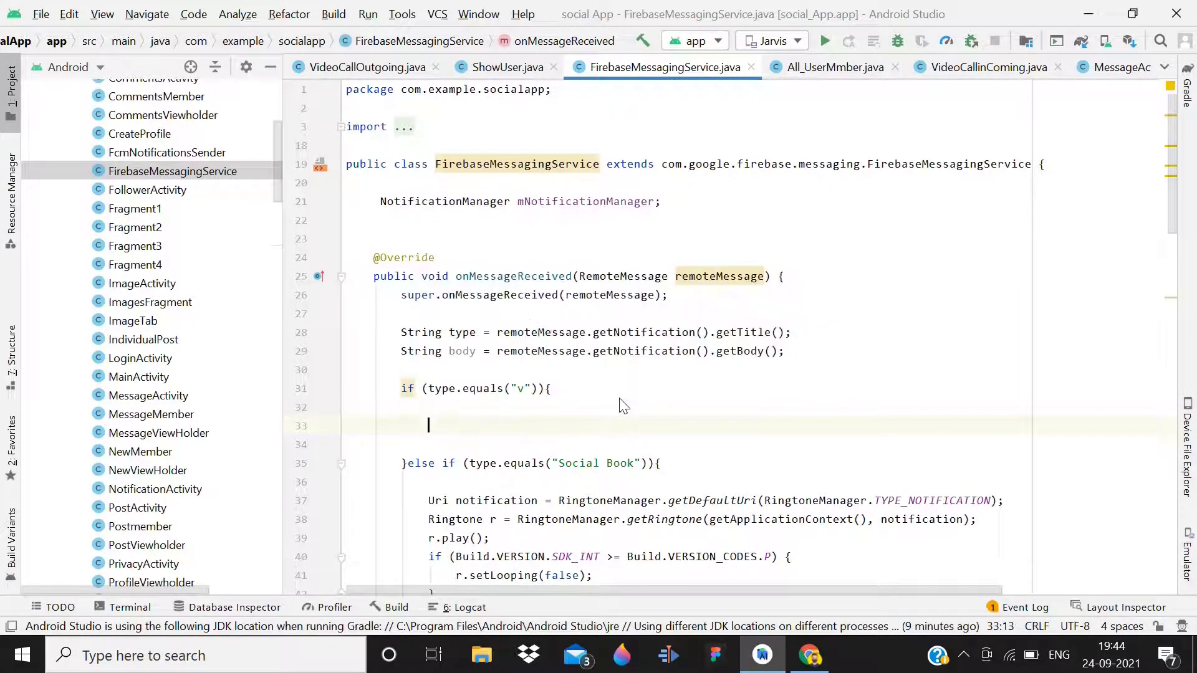
{"action": "type", "text": "tartVa"}
{"action": "key", "text": "BackSpace"}
{"action": "key", "text": "BackSpace"}
{"action": "type", "text": "Call();"}
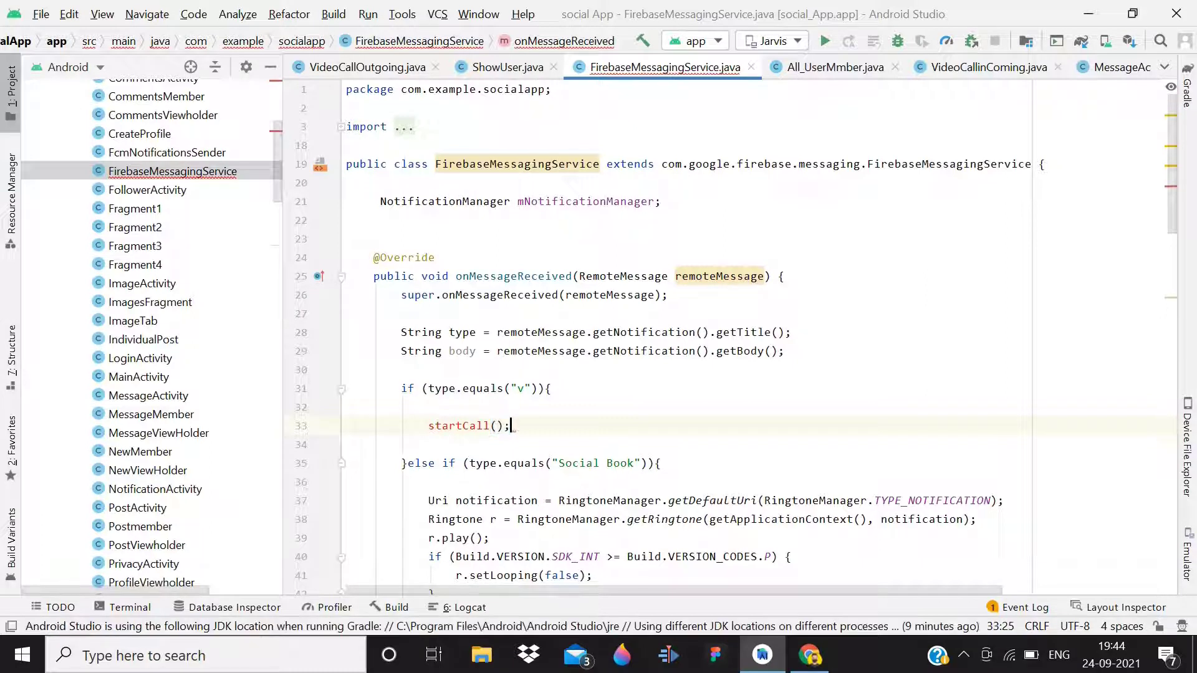
Step: Check the type and body declarations and position the caret inside startCall's parentheses
{"action": "left_click", "coordinate": [479, 332]}
{"action": "left_click", "coordinate": [462, 351]}
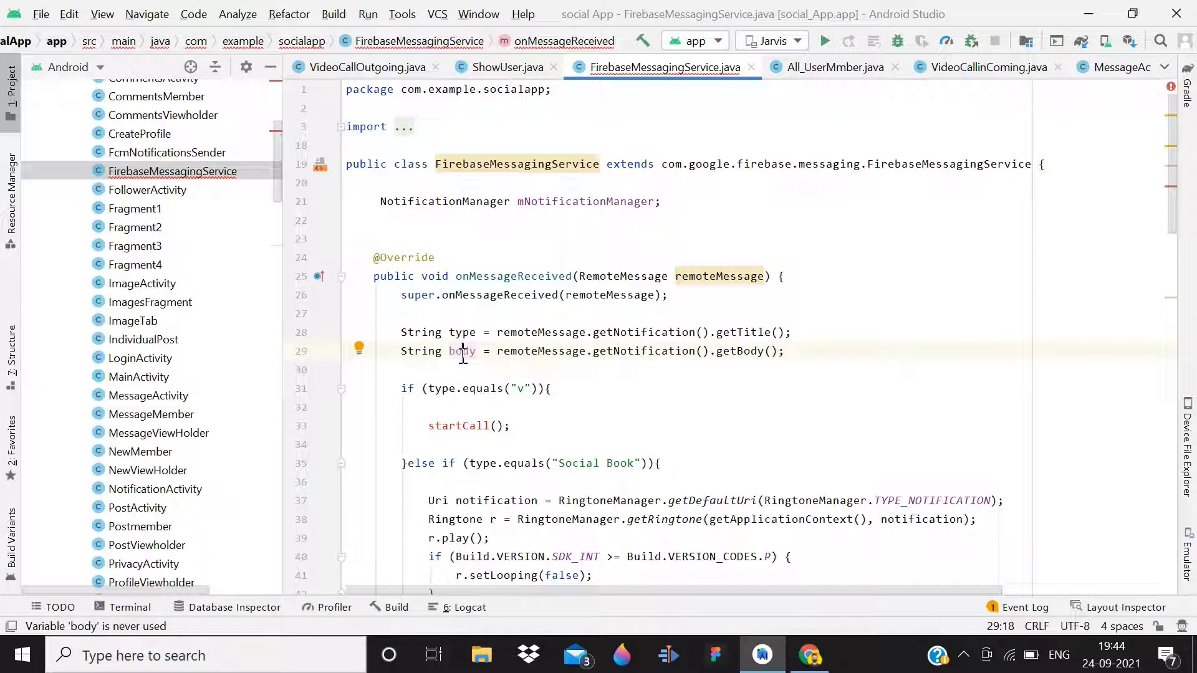
{"action": "left_click", "coordinate": [501, 426]}
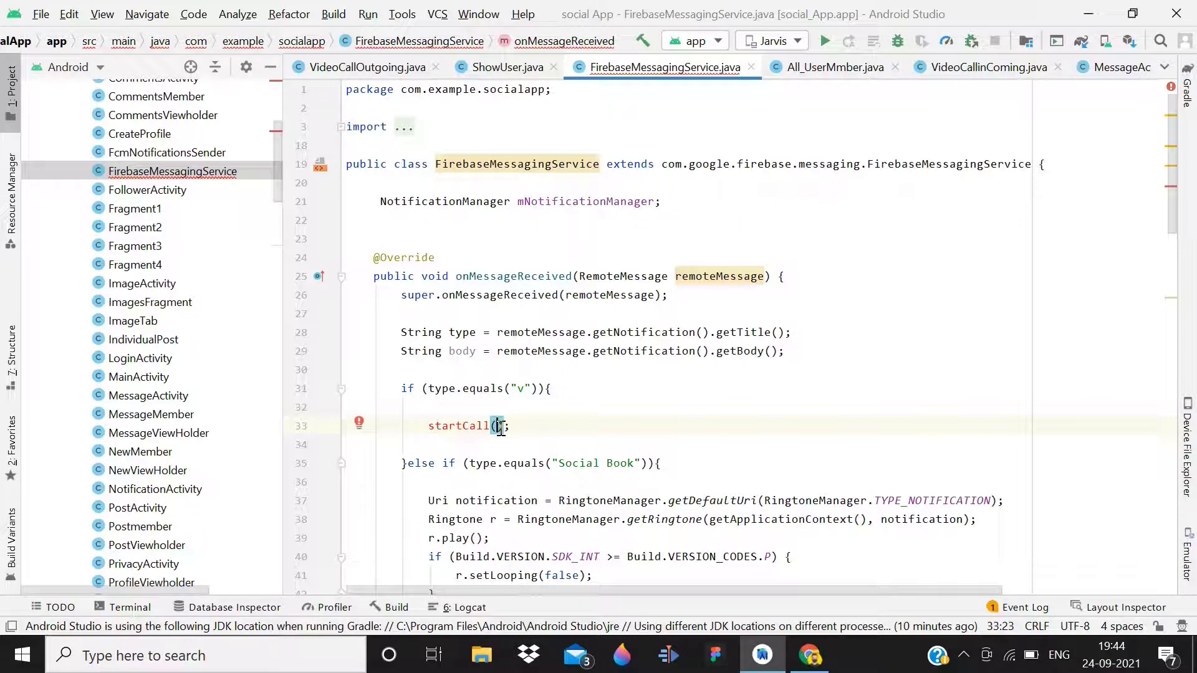
{"action": "type", "text": "bo"}
Step: Pass body to startCall and generate the missing private startCall(String body) method
{"action": "key", "text": "Return"}
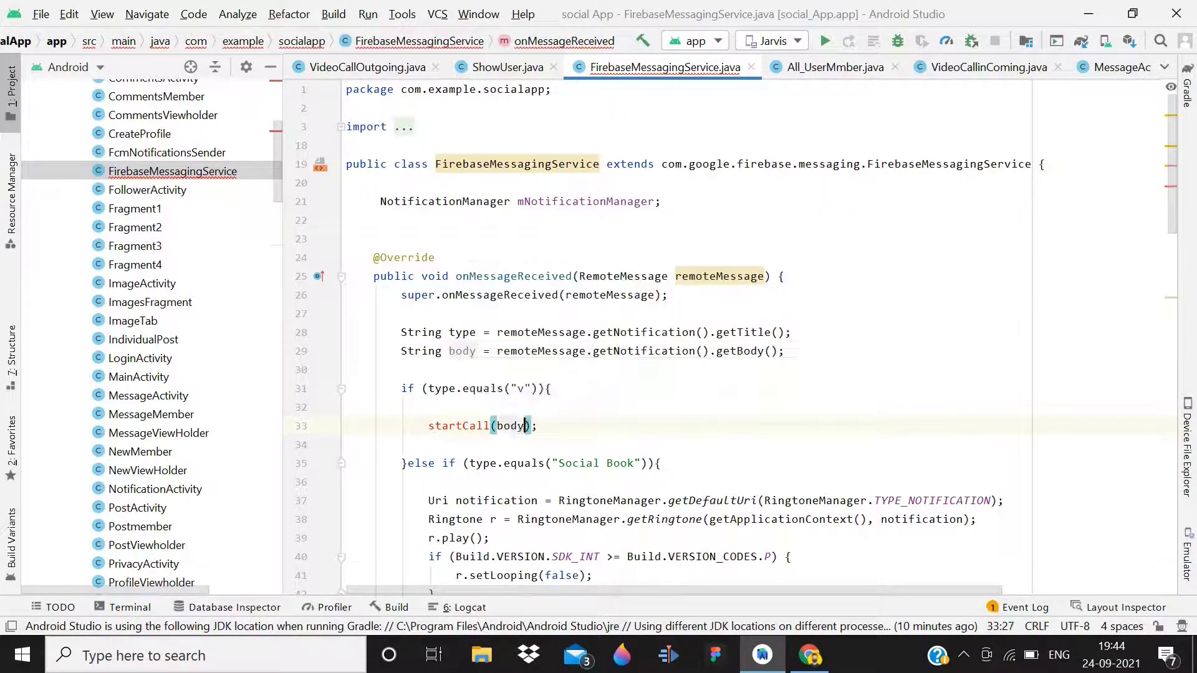
{"action": "key", "text": "alt+Return"}
{"action": "key", "text": "Return"}
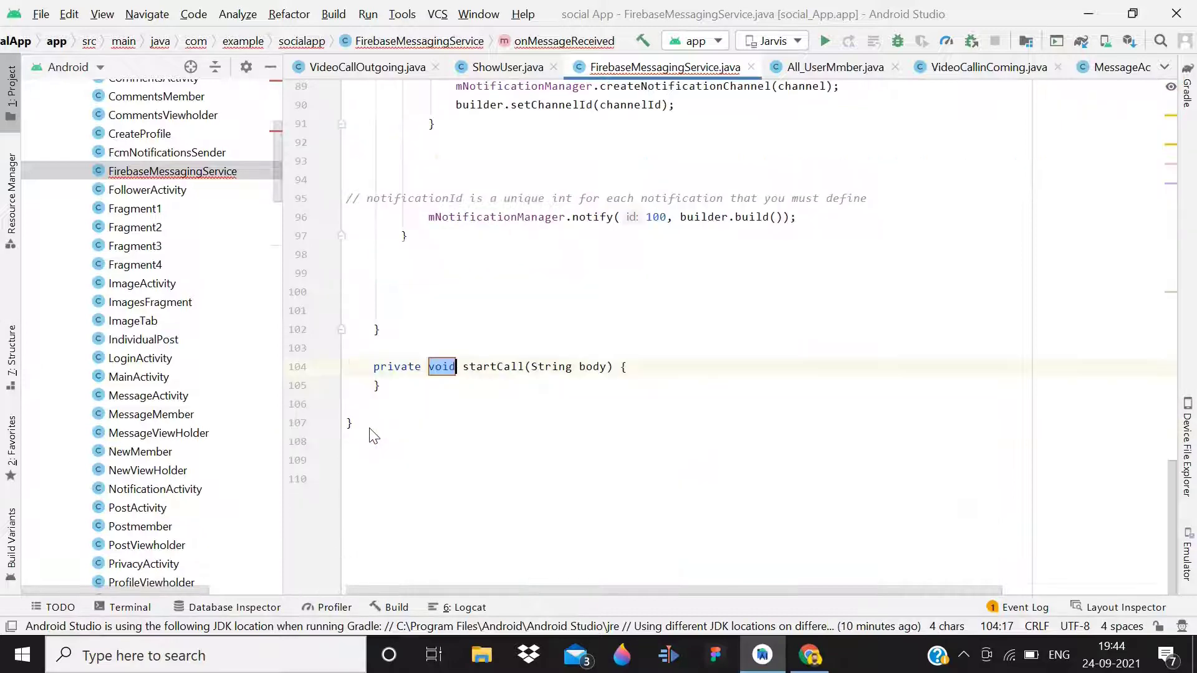
{"action": "left_click", "coordinate": [632, 368]}
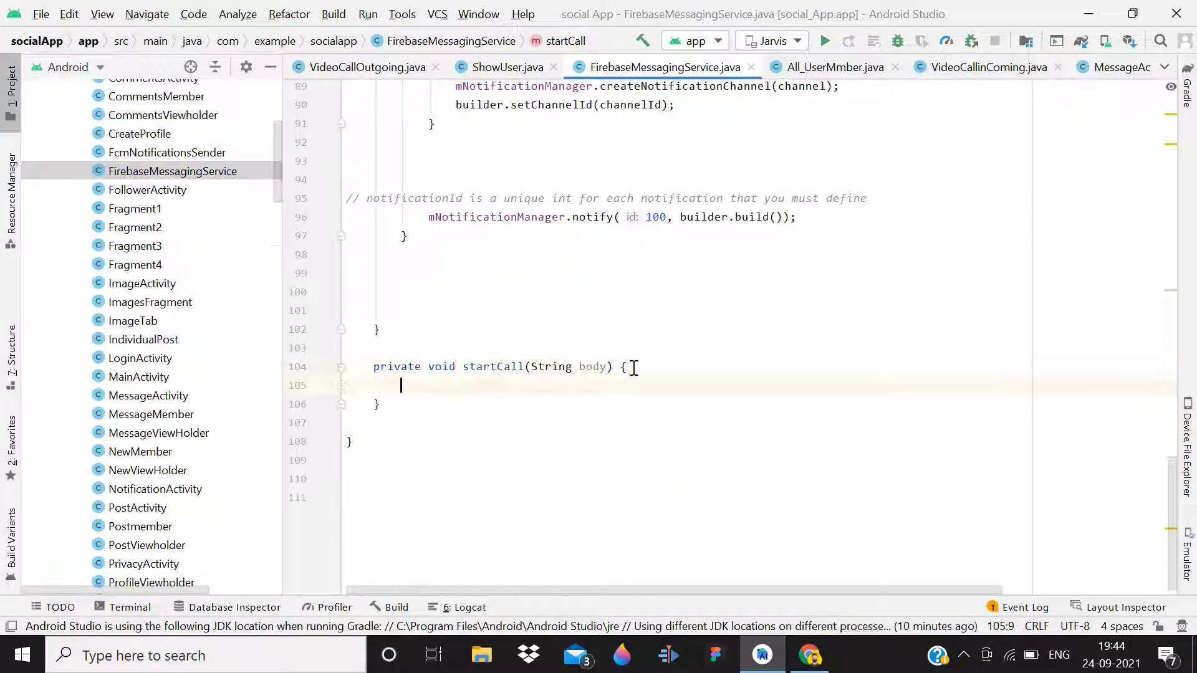
{"action": "key", "text": "Return"}
{"action": "key", "text": "Return"}
{"action": "key", "text": "Return"}
{"action": "key", "text": "Up"}
{"action": "key", "text": "Return"}
{"action": "key", "text": "Up"}
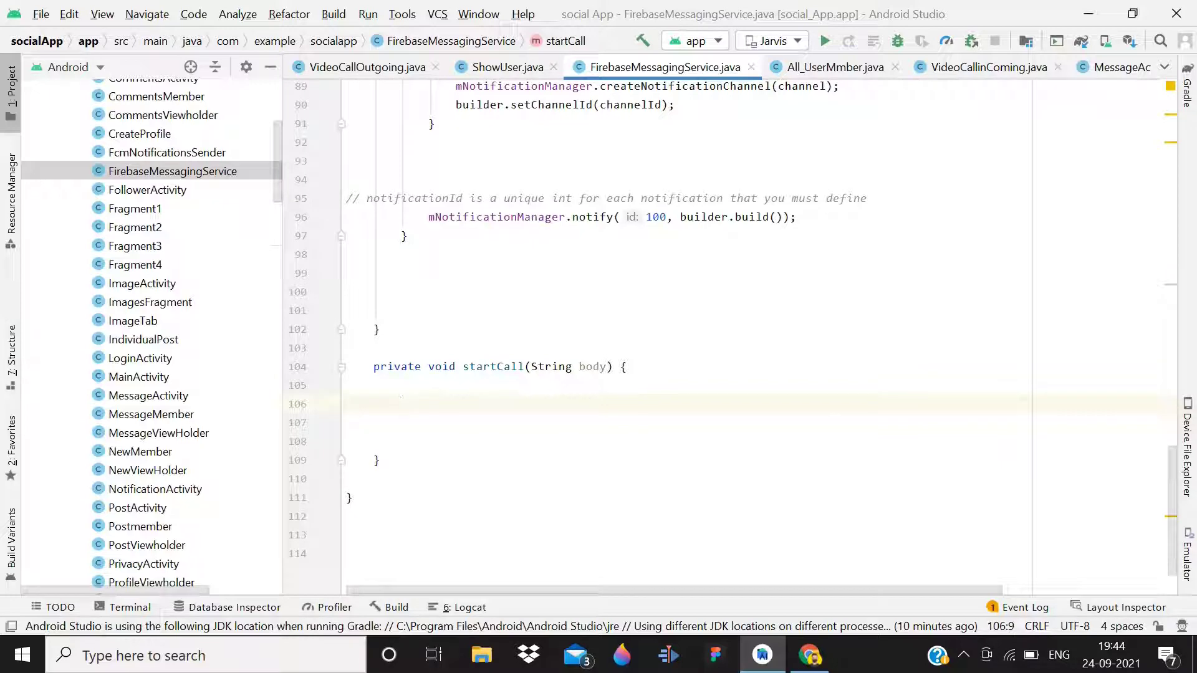
{"action": "type", "text": "Intent"}
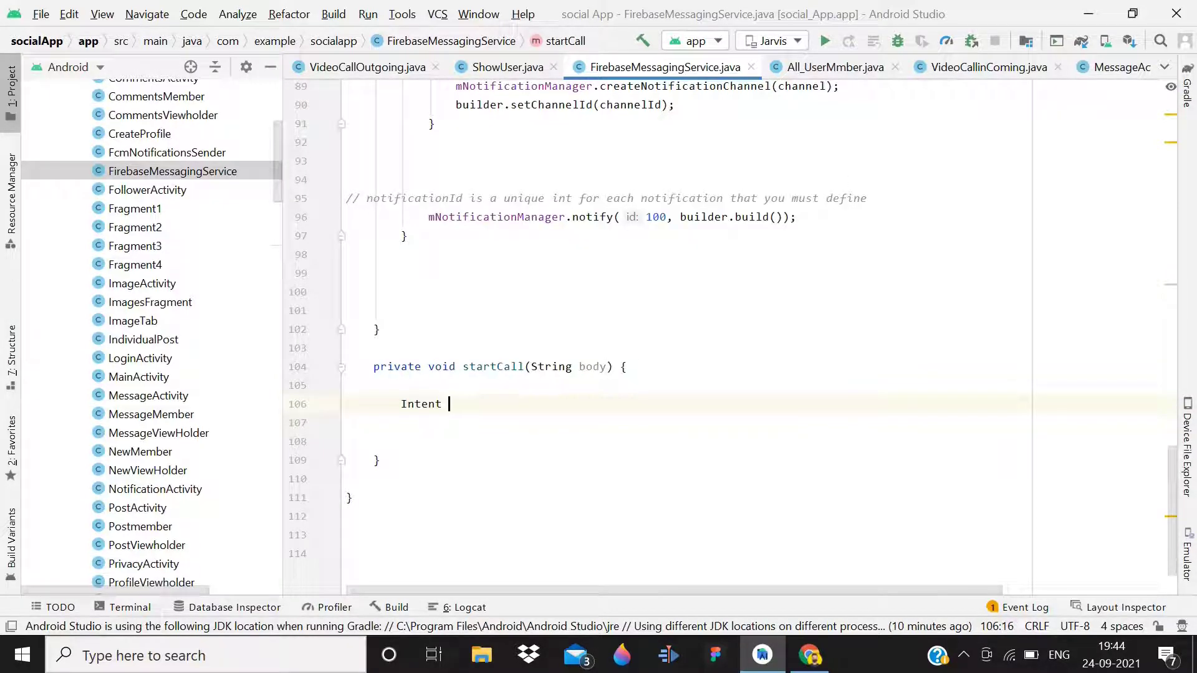
{"action": "type", "text": " oi"}
Step: In startCall, create an Intent targeting VideoCallinComing.class
{"action": "key", "text": "BackSpace"}
{"action": "type", "text": "in"}
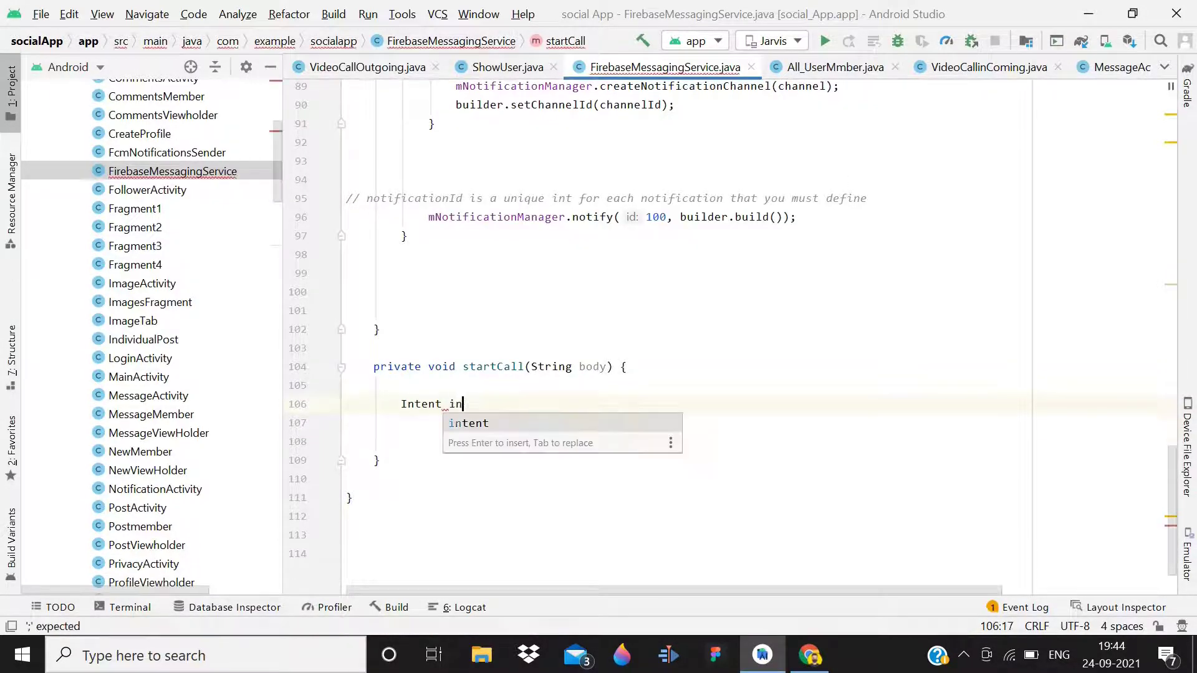
{"action": "type", "text": "tent = new In"}
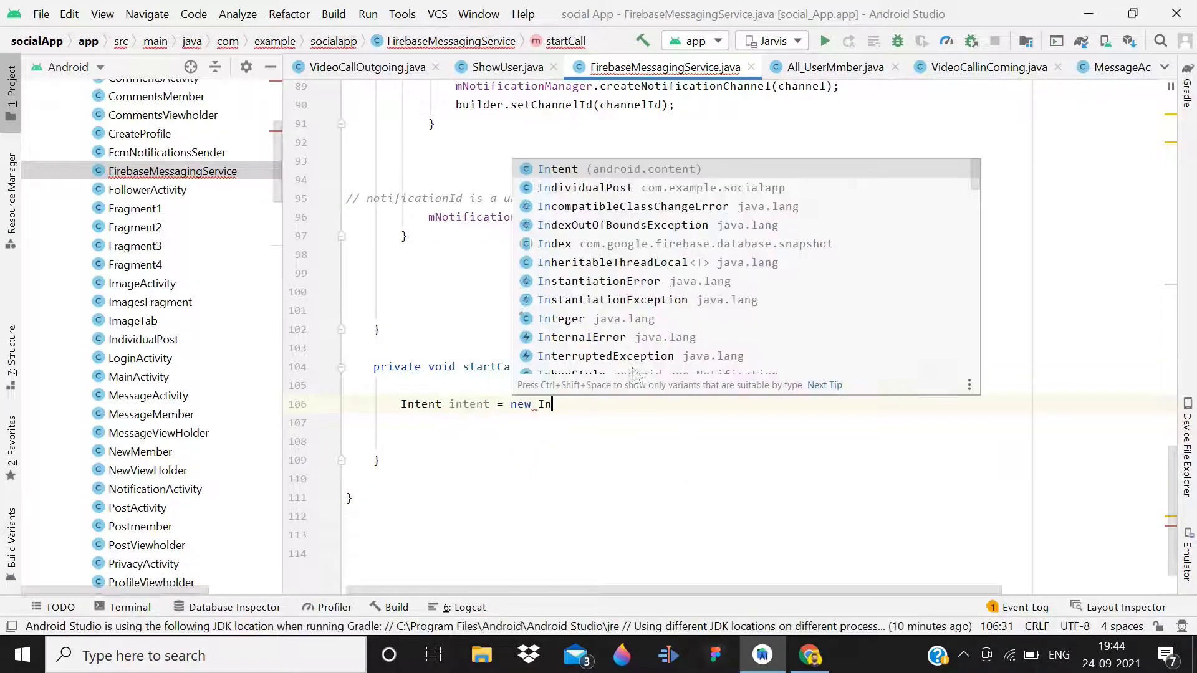
{"action": "key", "text": "Return"}
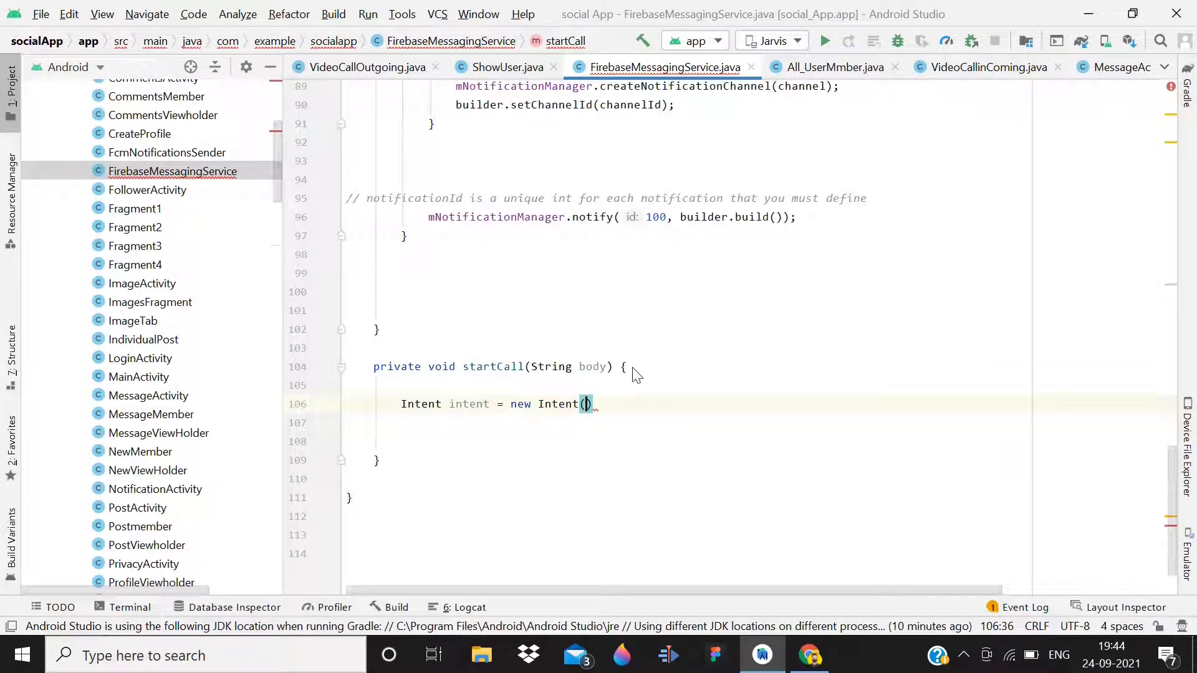
{"action": "type", "text": "this"}
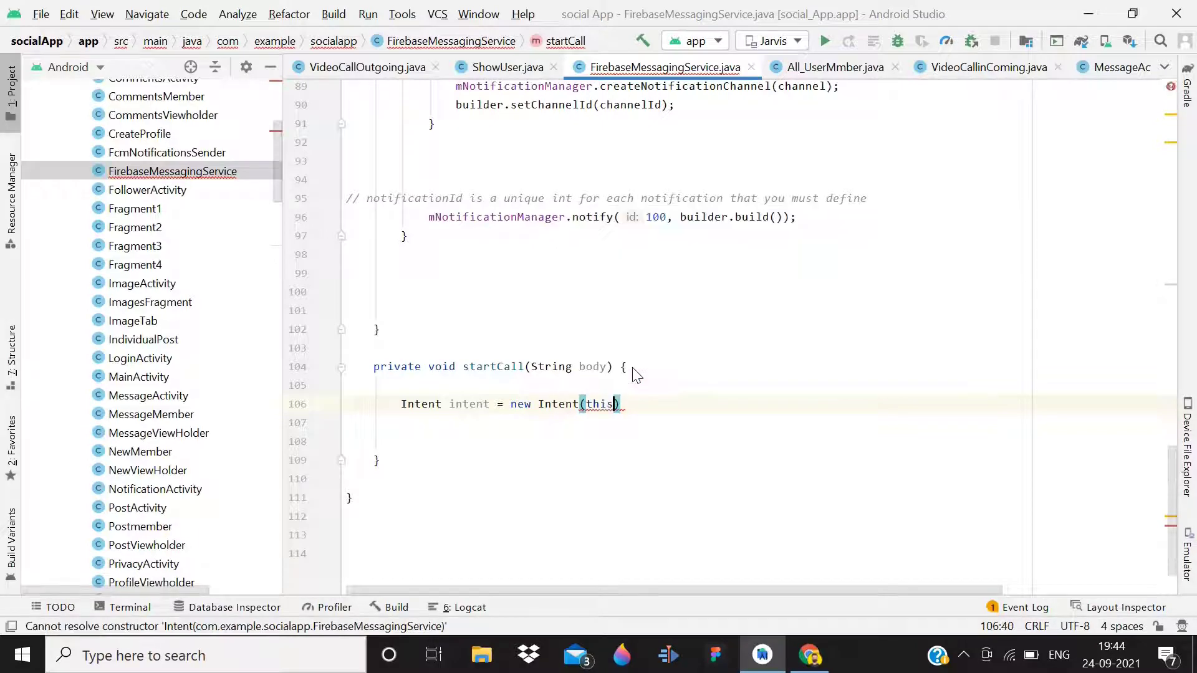
{"action": "type", "text": ",Vi"}
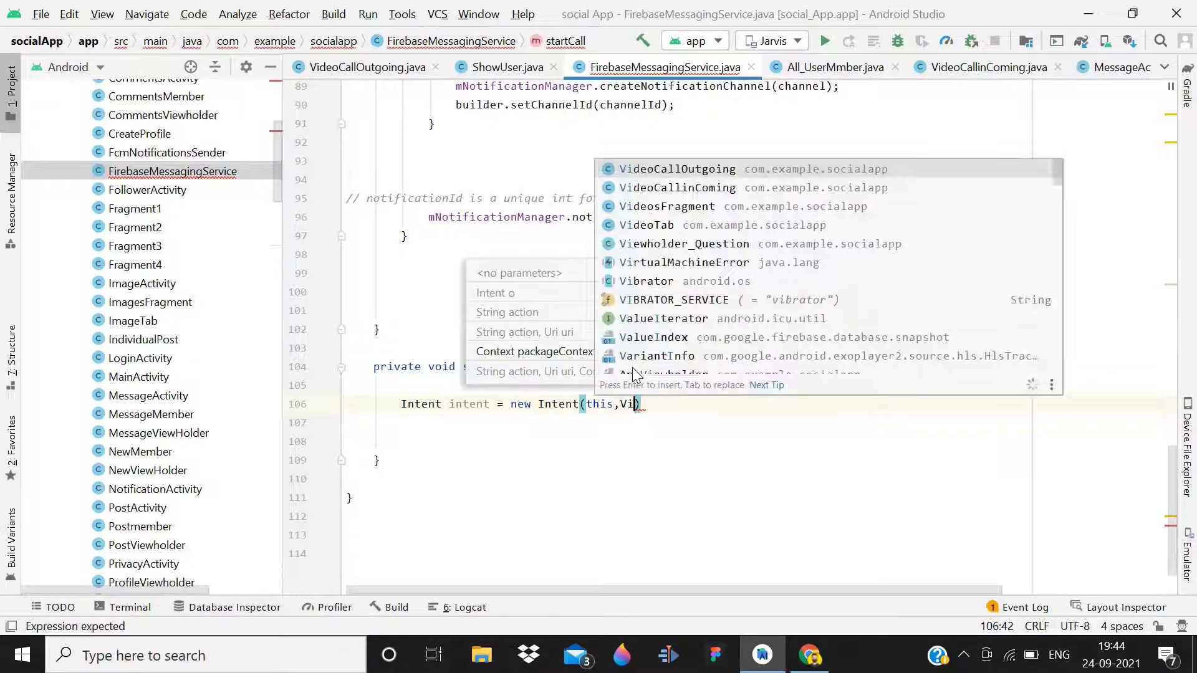
{"action": "type", "text": "d"}
{"action": "key", "text": "Down"}
{"action": "key", "text": "Down"}
{"action": "key", "text": "Down"}
{"action": "key", "text": "Return"}
{"action": "type", "text": "."}
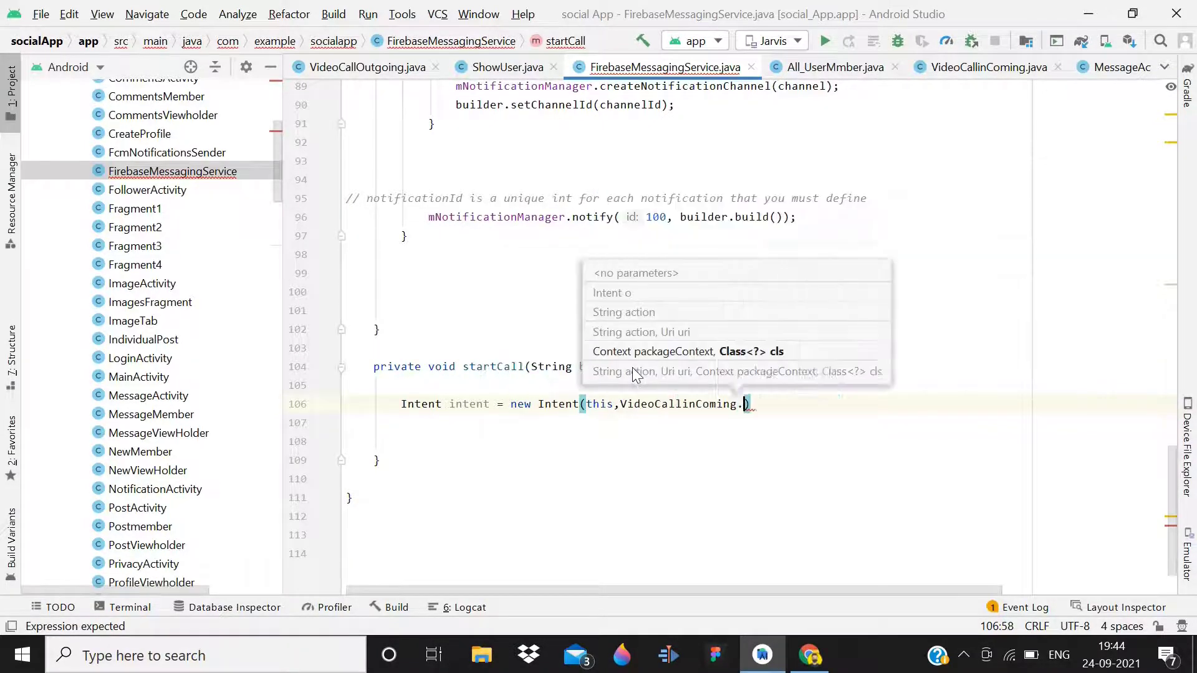
{"action": "type", "text": "class"}
{"action": "key", "text": "End"}
{"action": "type", "text": ";"}
{"action": "key", "text": "Return"}
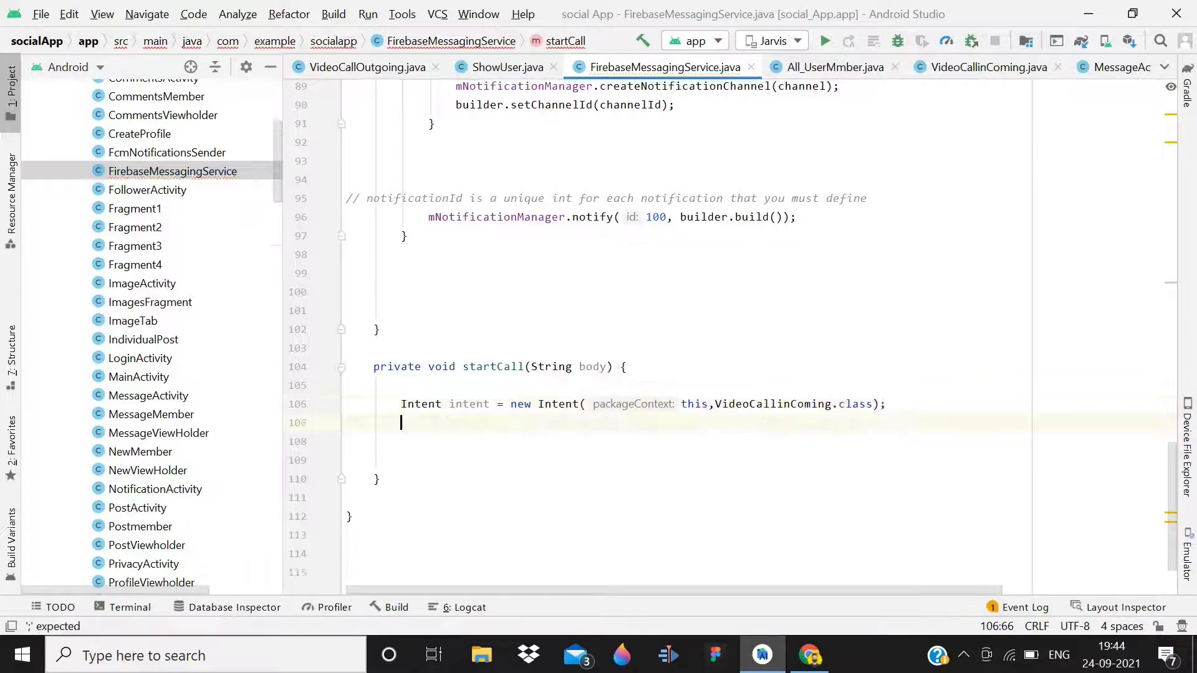
{"action": "type", "text": "st"}
Step: Put body into the intent as the "uid" extra
{"action": "key", "text": "BackSpace"}
{"action": "key", "text": "BackSpace"}
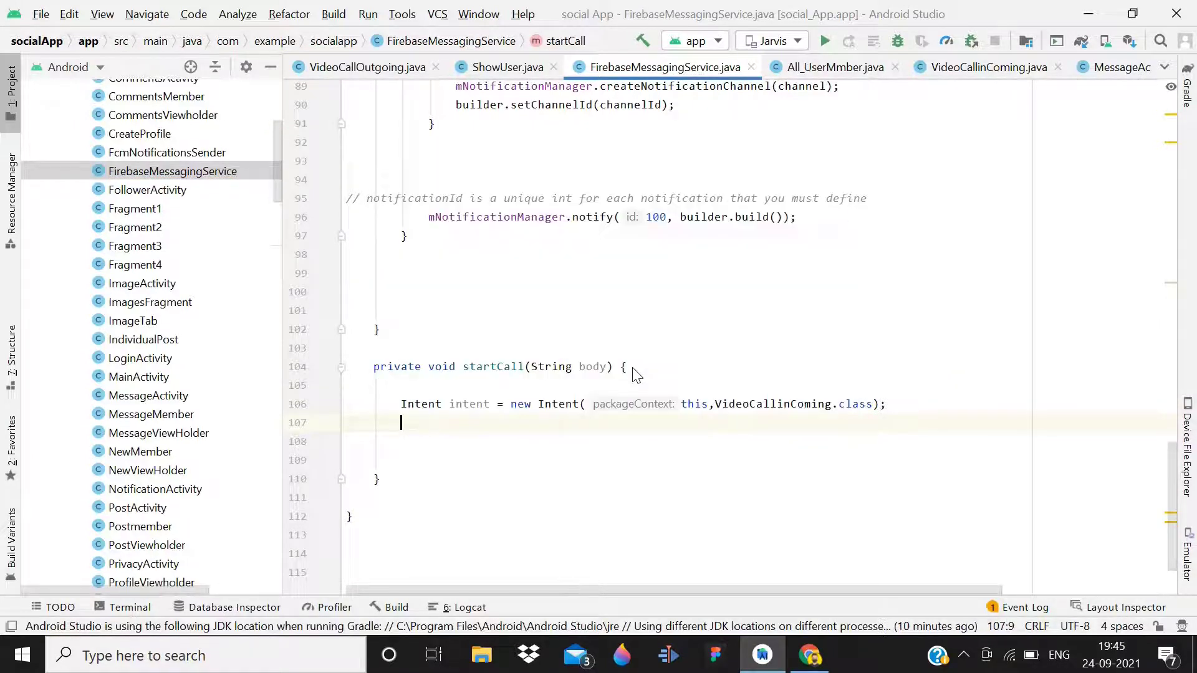
{"action": "type", "text": "intent."}
{"action": "key", "text": "Return"}
{"action": "type", "text": "\"uid"}
{"action": "key", "text": "Right"}
{"action": "type", "text": ",s"}
{"action": "key", "text": "BackSpace"}
{"action": "type", "text": "body"}
{"action": "key", "text": "Escape"}
{"action": "key", "text": "End"}
{"action": "type", "text": ";"}
{"action": "key", "text": "Return"}
{"action": "type", "text": "s"}
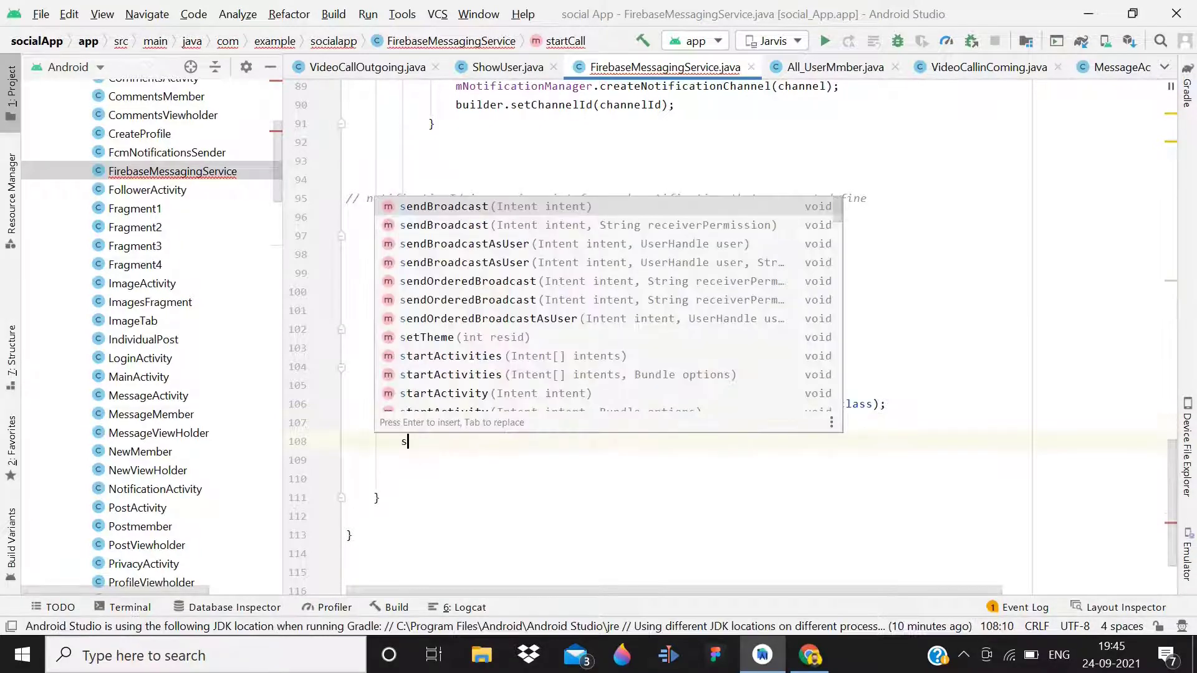
{"action": "type", "text": "tar"}
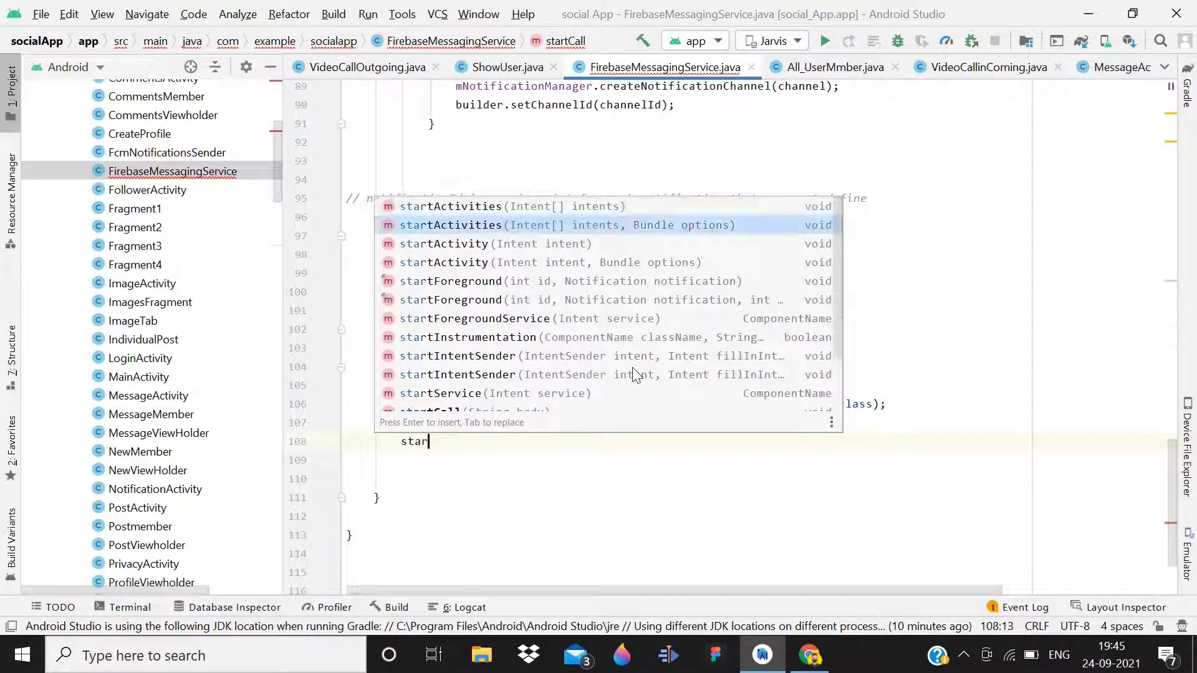
Step: Call startActivity(intent) and tidy the stray blank lines
{"action": "key", "text": "Down"}
{"action": "key", "text": "Return"}
{"action": "type", "text": "int"}
{"action": "key", "text": "Return"}
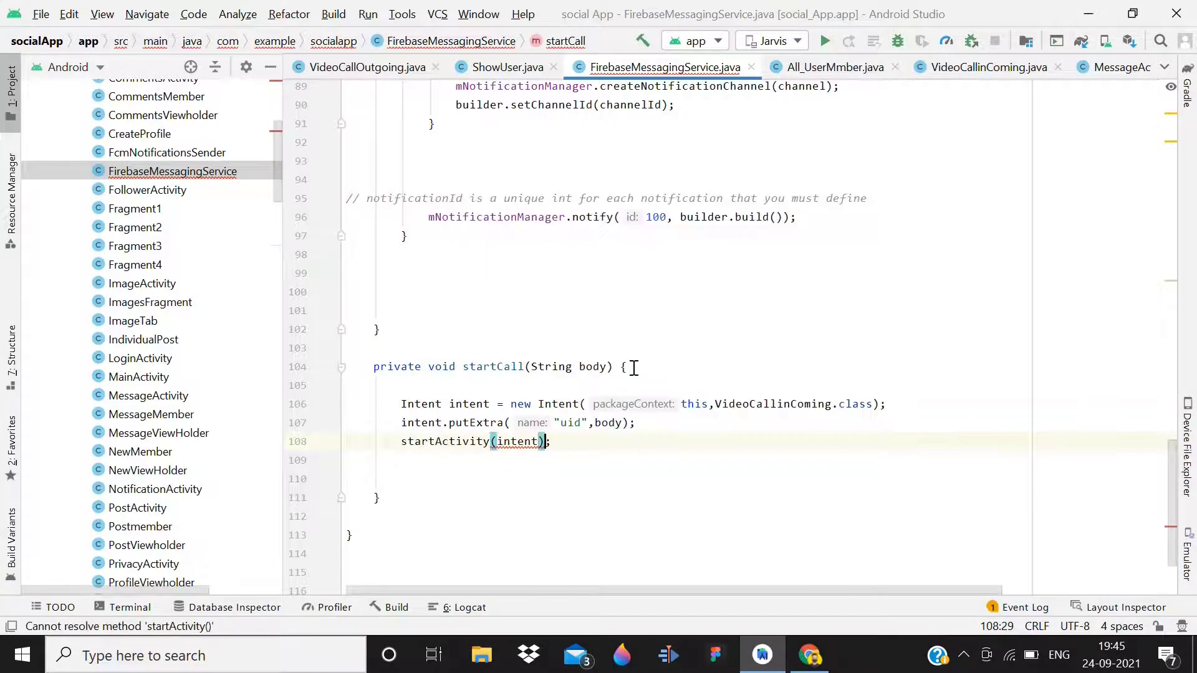
{"action": "key", "text": "shift+Return"}
{"action": "type", "text": "f"}
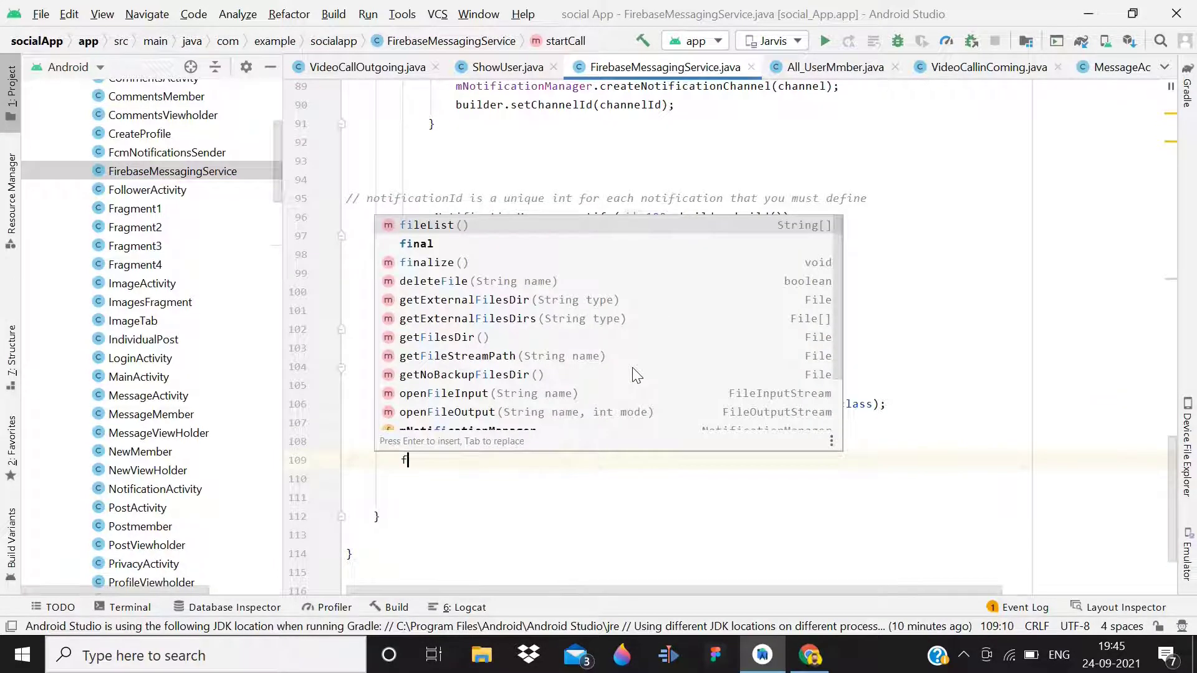
{"action": "key", "text": "BackSpace"}
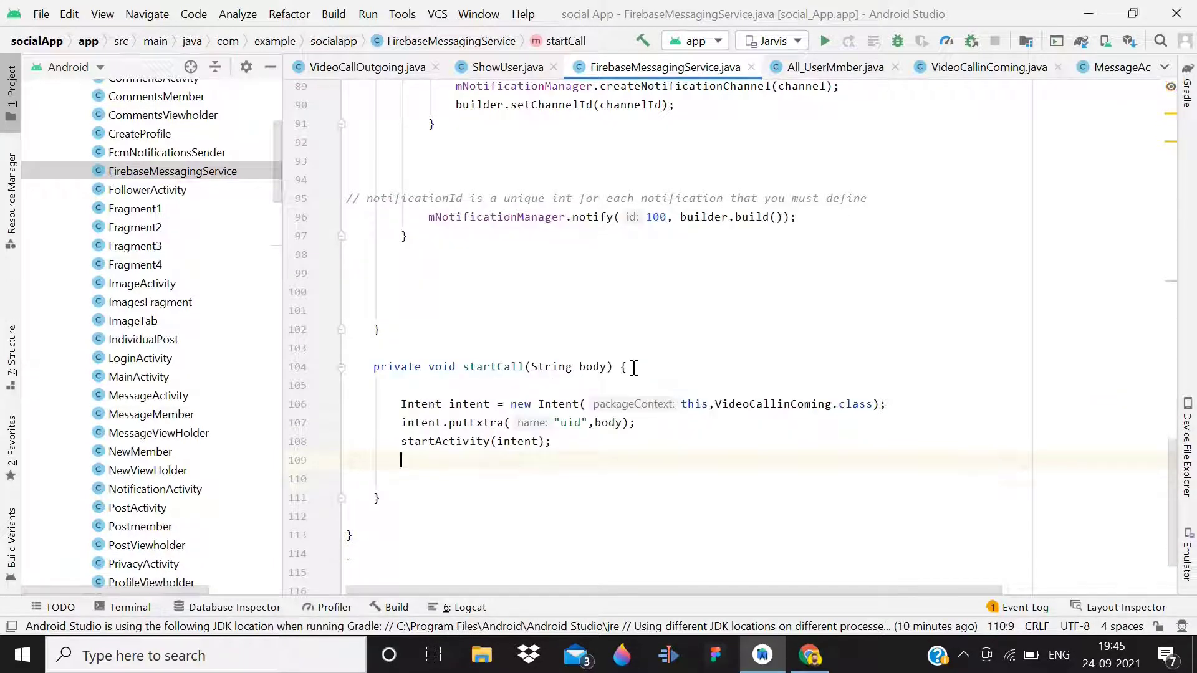
{"action": "key", "text": "BackSpace"}
{"action": "key", "text": "Delete"}
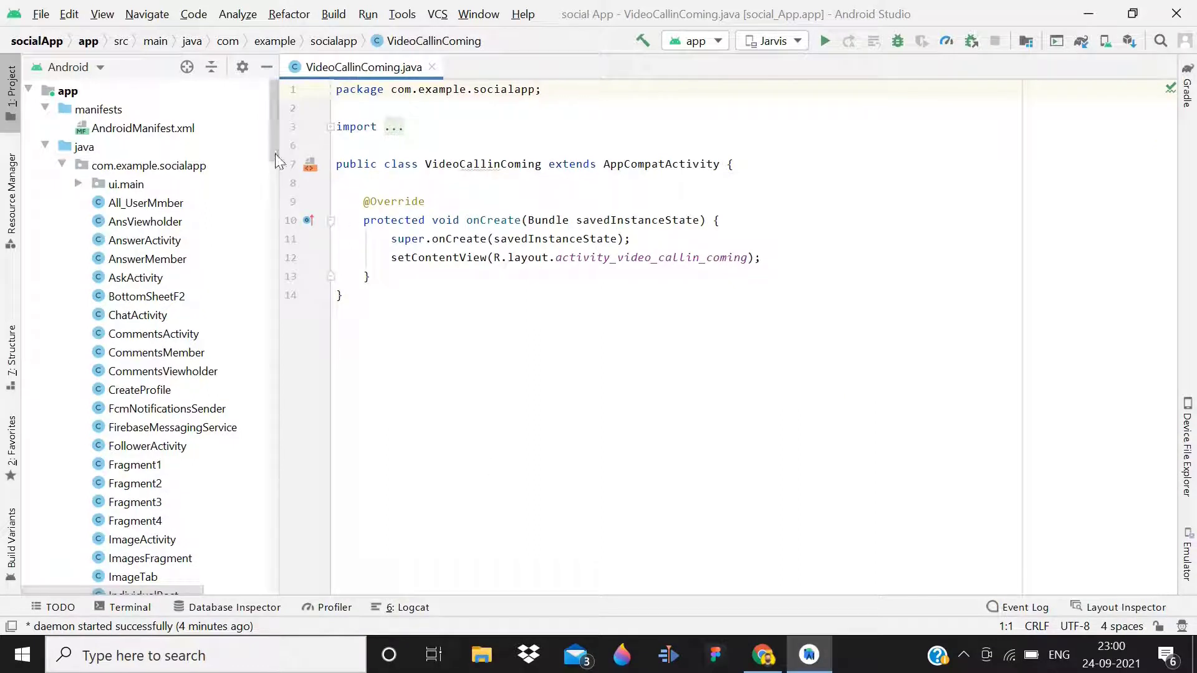
{"action": "scroll", "coordinate": [140, 280], "scroll_direction": "down", "scroll_amount": 3}
Step: Reopen FirebaseMessagingService from the Project panel and go to the startCall method at the file's end
{"action": "left_click", "coordinate": [135, 305]}
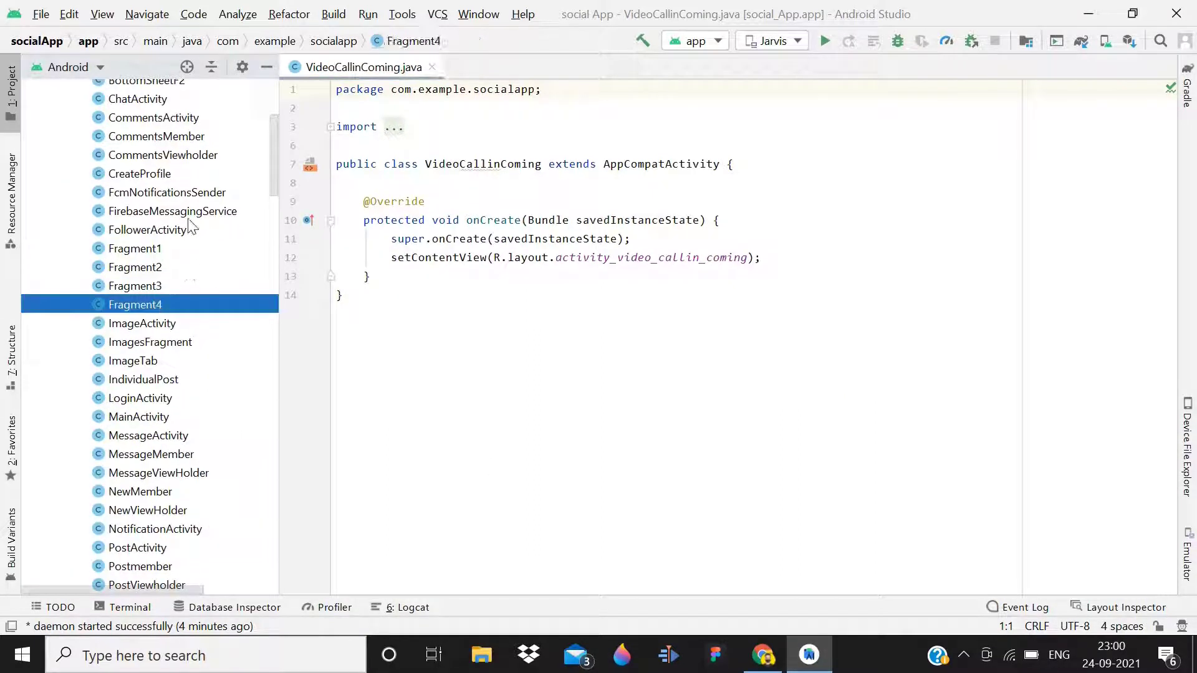
{"action": "double_click", "coordinate": [173, 211]}
{"action": "scroll", "coordinate": [549, 290], "scroll_direction": "down", "scroll_amount": 8}
{"action": "scroll", "coordinate": [549, 291], "scroll_direction": "down", "scroll_amount": 15}
{"action": "left_click", "coordinate": [562, 480]}
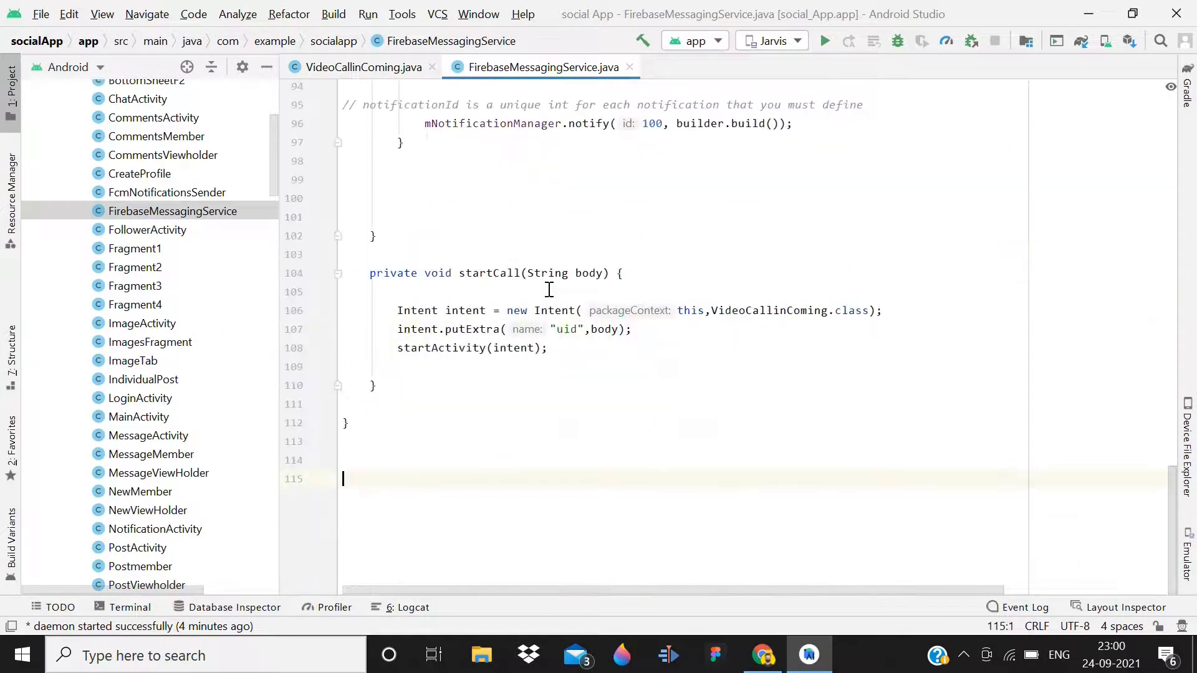
Step: Open a new line between putExtra and startActivity, undoing an accidental break
{"action": "left_click", "coordinate": [555, 348]}
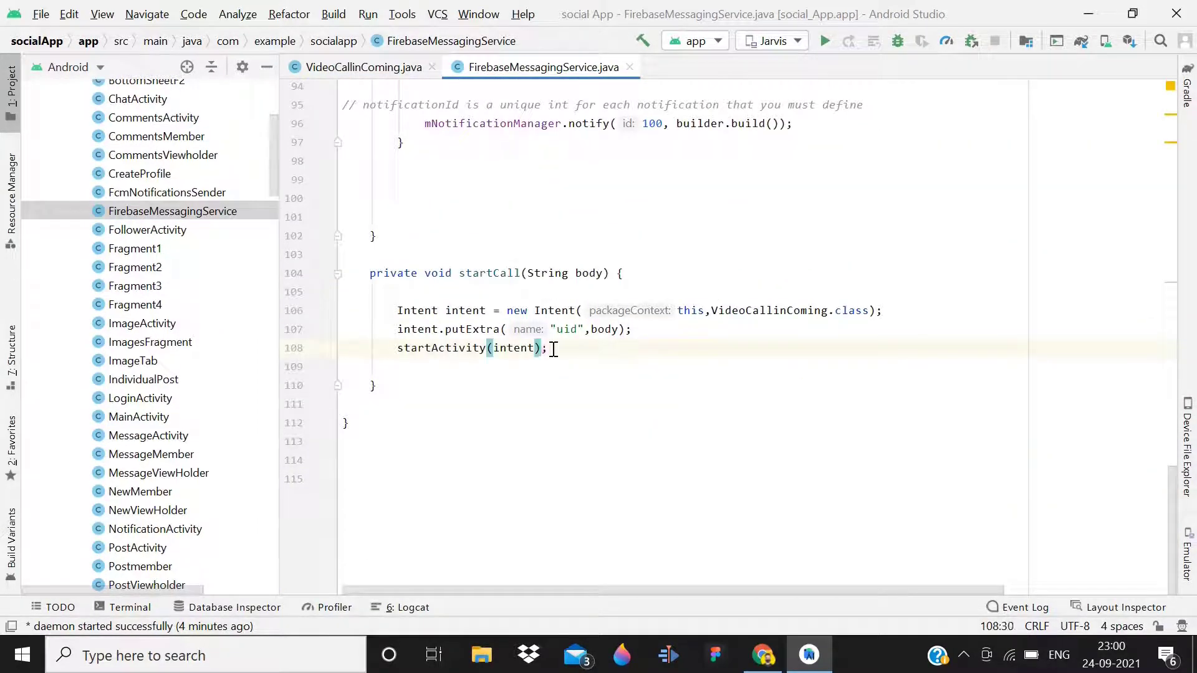
{"action": "key", "text": "Return"}
{"action": "key", "text": "BackSpace"}
{"action": "left_click", "coordinate": [646, 330]}
{"action": "key", "text": "Return"}
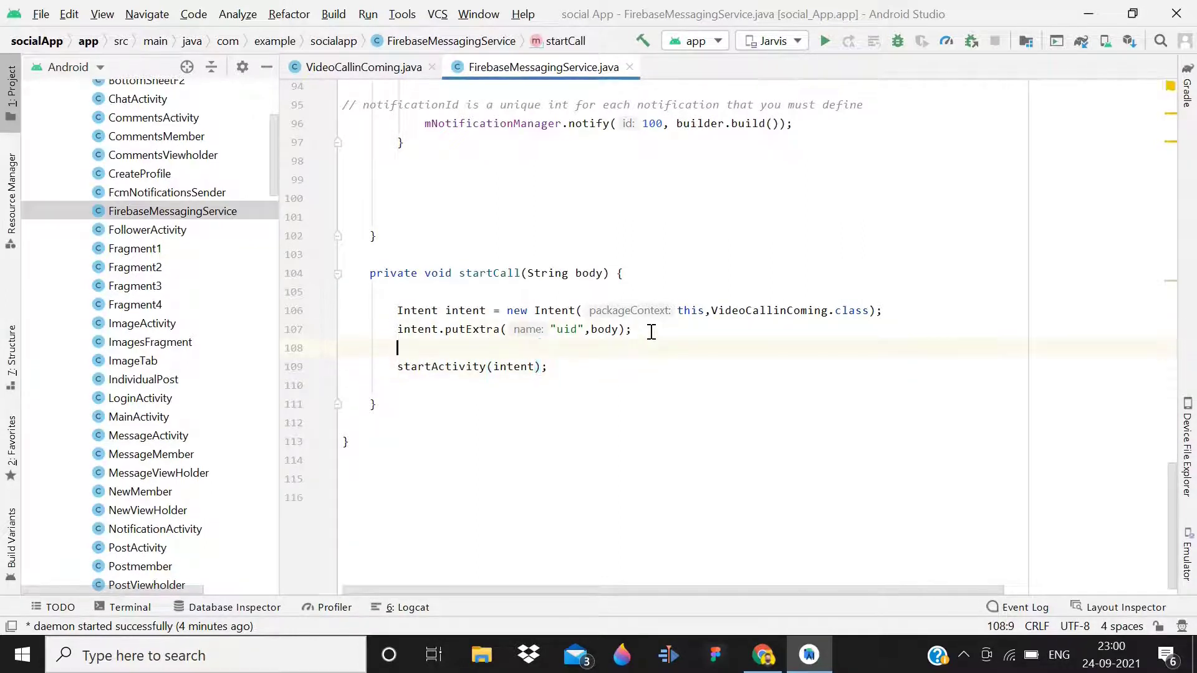
{"action": "type", "text": "in"}
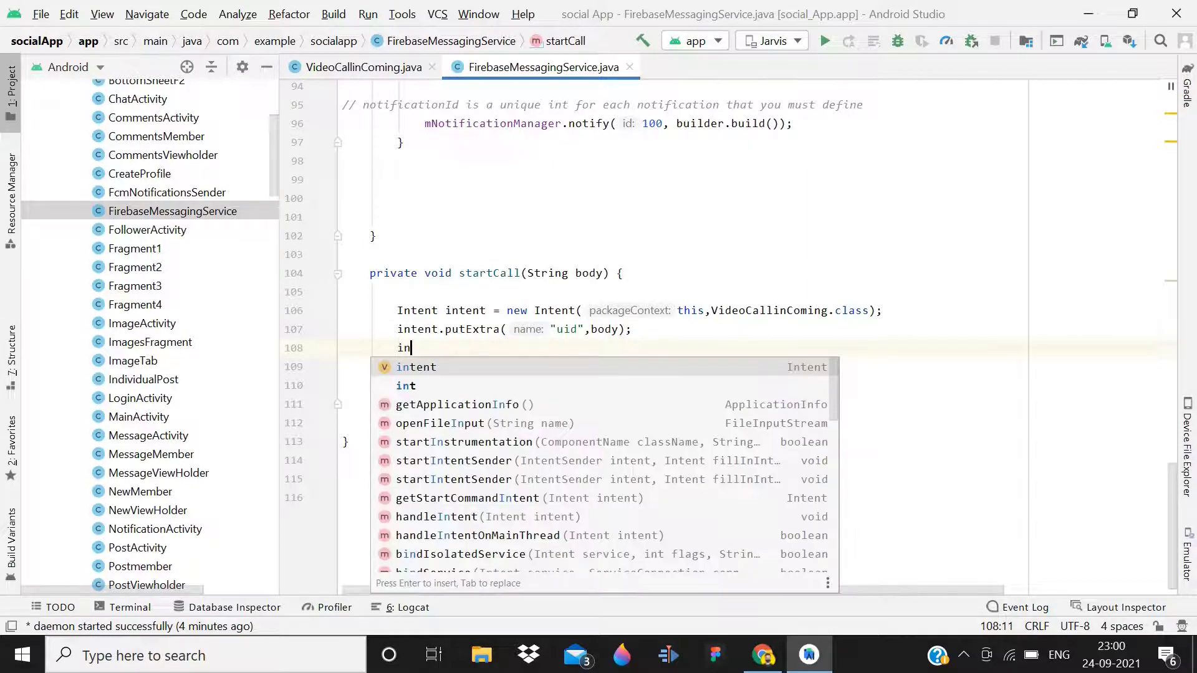
Step: Add intent.addFlags(Intent.FLAG_ACTIVITY_NEW_TASK) before the activity is started
{"action": "key", "text": "Return"}
{"action": "type", "text": ".ad"}
{"action": "key", "text": "Return"}
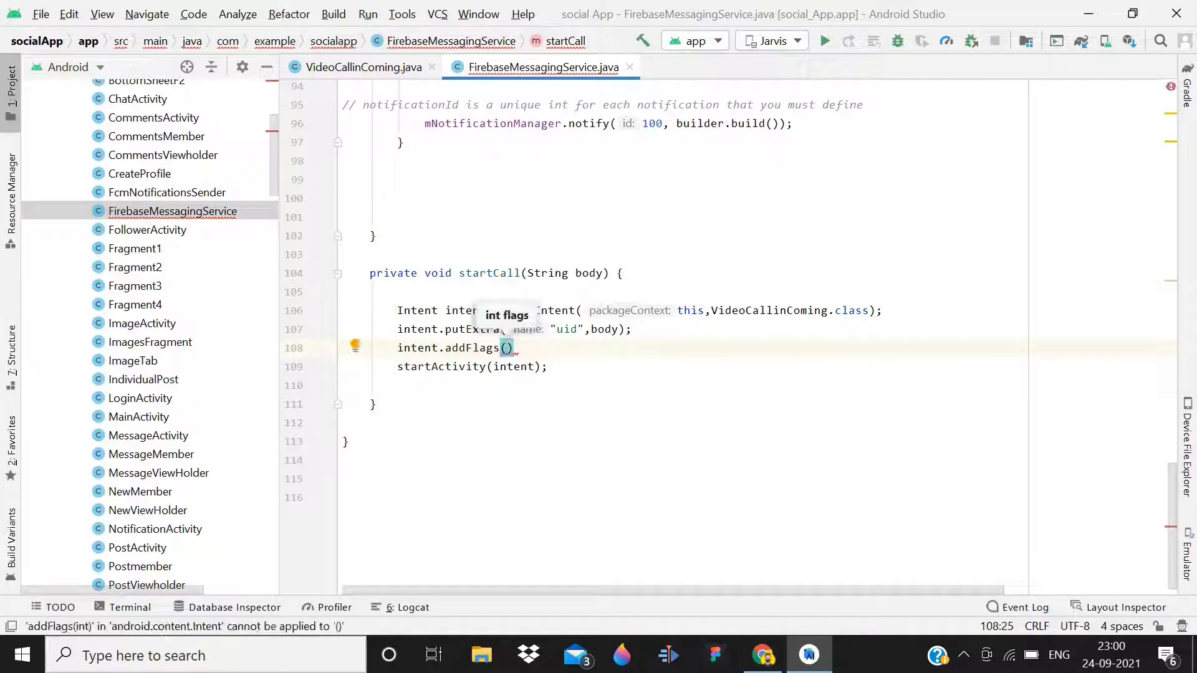
{"action": "type", "text": "Int"}
{"action": "key", "text": "Return"}
{"action": "type", "text": "."}
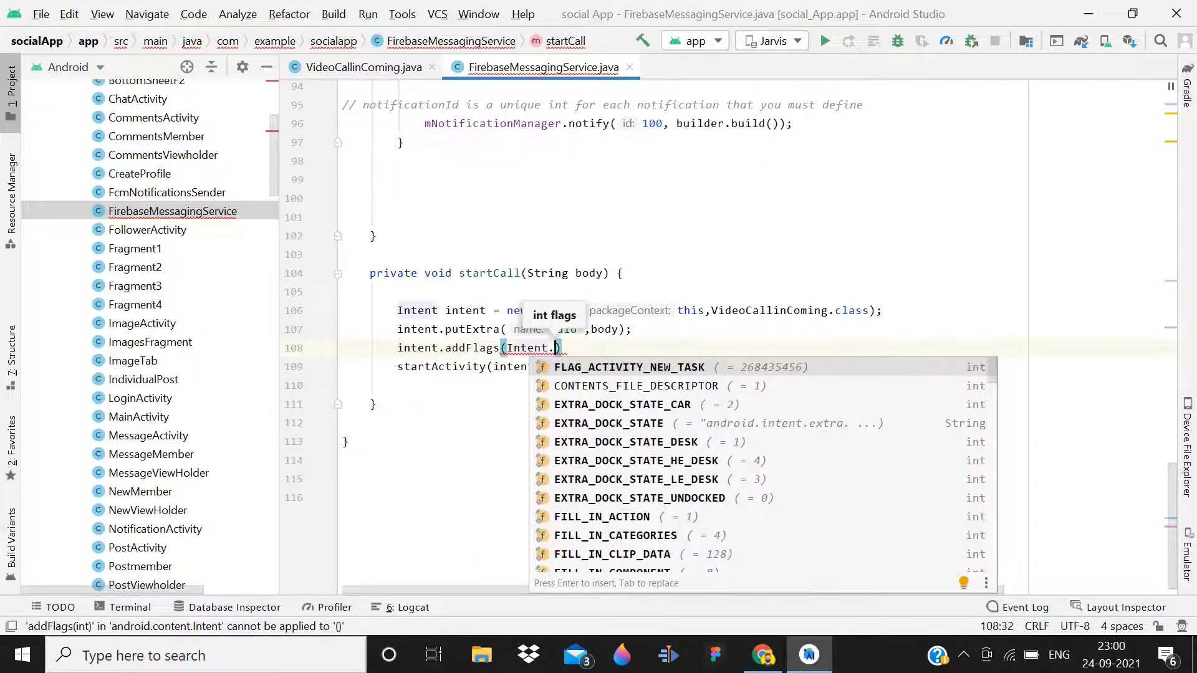
{"action": "key", "text": "Return"}
{"action": "type", "text": ");"}
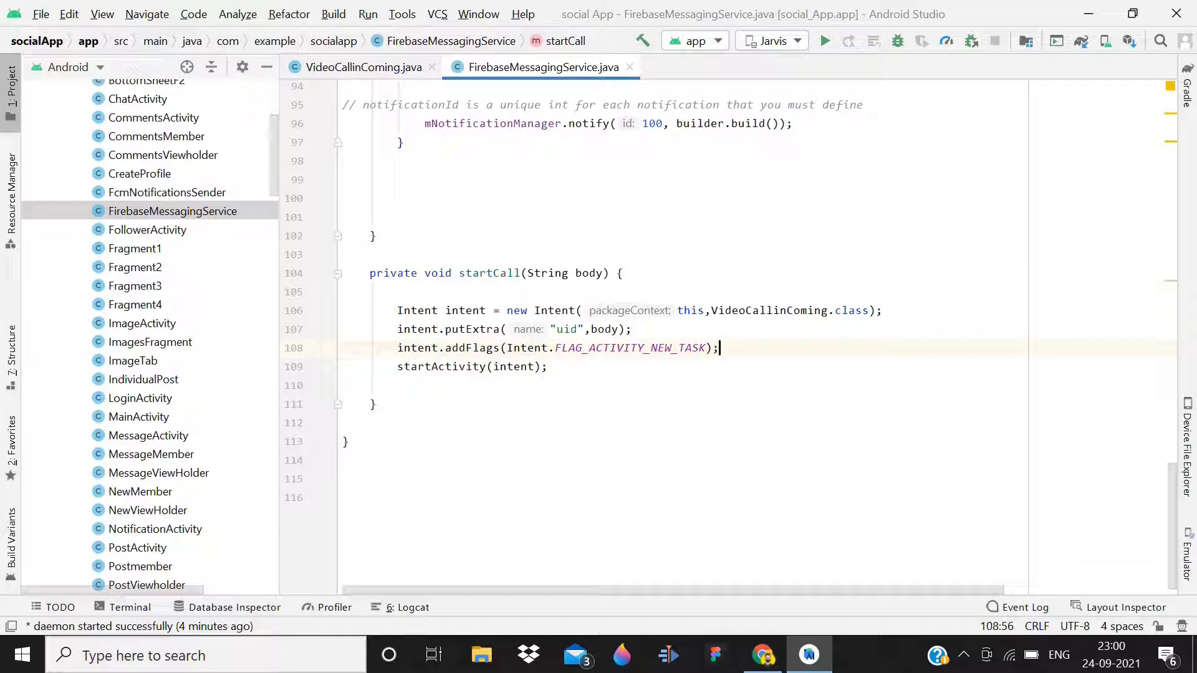
{"action": "left_click_drag", "start_coordinate": [496, 368], "coordinate": [532, 366]}
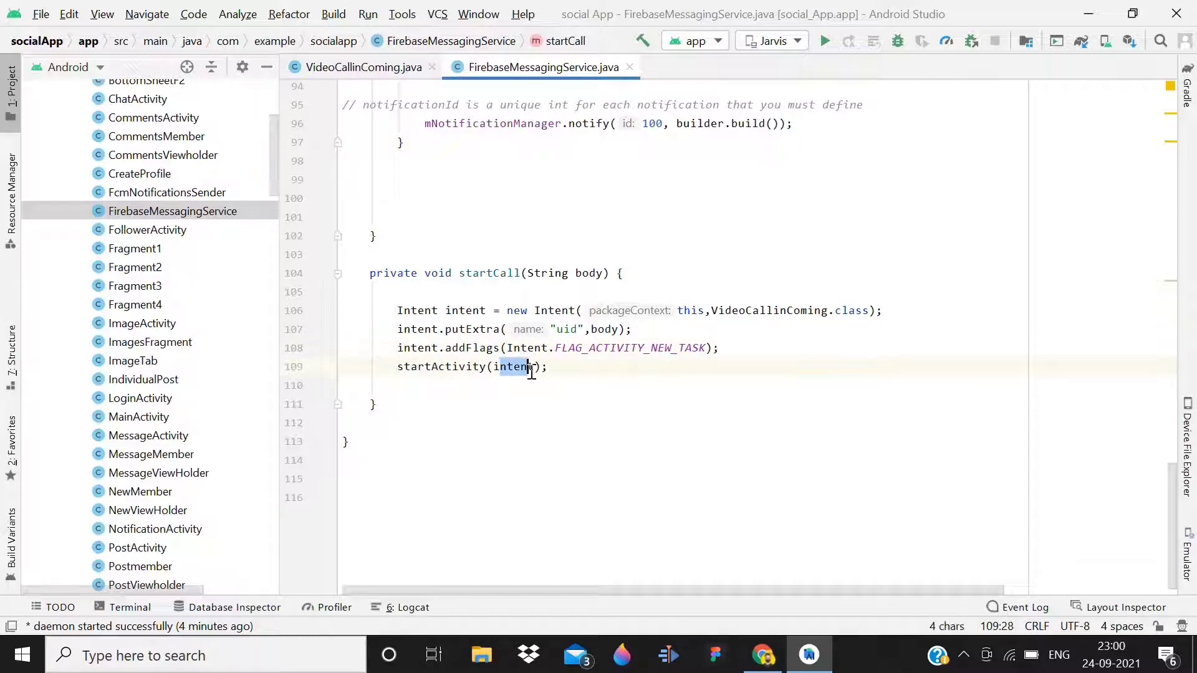
Step: In VideoCallinComing.java, declare a DatabaseReference referencecaller field
{"action": "left_click", "coordinate": [378, 68]}
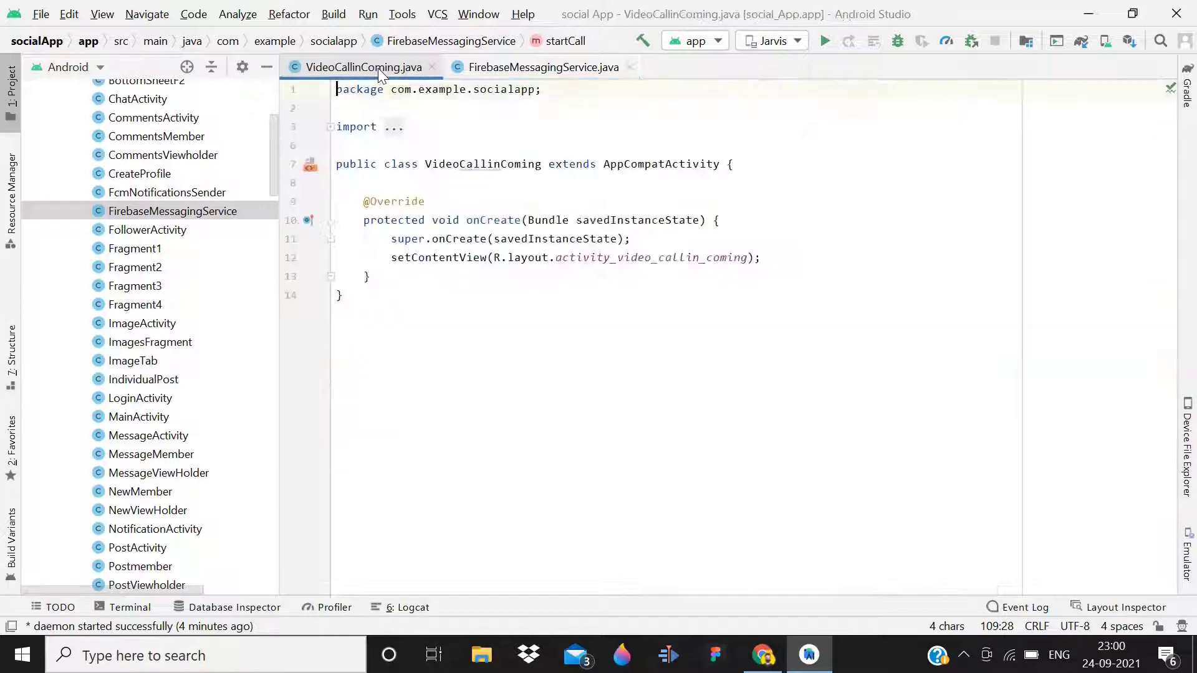
{"action": "left_click", "coordinate": [481, 183]}
{"action": "key", "text": "Return"}
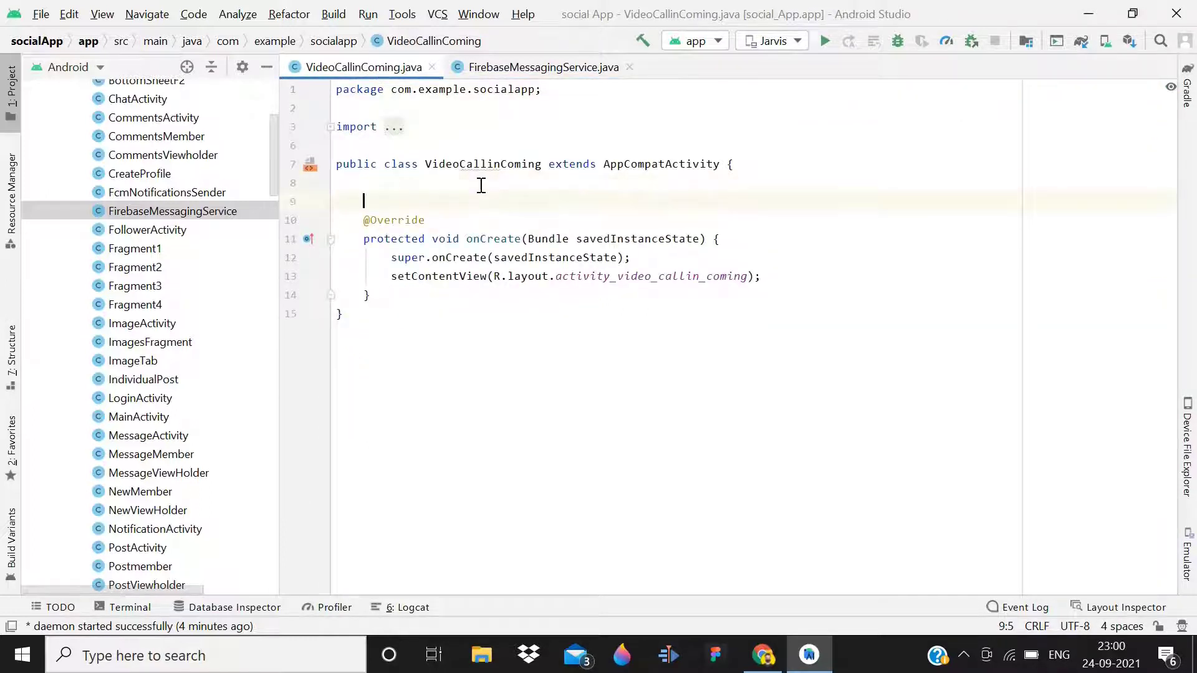
{"action": "key", "text": "Return"}
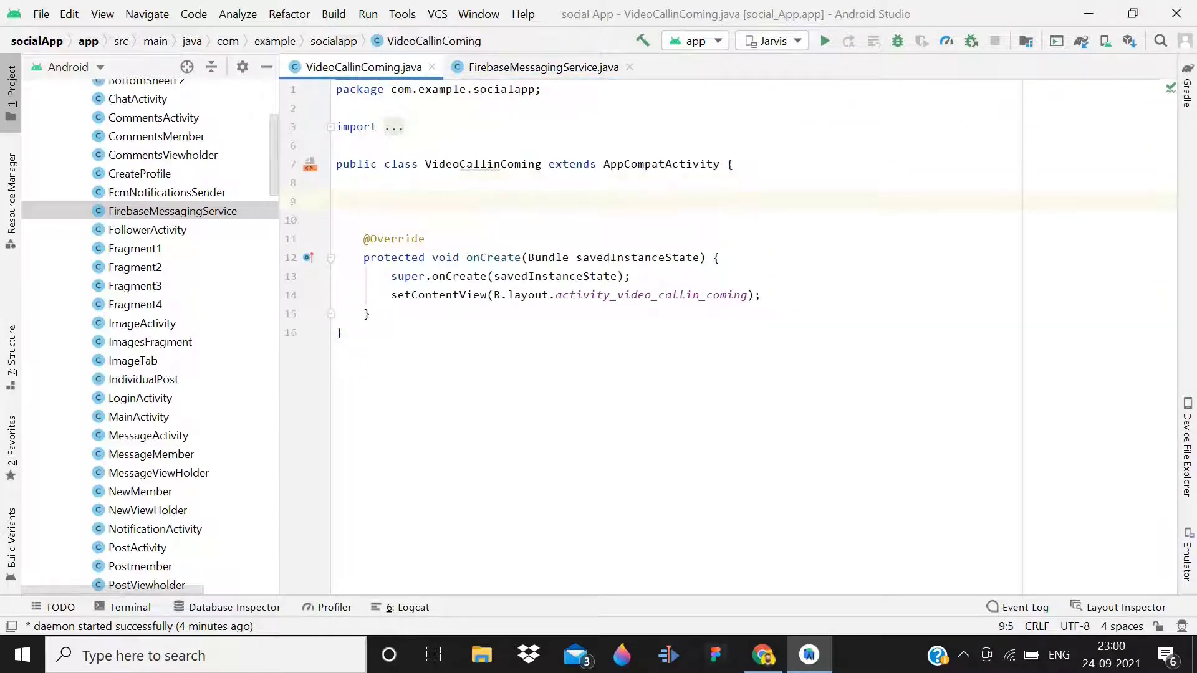
{"action": "type", "text": "Da"}
{"action": "key", "text": "Return"}
{"action": "type", "text": "reference"}
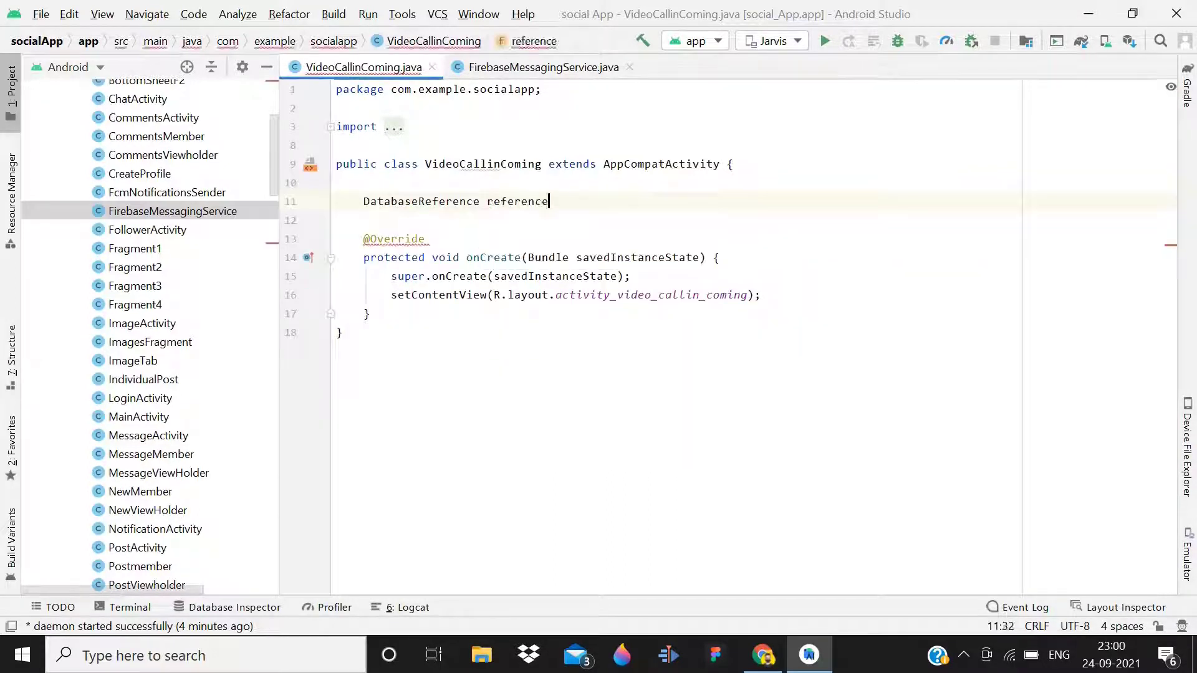
{"action": "type", "text": "caller"}
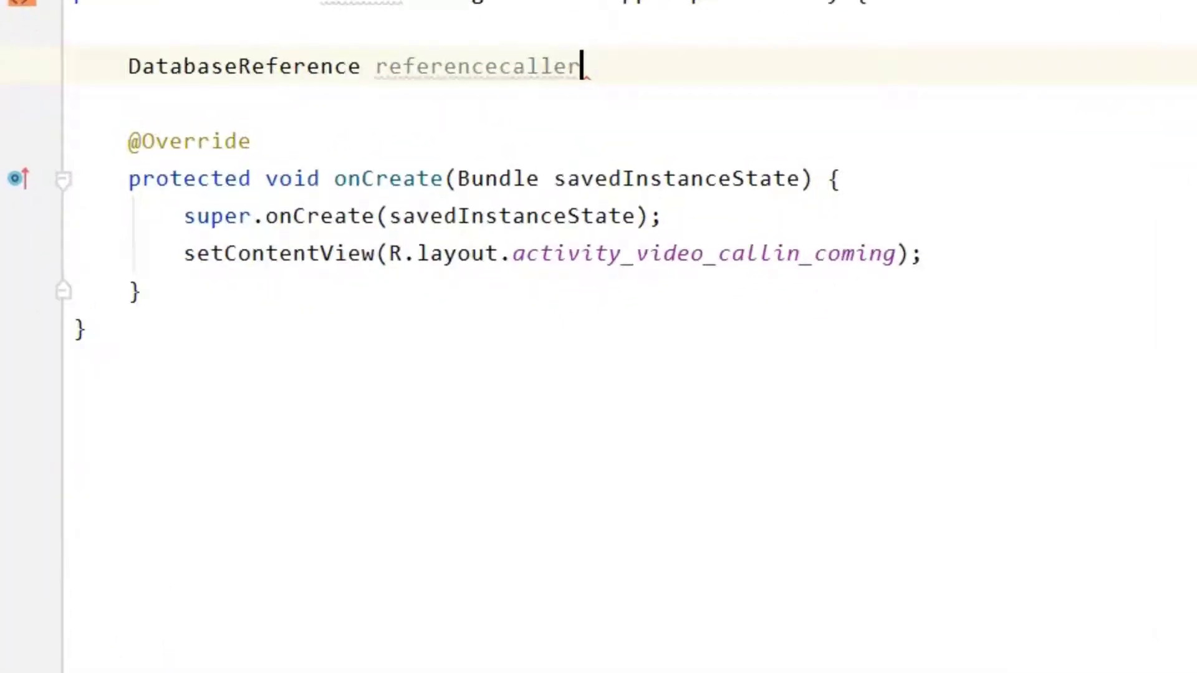
{"action": "type", "text": ";"}
{"action": "key", "text": "Return"}
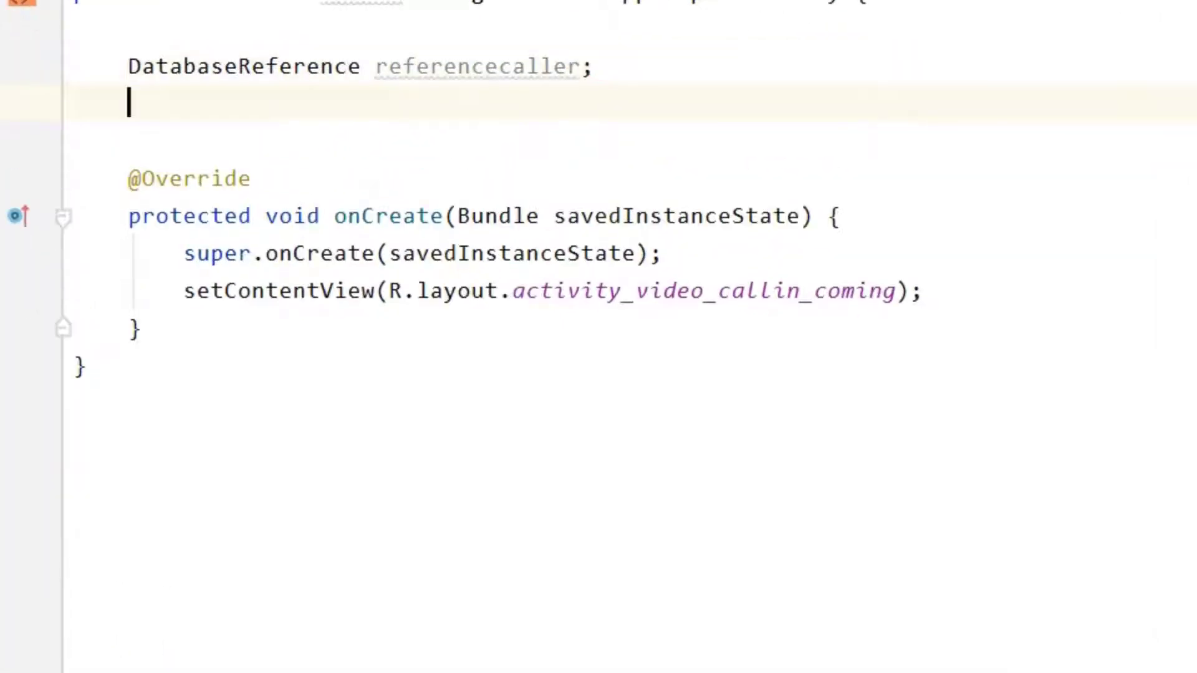
{"action": "type", "text": "Fir"}
Step: Declare a FirebaseDatabase field initialised with getInstance()
{"action": "key", "text": "Down"}
{"action": "key", "text": "Down"}
{"action": "key", "text": "Down"}
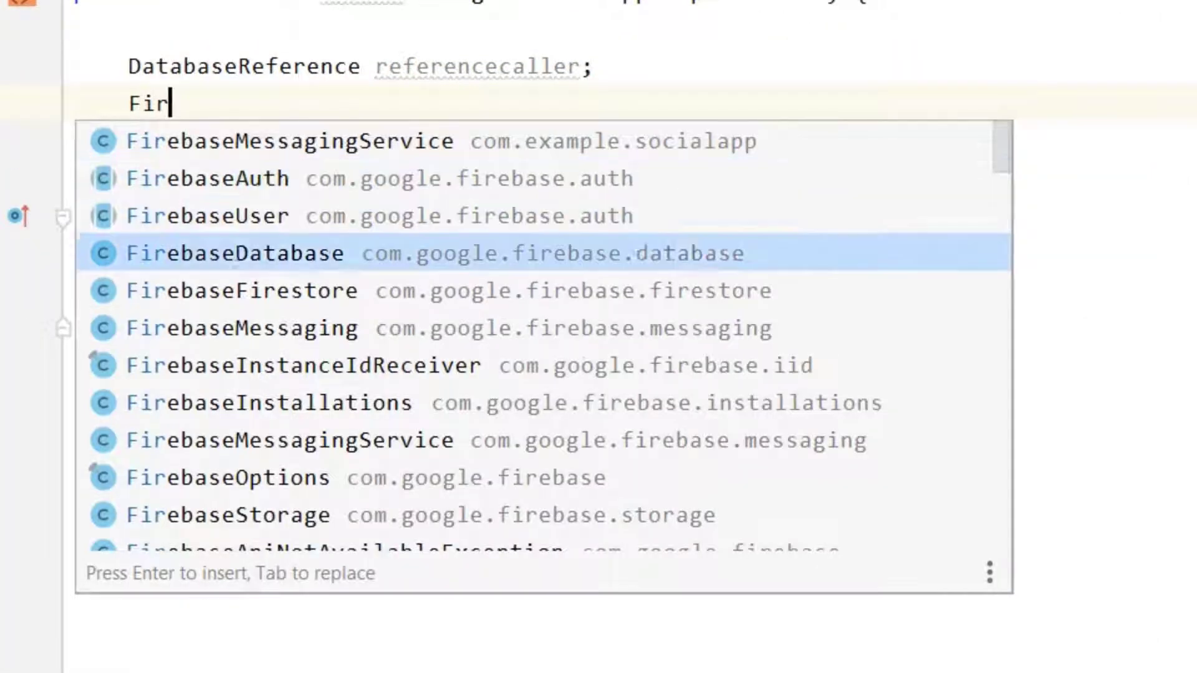
{"action": "key", "text": "Return"}
{"action": "type", "text": "database = "}
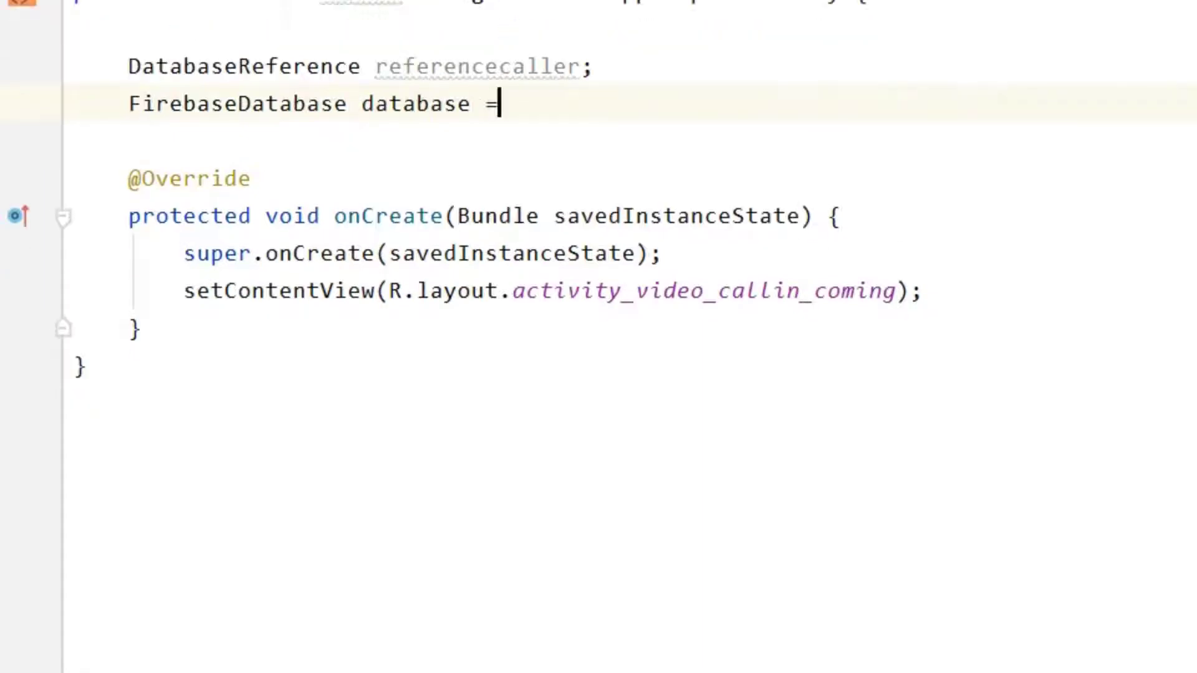
{"action": "type", "text": "Fir"}
{"action": "key", "text": "Return"}
{"action": "type", "text": "."}
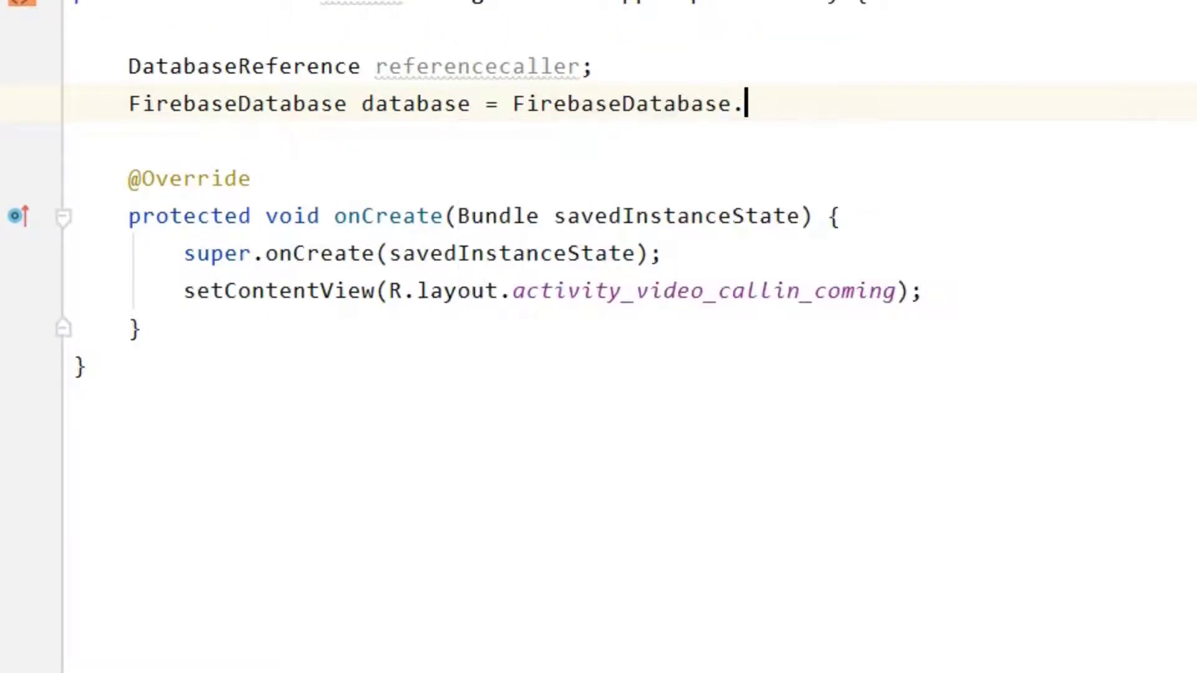
{"action": "type", "text": "getInstance();"}
{"action": "key", "text": "Return"}
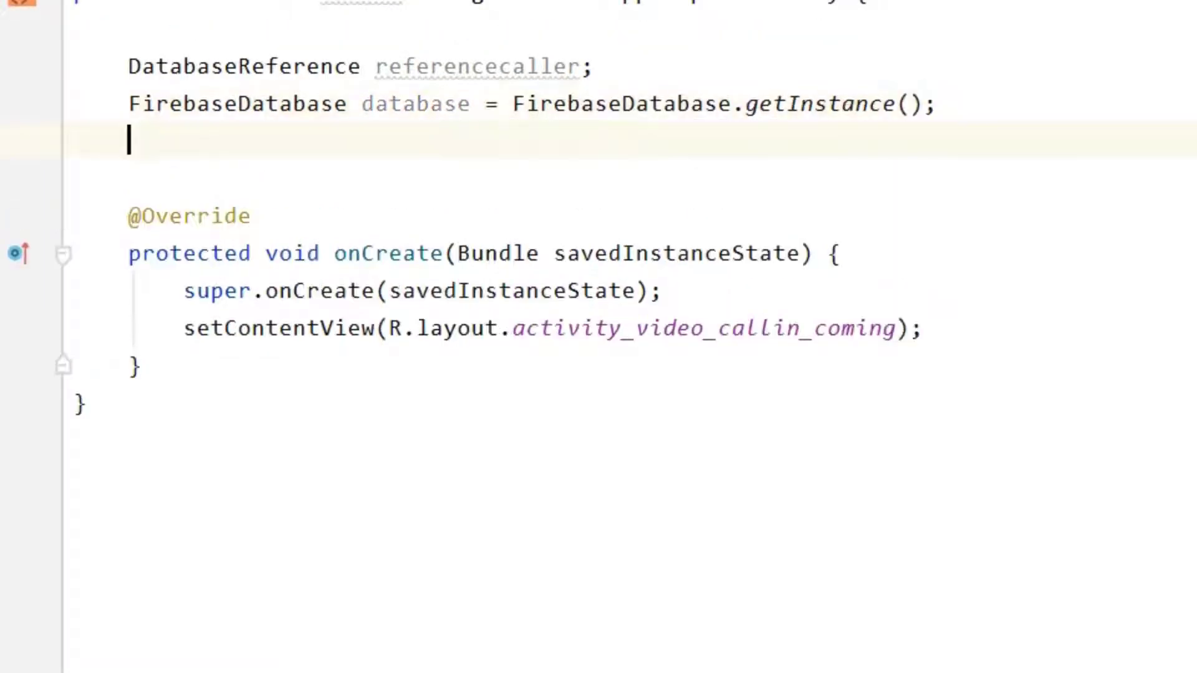
{"action": "type", "text": "Str"}
Step: Declare String fields sender_url, sender_prof and sender_name
{"action": "key", "text": "Return"}
{"action": "type", "text": "sender_"}
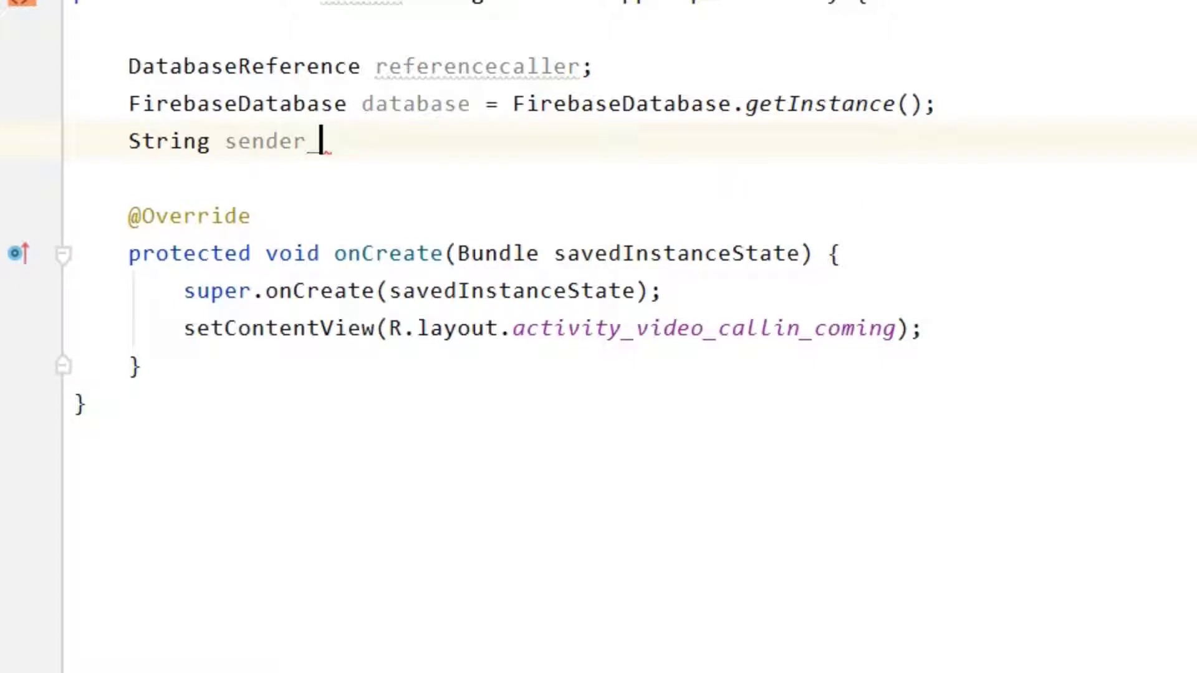
{"action": "type", "text": "url,sender_p"}
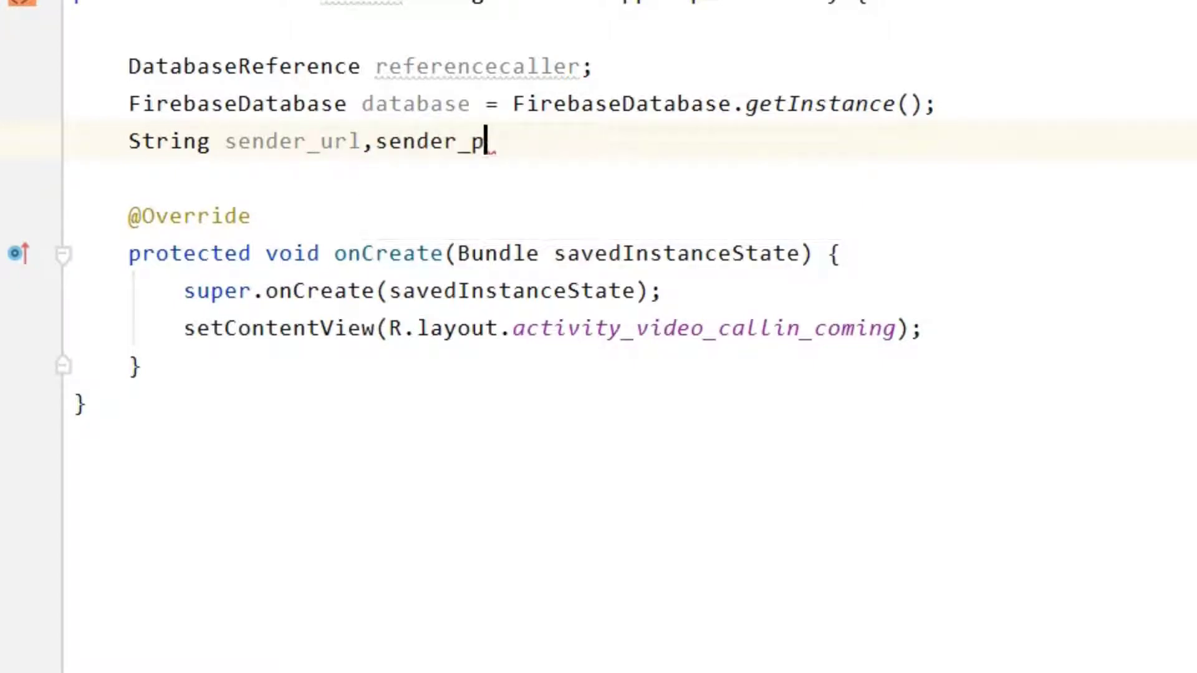
{"action": "type", "text": "rof,Sender"}
{"action": "key", "text": "BackSpace"}
{"action": "key", "text": "BackSpace"}
{"action": "key", "text": "BackSpace"}
{"action": "key", "text": "BackSpace"}
{"action": "key", "text": "BackSpace"}
{"action": "type", "text": "sender_"}
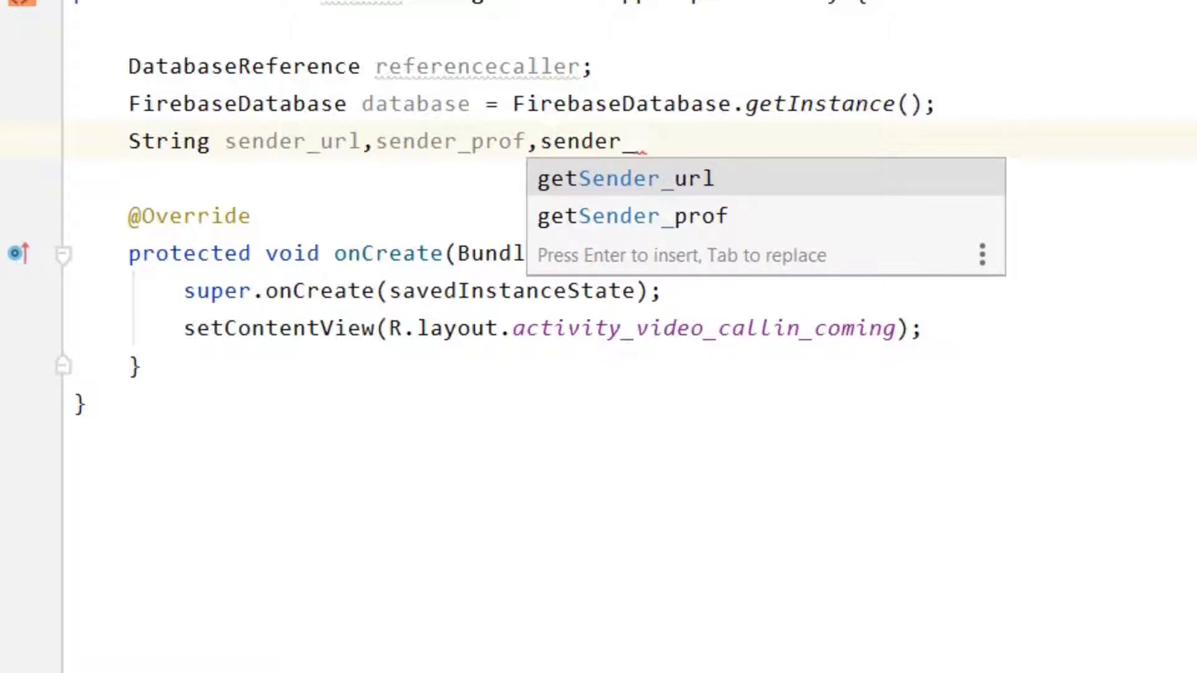
{"action": "type", "text": "name"}
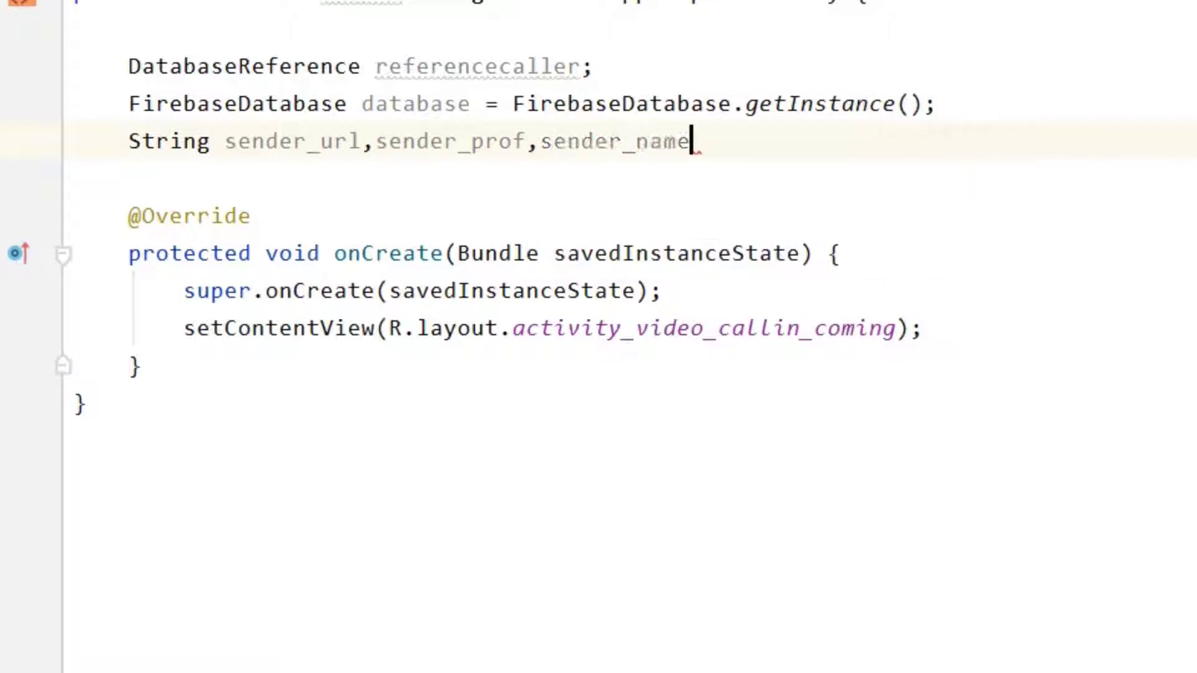
{"action": "type", "text": ","}
{"action": "key", "text": "BackSpace"}
{"action": "type", "text": ";"}
{"action": "key", "text": "Return"}
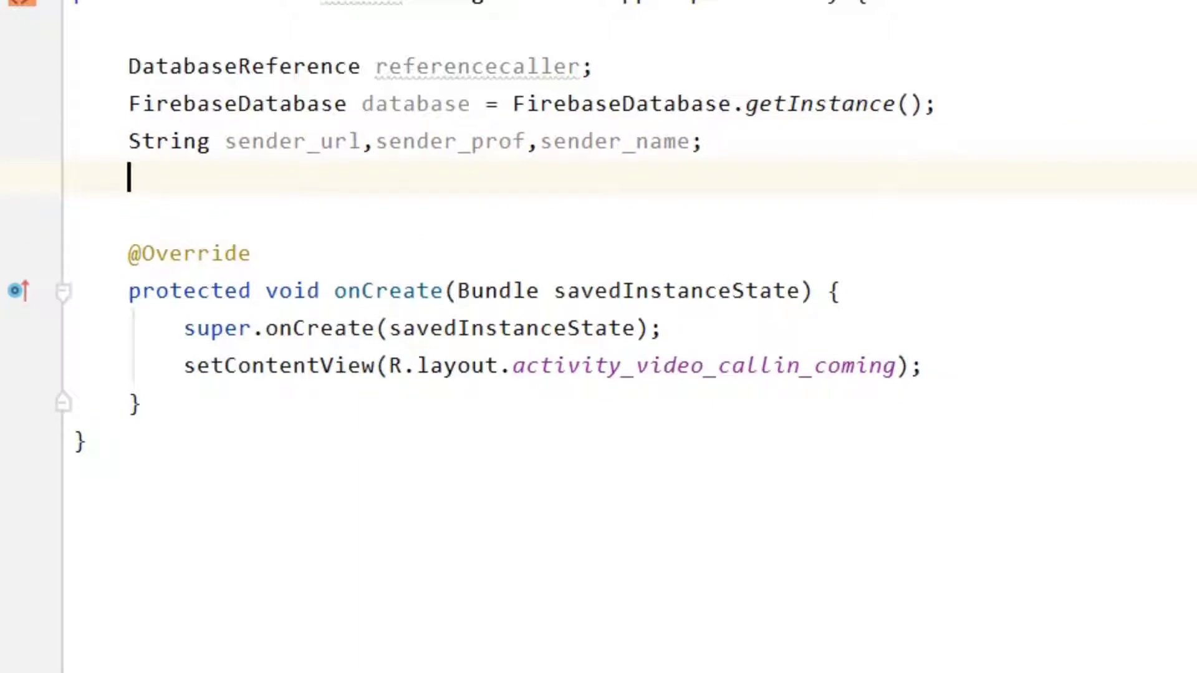
Step: Create a new Java class VcModel from the project tree and begin a String field inside it
{"action": "right_click", "coordinate": [136, 166]}
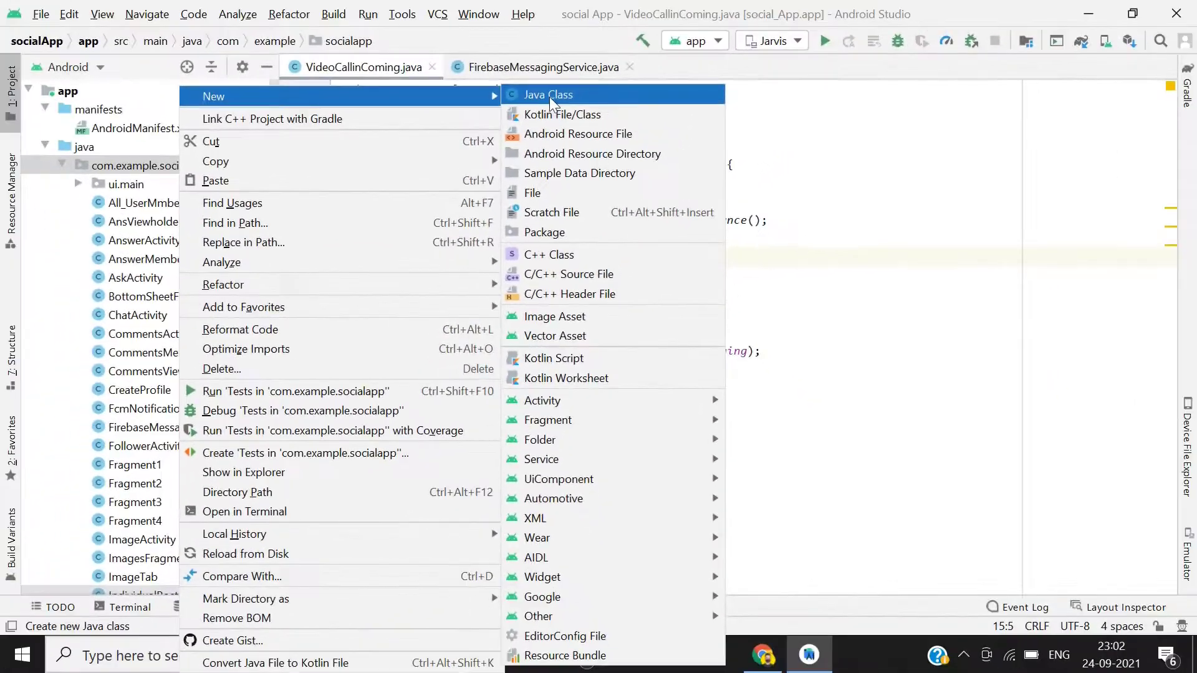
{"action": "left_click", "coordinate": [550, 97]}
{"action": "type", "text": "VcModel"}
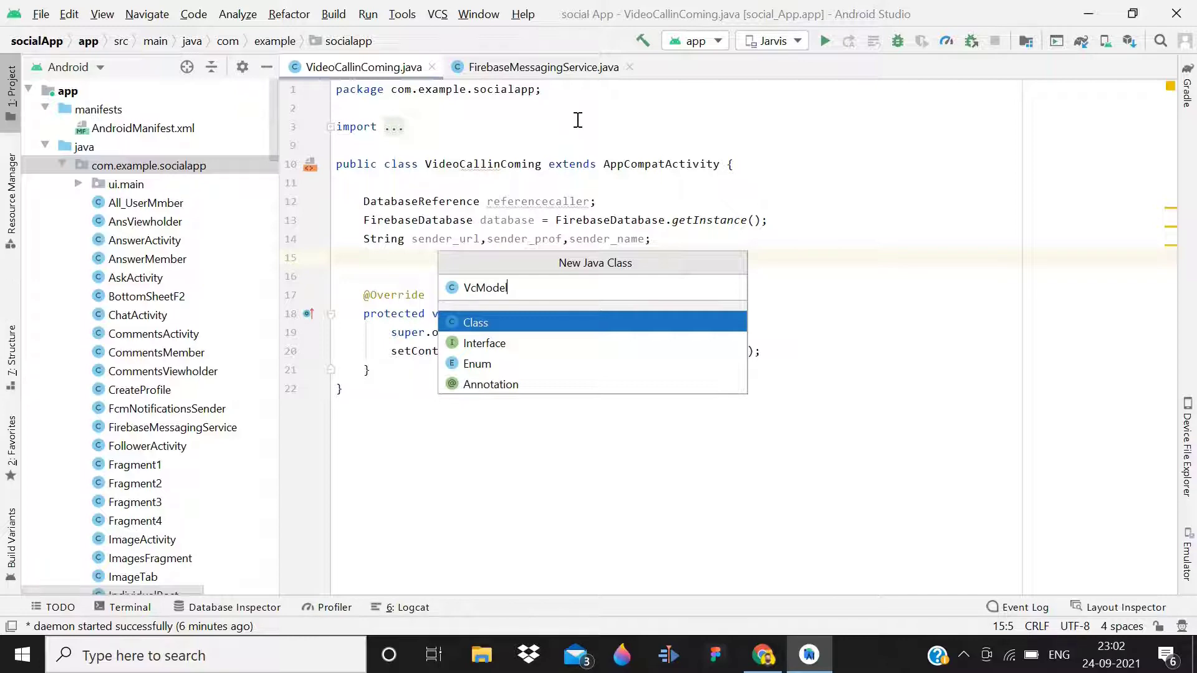
{"action": "key", "text": "Return"}
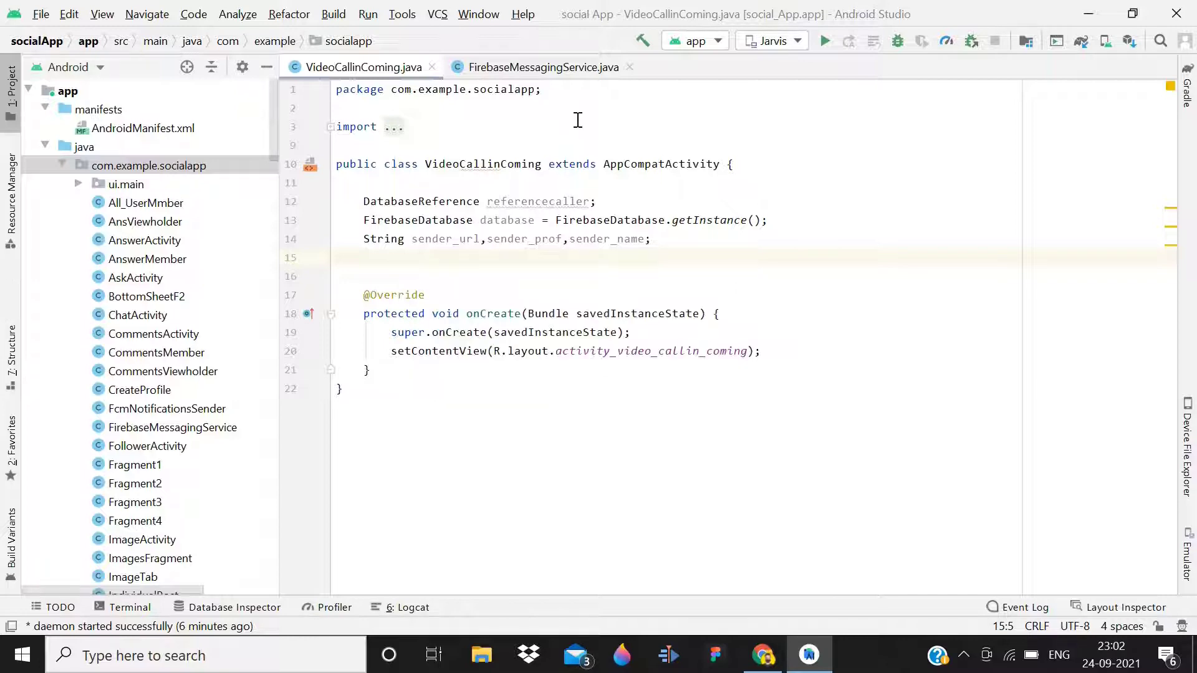
{"action": "left_click", "coordinate": [479, 126]}
{"action": "key", "text": "Return"}
{"action": "type", "text": "String "}
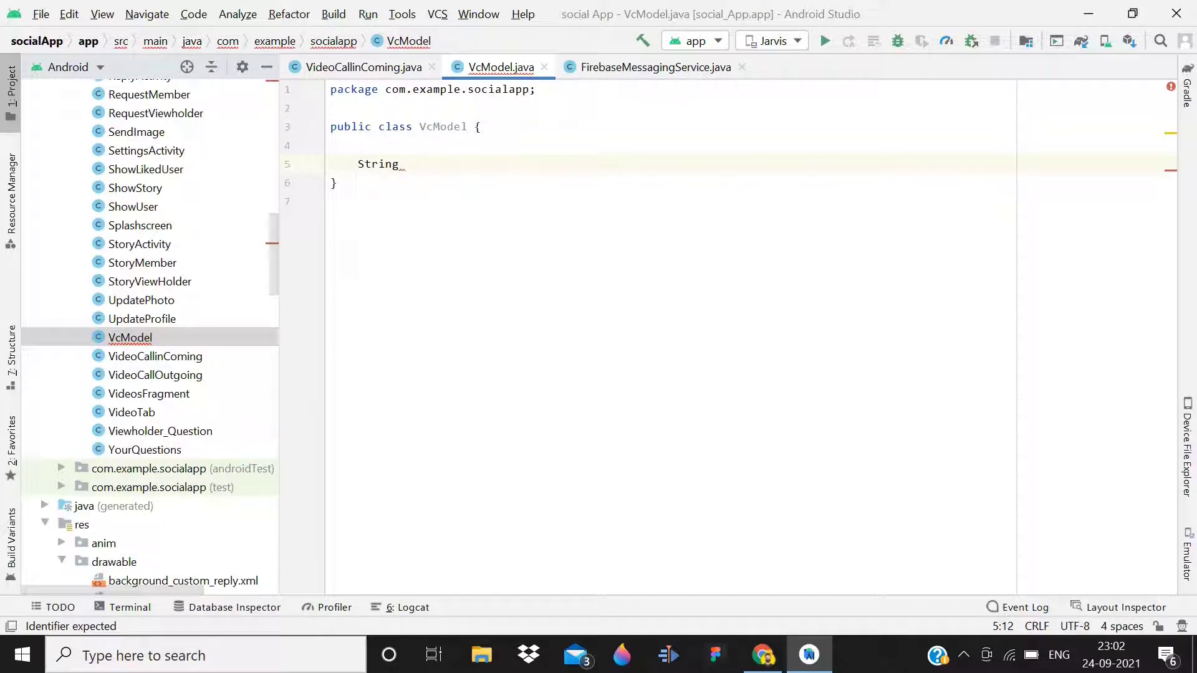
{"action": "type", "text": "key"}
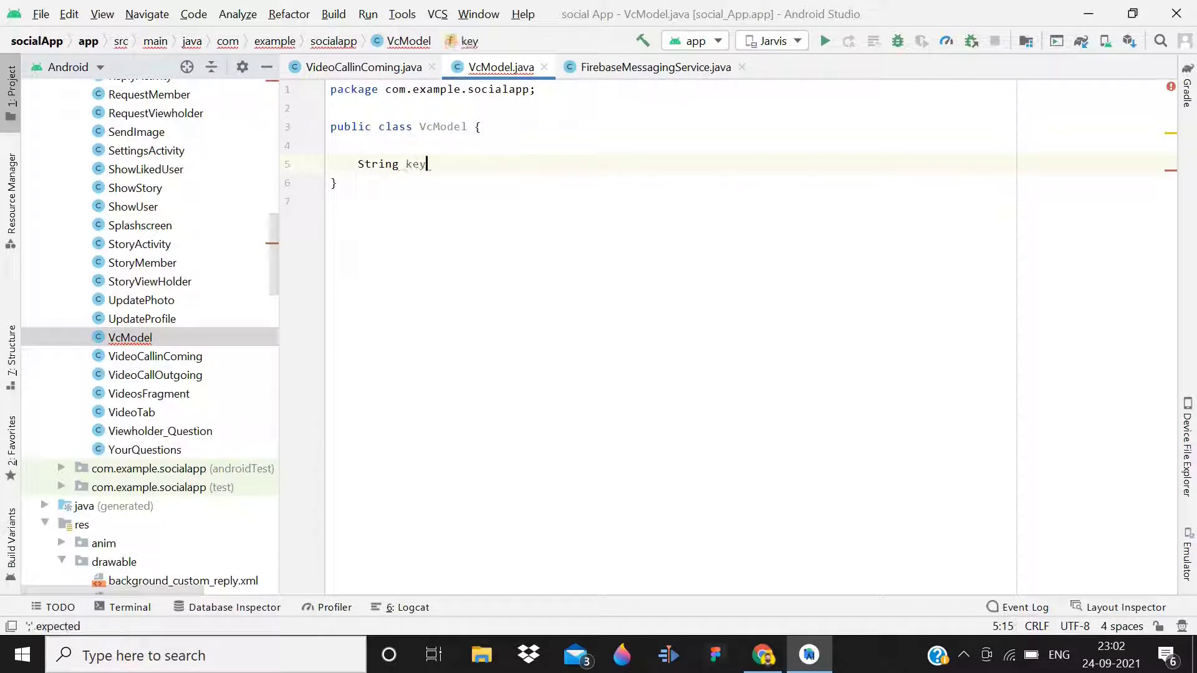
{"action": "type", "text": ",response;"}
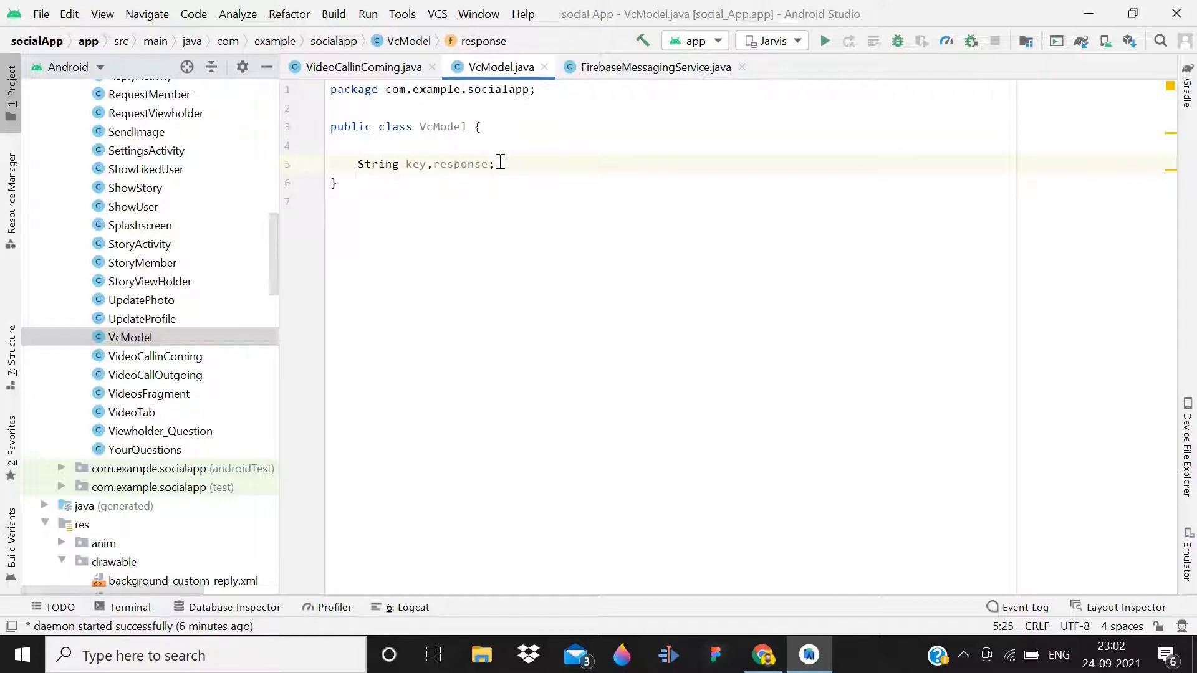
Step: Generate getters and setters for the key and response String fields via Alt+Insert
{"action": "left_click_drag", "start_coordinate": [497, 164], "coordinate": [350, 164]}
{"action": "left_click", "coordinate": [349, 164]}
{"action": "left_click_drag", "start_coordinate": [496, 164], "coordinate": [352, 165]}
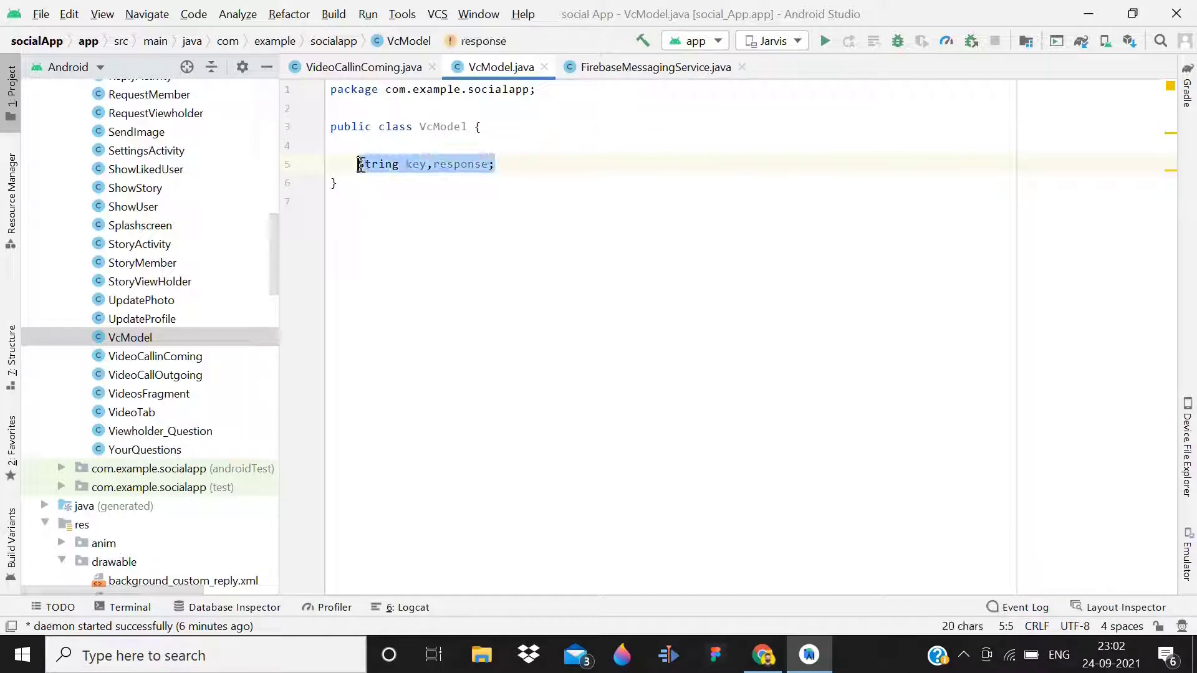
{"action": "key", "text": "alt+Insert"}
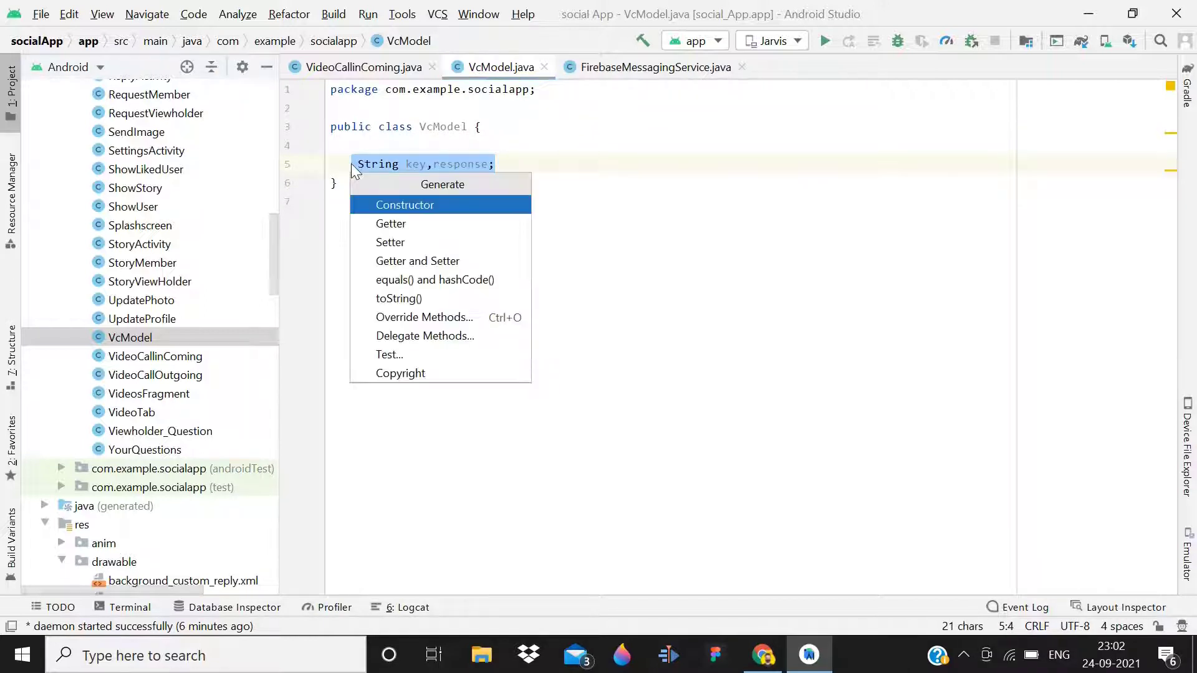
{"action": "key", "text": "Down"}
{"action": "key", "text": "Down"}
{"action": "key", "text": "Down"}
{"action": "key", "text": "Return"}
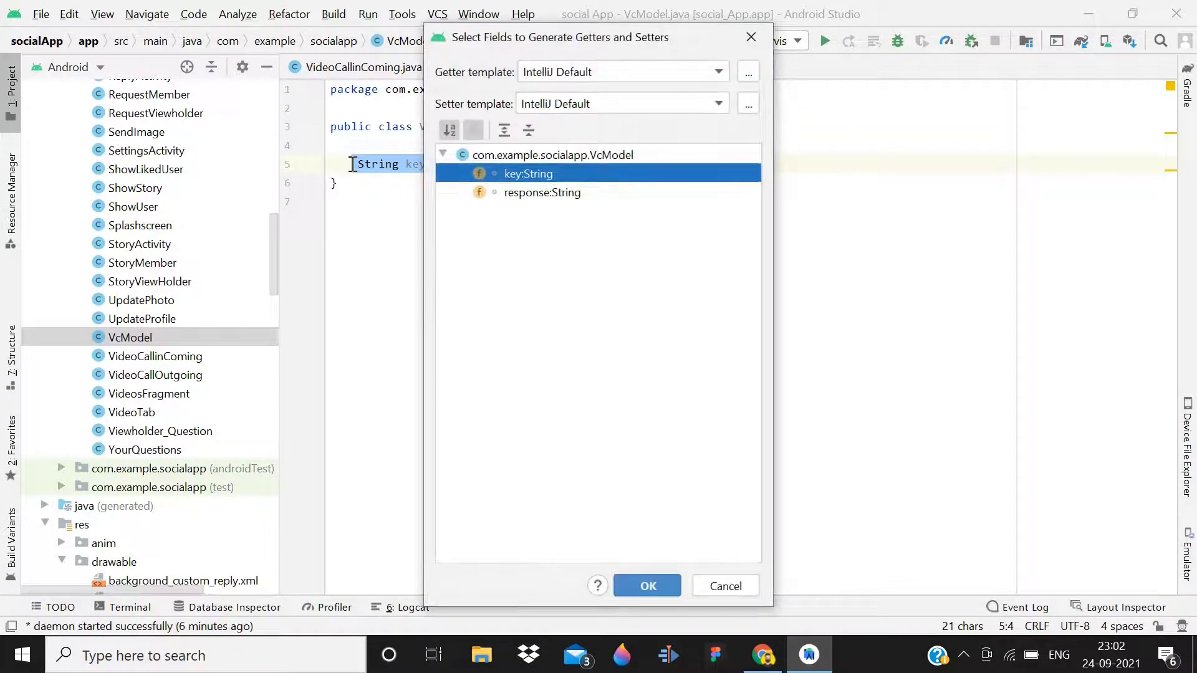
{"action": "key", "text": "ctrl+a"}
{"action": "key", "text": "Return"}
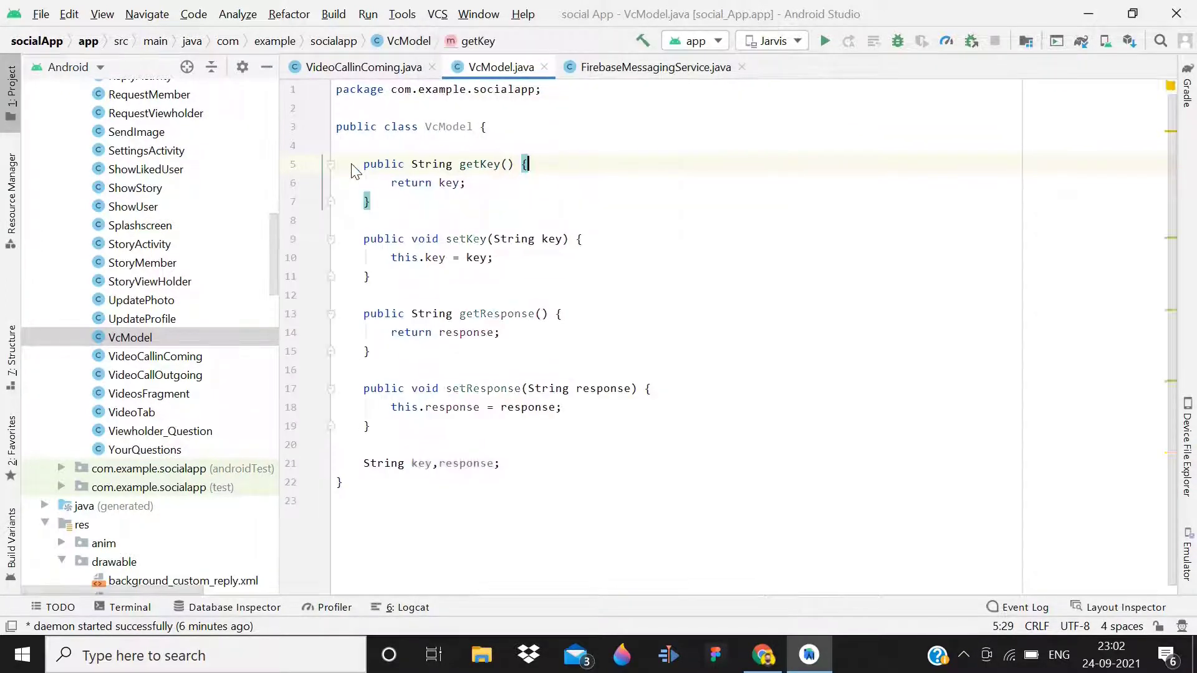
Step: Move the field declaration to the top of VcModel and add an empty public VcModel() constructor
{"action": "left_click_drag", "start_coordinate": [363, 463], "coordinate": [505, 463]}
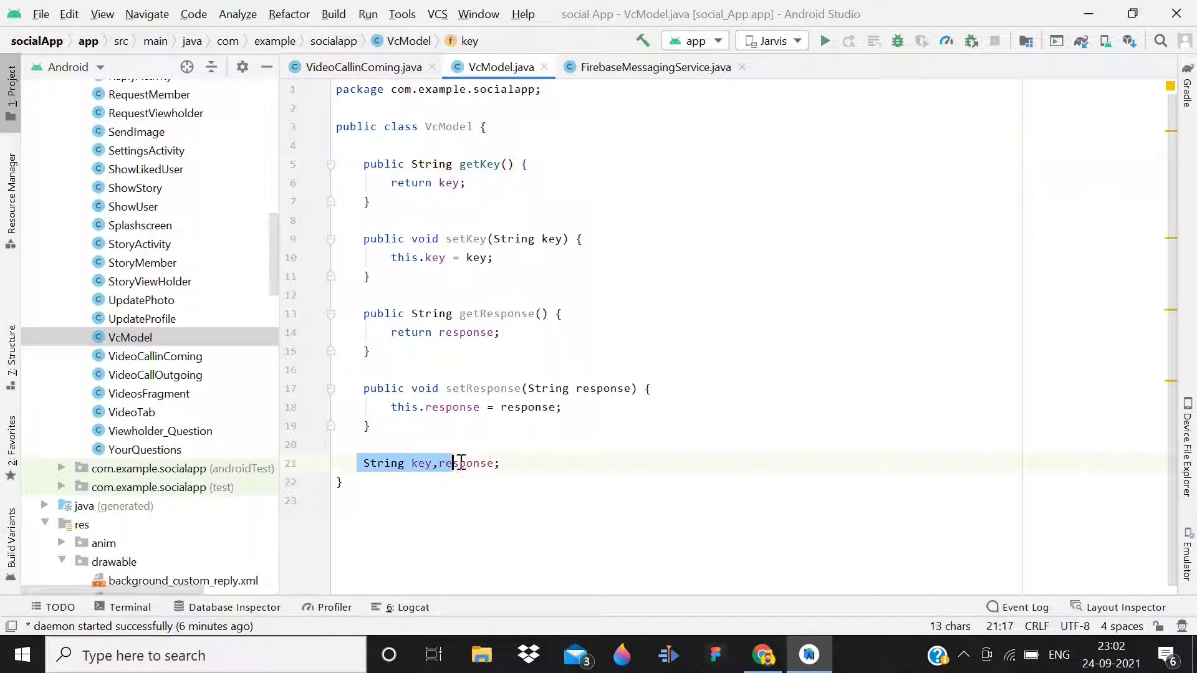
{"action": "key", "text": "ctrl+x"}
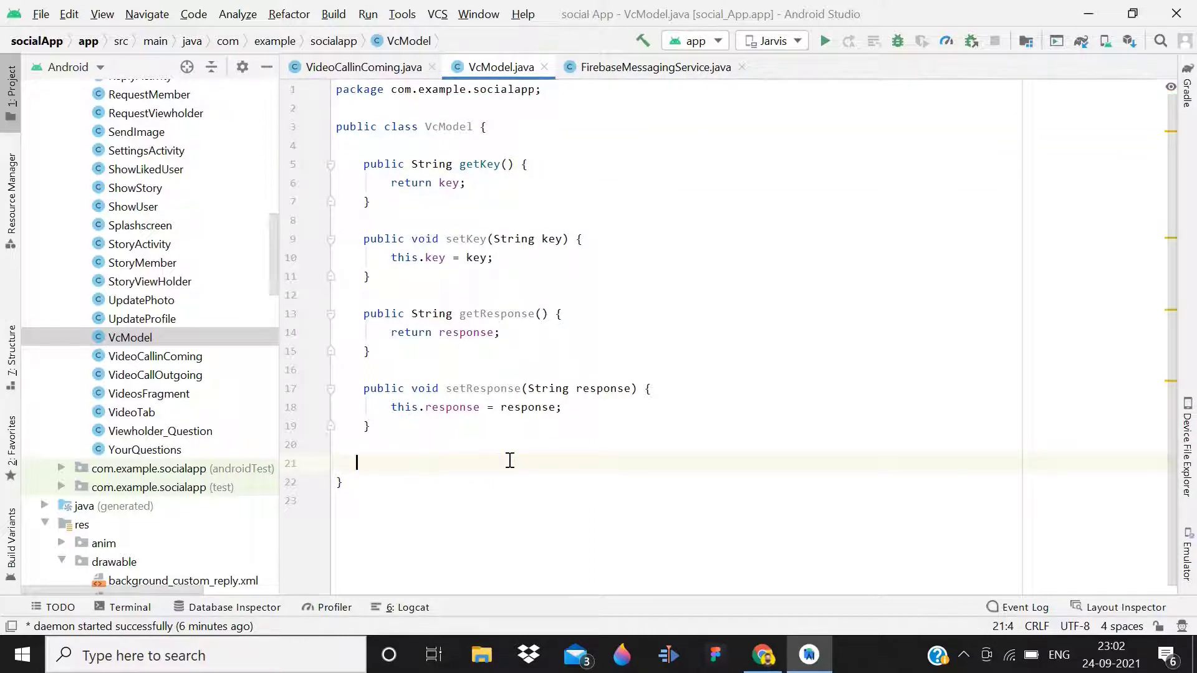
{"action": "key", "text": "ctrl+Home"}
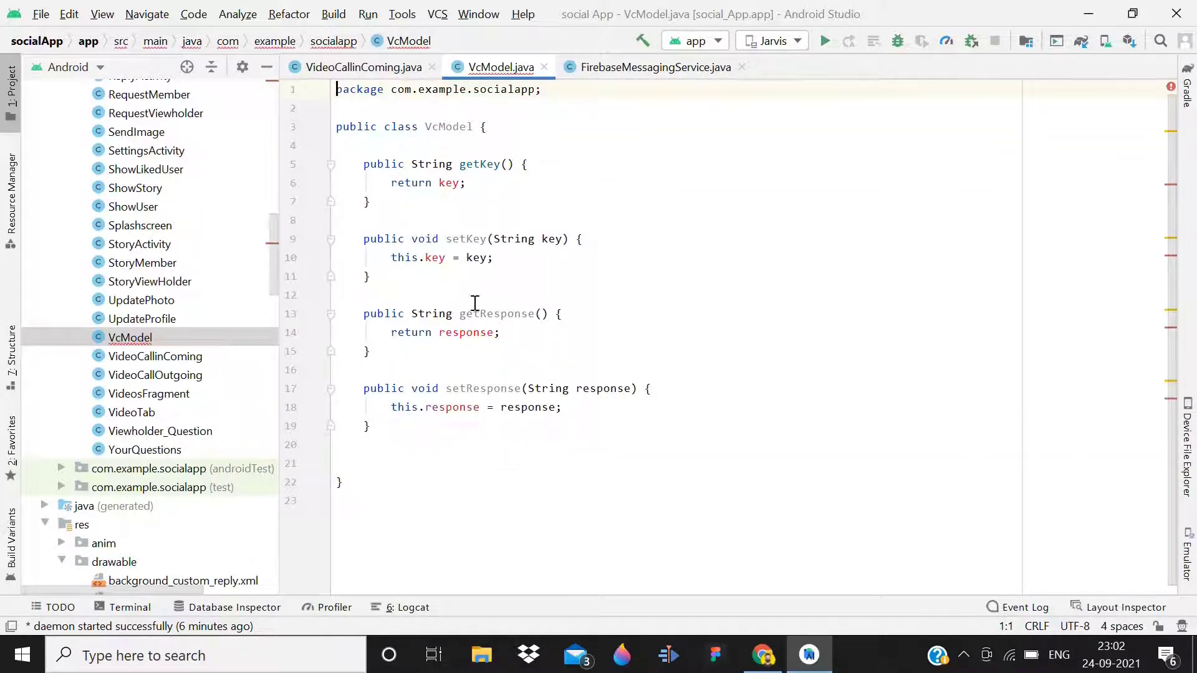
{"action": "left_click", "coordinate": [506, 145]}
{"action": "key", "text": "Return"}
{"action": "key", "text": "Return"}
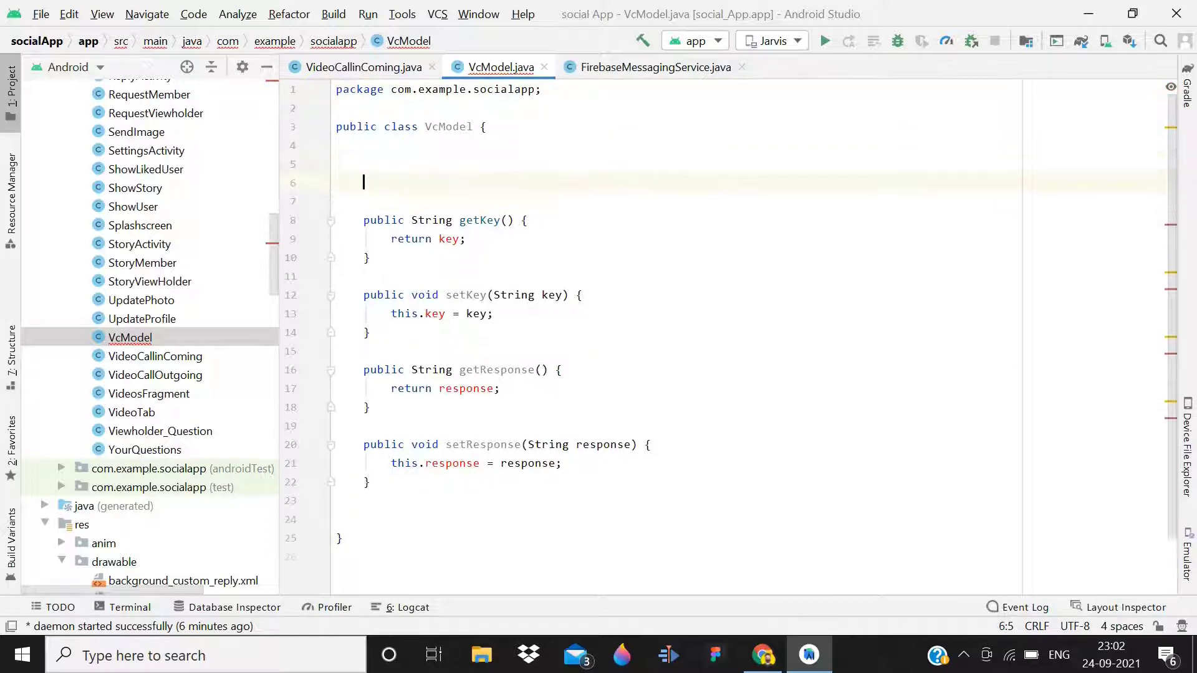
{"action": "key", "text": "Return"}
{"action": "type", "text": "String key,response;"}
{"action": "key", "text": "Return"}
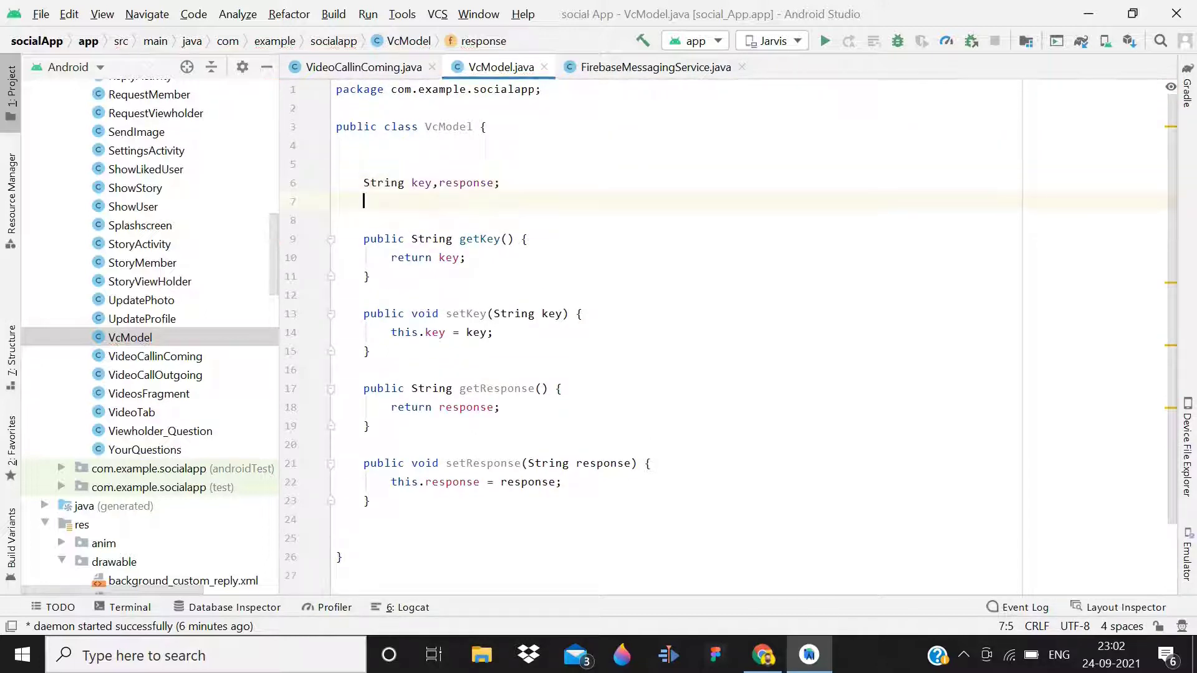
{"action": "key", "text": "Return"}
{"action": "type", "text": "public VcModel("}
{"action": "key", "text": "Right"}
{"action": "type", "text": "{"}
{"action": "key", "text": "Return"}
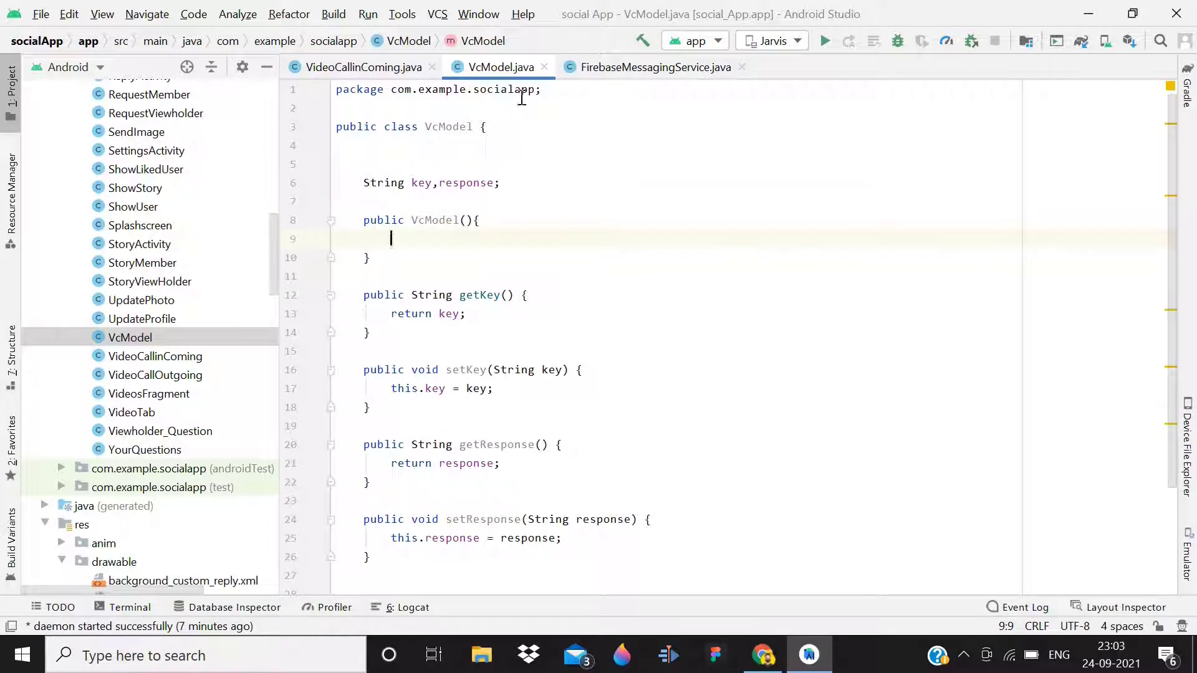
Step: Declare 'VcModel model;' in VideoCallinComing and initialise it with new VcModel() in onCreate
{"action": "left_click", "coordinate": [384, 66]}
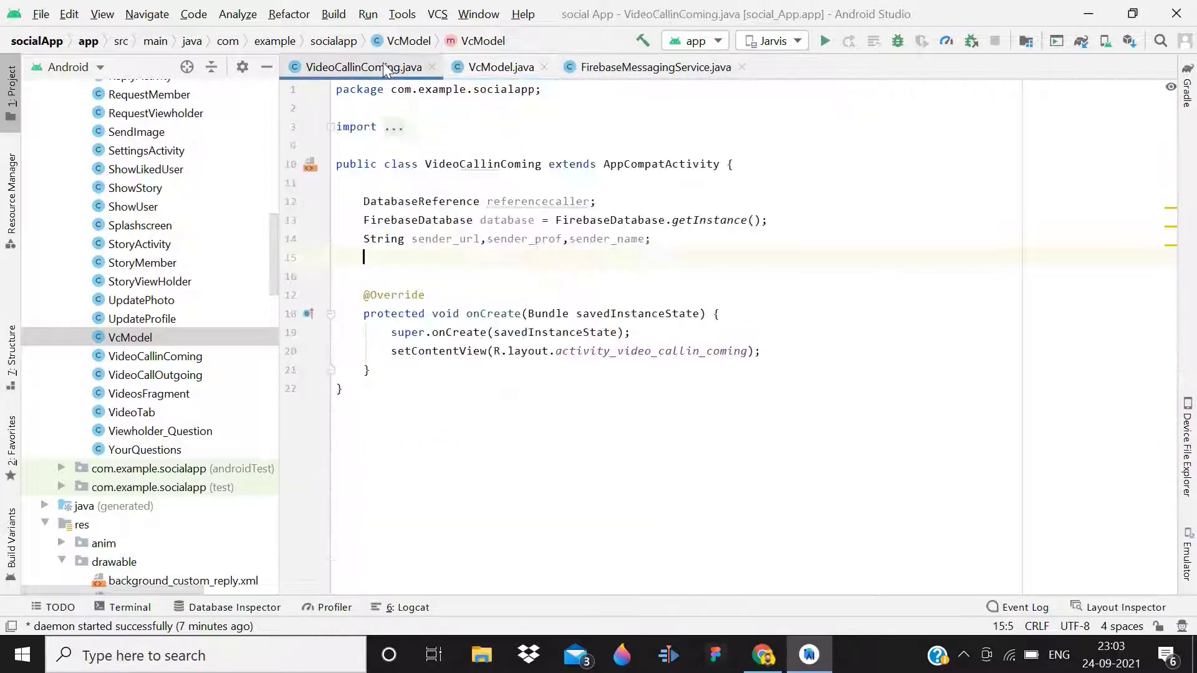
{"action": "type", "text": "V"}
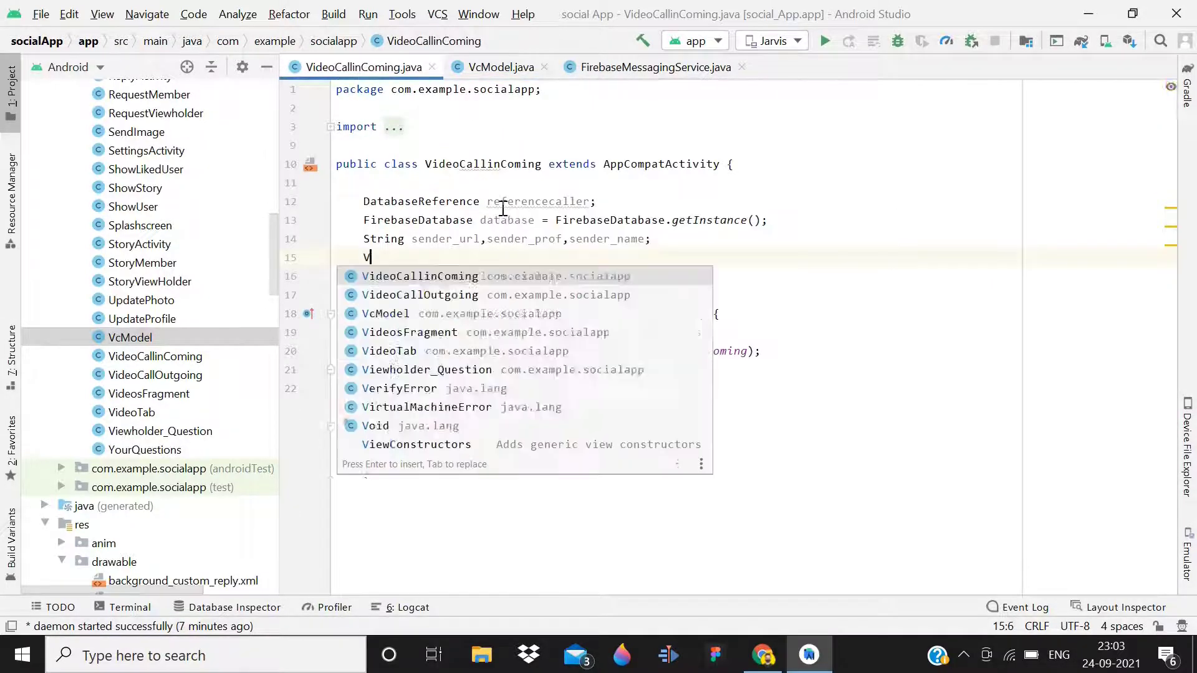
{"action": "type", "text": "c"}
{"action": "key", "text": "Return"}
{"action": "type", "text": "m"}
{"action": "key", "text": "Return"}
{"action": "type", "text": ";"}
{"action": "key", "text": "Down"}
{"action": "key", "text": "Down"}
{"action": "key", "text": "Down"}
{"action": "key", "text": "End"}
{"action": "key", "text": "Left"}
{"action": "key", "text": "Return"}
{"action": "key", "text": "Return"}
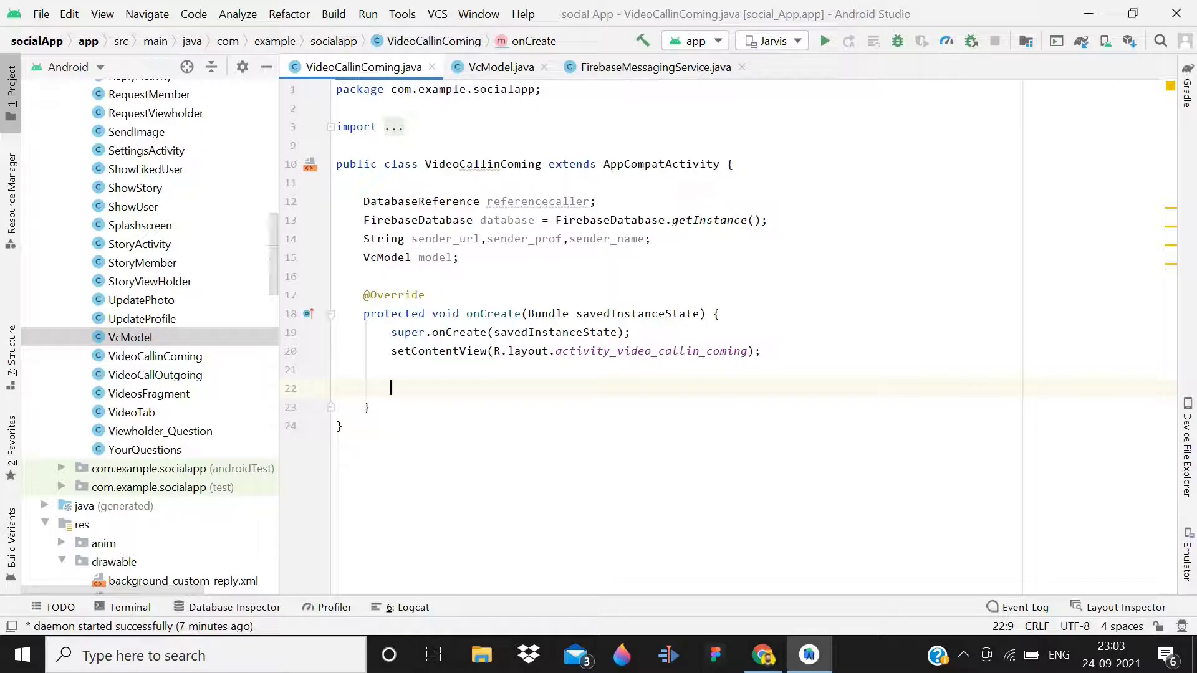
{"action": "type", "text": "model = new Vc"}
{"action": "key", "text": "Return"}
{"action": "type", "text": "();"}
{"action": "key", "text": "Return"}
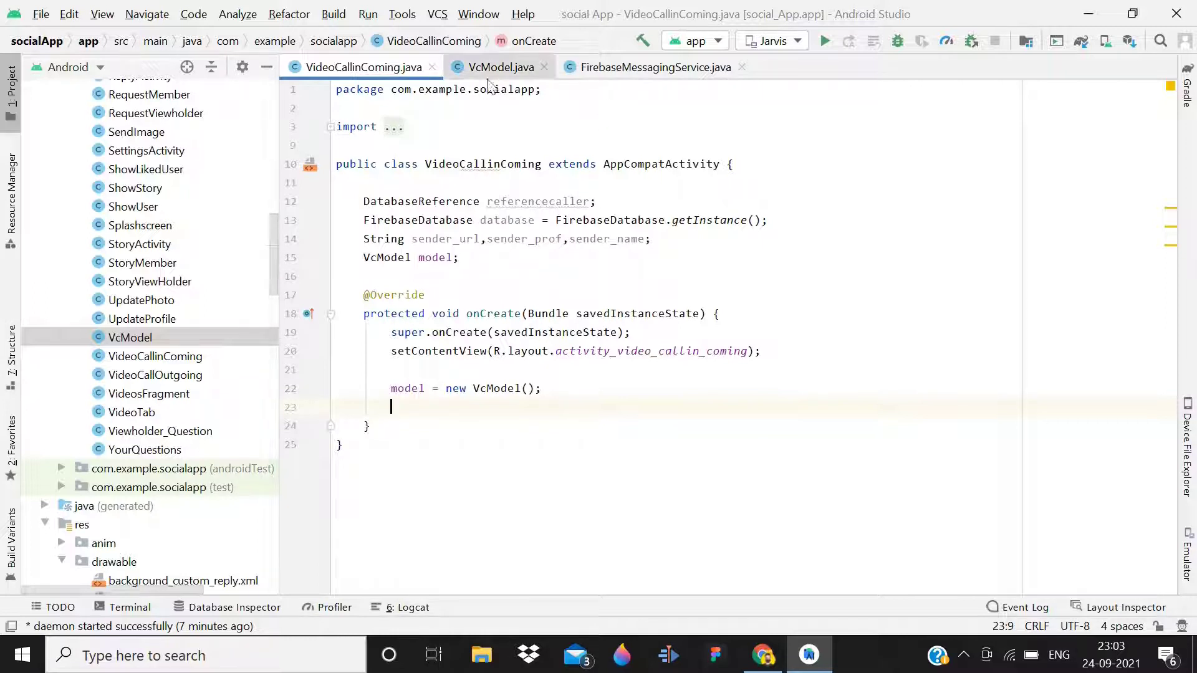
Step: Copy the All Users reference and addValueEventListener block from VideoCallOutgoing into VideoCallinComing's onCreate
{"action": "double_click", "coordinate": [155, 375]}
{"action": "left_click", "coordinate": [634, 407]}
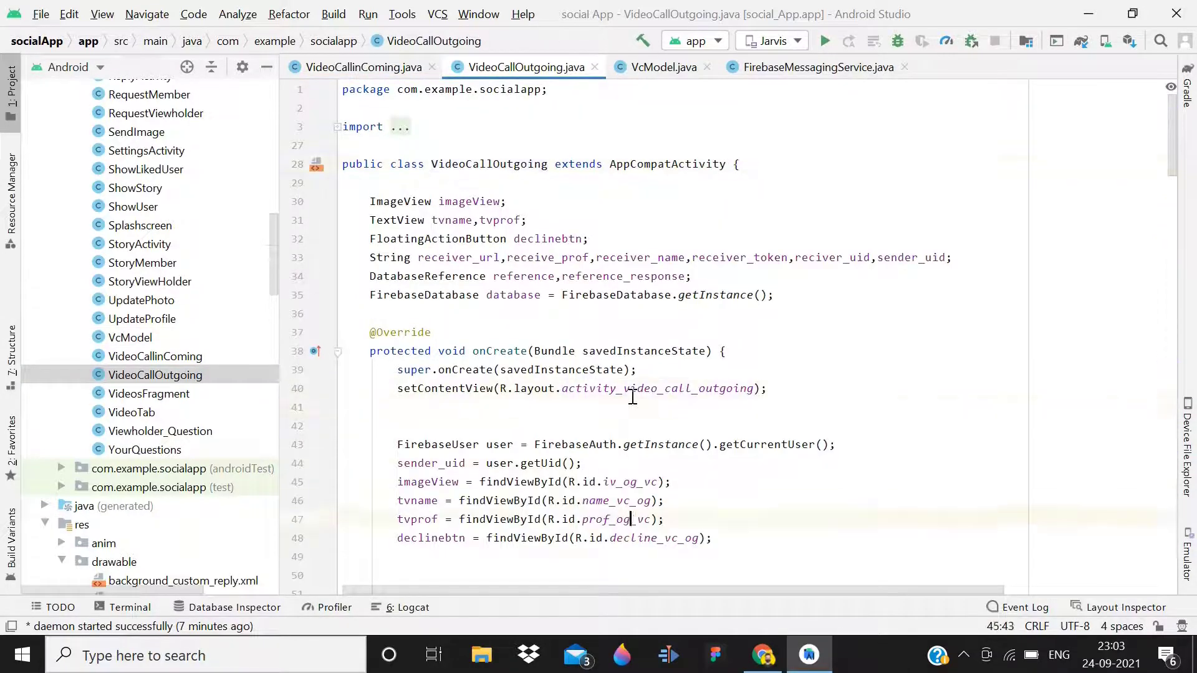
{"action": "scroll", "coordinate": [634, 399], "scroll_direction": "down", "scroll_amount": 5}
{"action": "scroll", "coordinate": [702, 374], "scroll_direction": "down", "scroll_amount": 5}
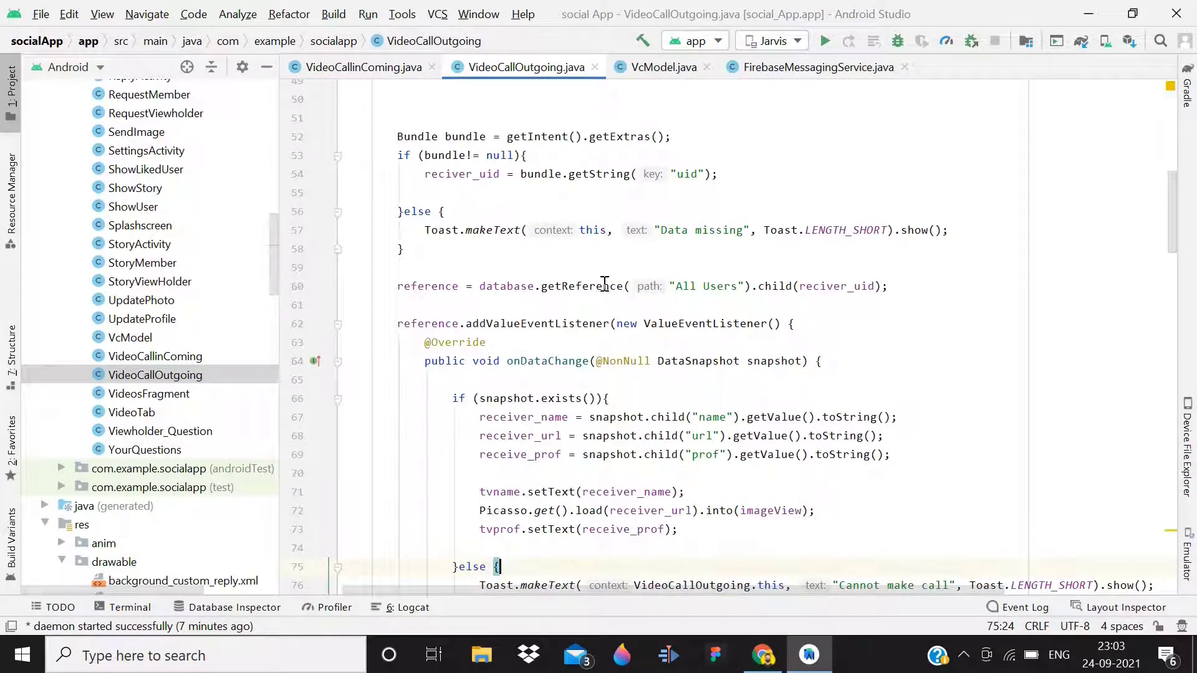
{"action": "mouse_move", "coordinate": [393, 286]}
{"action": "left_mouse_down"}
{"action": "mouse_move", "coordinate": [773, 530]}
{"action": "mouse_move", "coordinate": [760, 510]}
{"action": "left_mouse_up"}
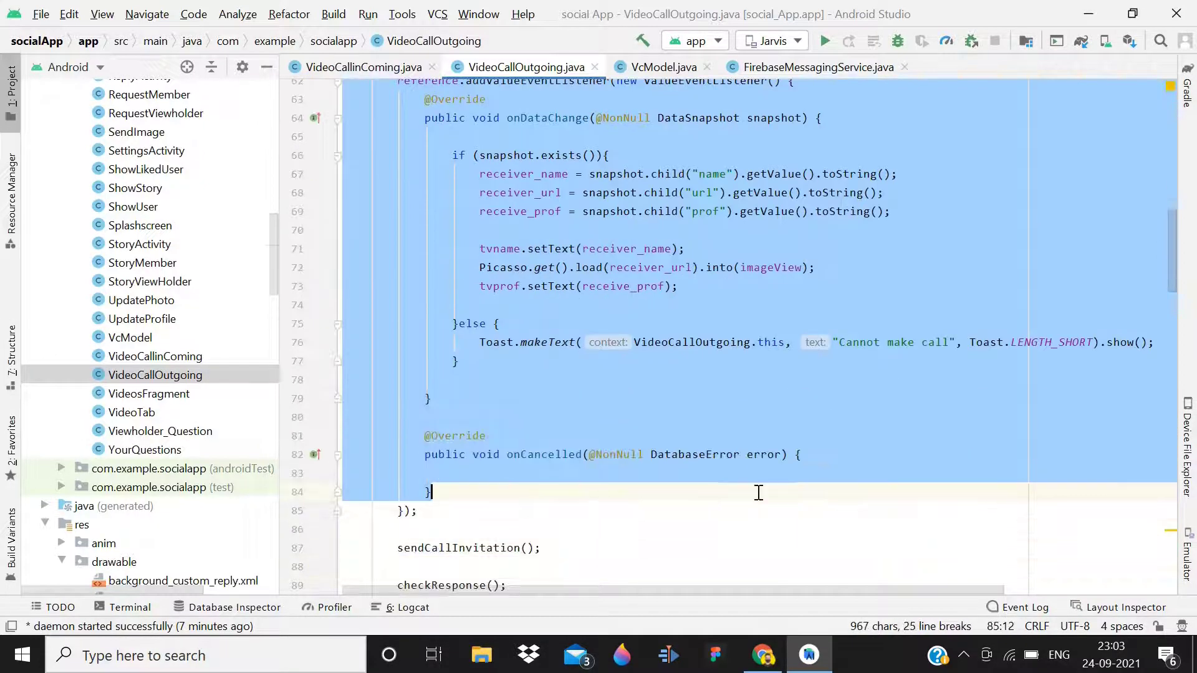
{"action": "left_click", "coordinate": [653, 287]}
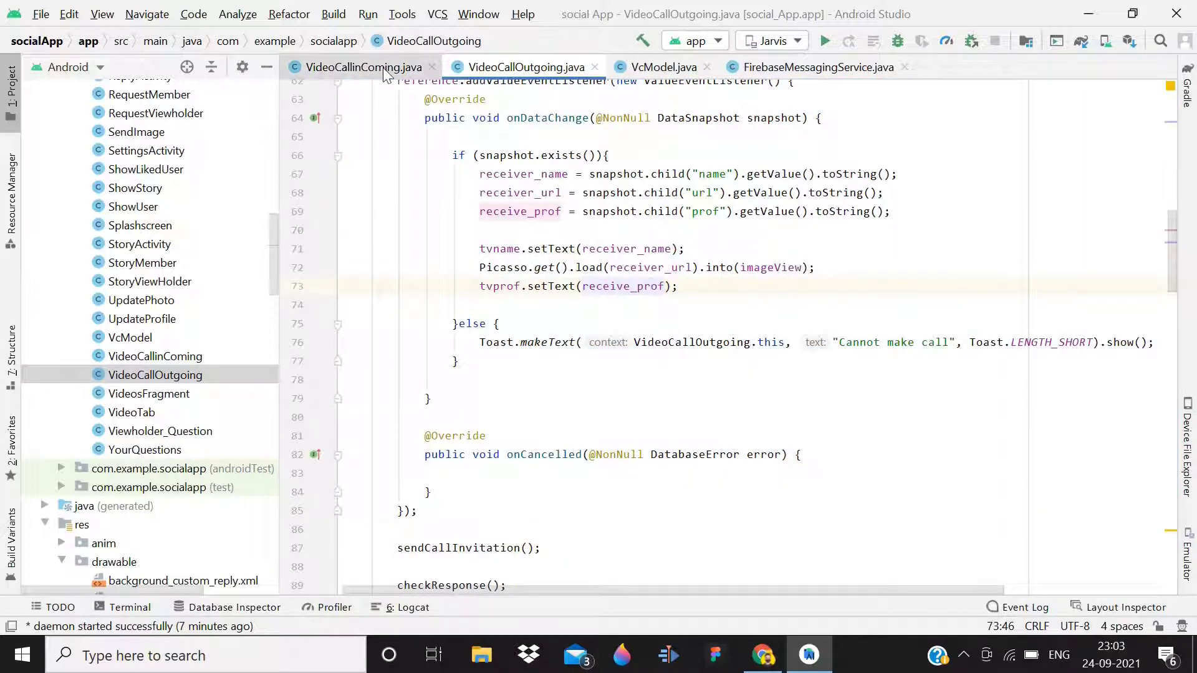
{"action": "left_click", "coordinate": [364, 67]}
{"action": "key", "text": "ctrl+v"}
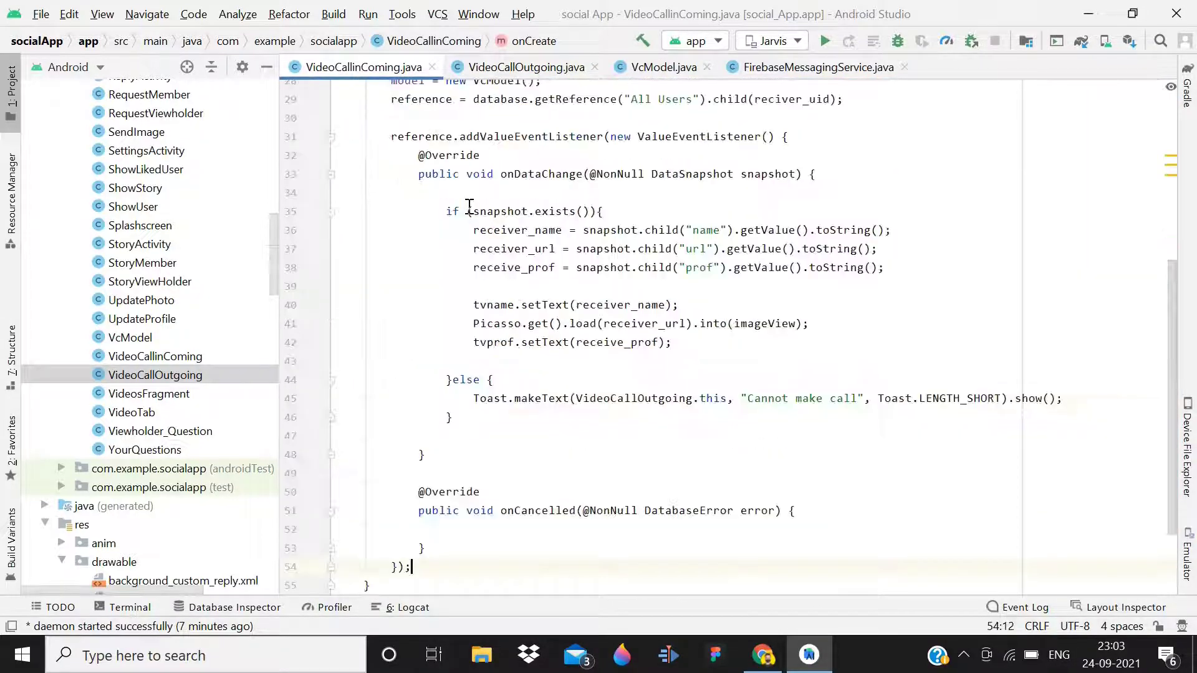
{"action": "scroll", "coordinate": [426, 101], "scroll_direction": "up", "scroll_amount": 5}
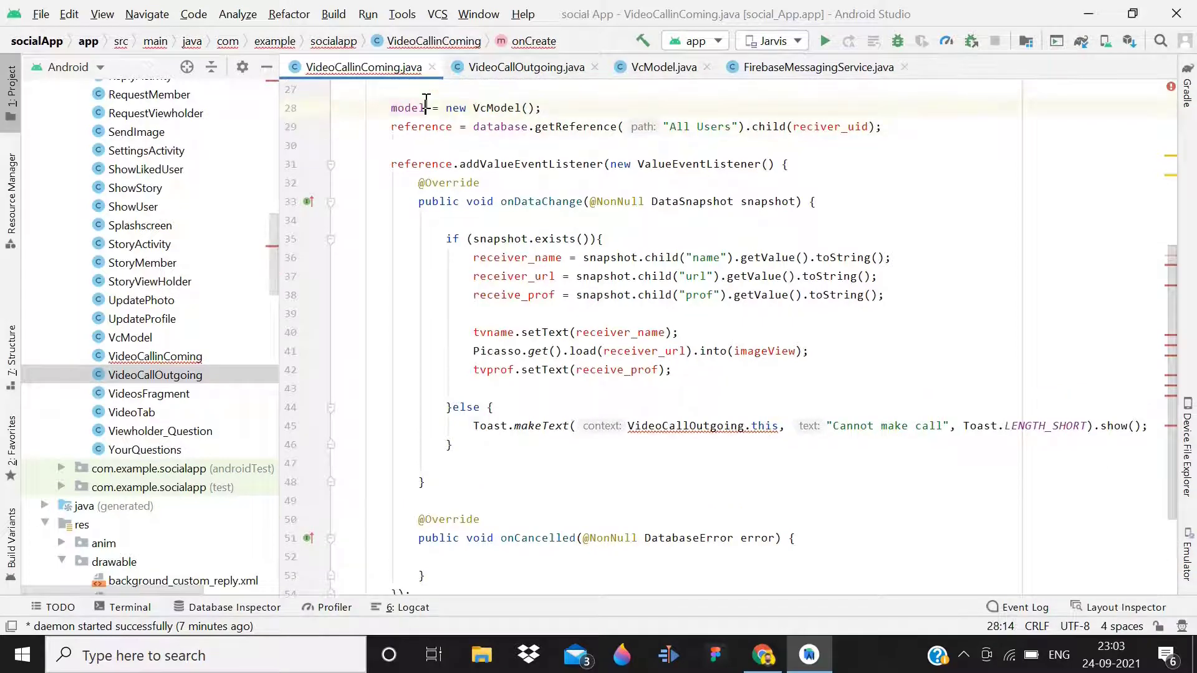
{"action": "scroll", "coordinate": [426, 101], "scroll_direction": "up", "scroll_amount": 3}
Step: Rename the pasted reference to referencecaller and add a blank line after setContentView
{"action": "left_click", "coordinate": [426, 108]}
{"action": "double_click", "coordinate": [424, 298]}
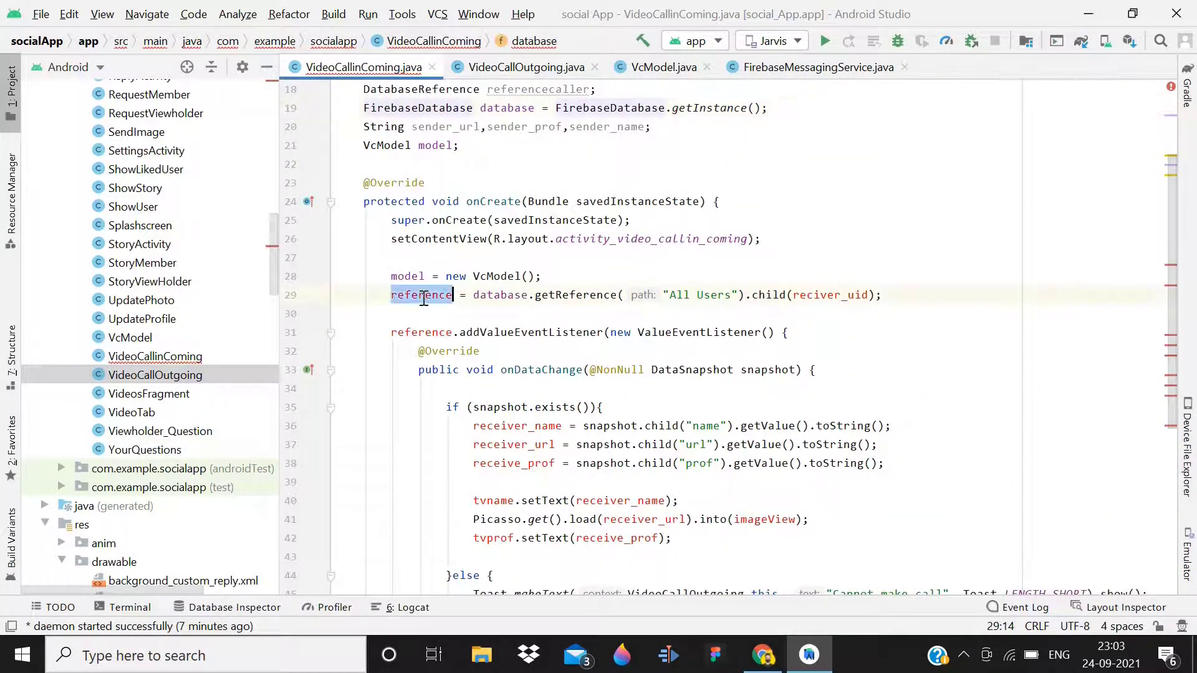
{"action": "type", "text": "re"}
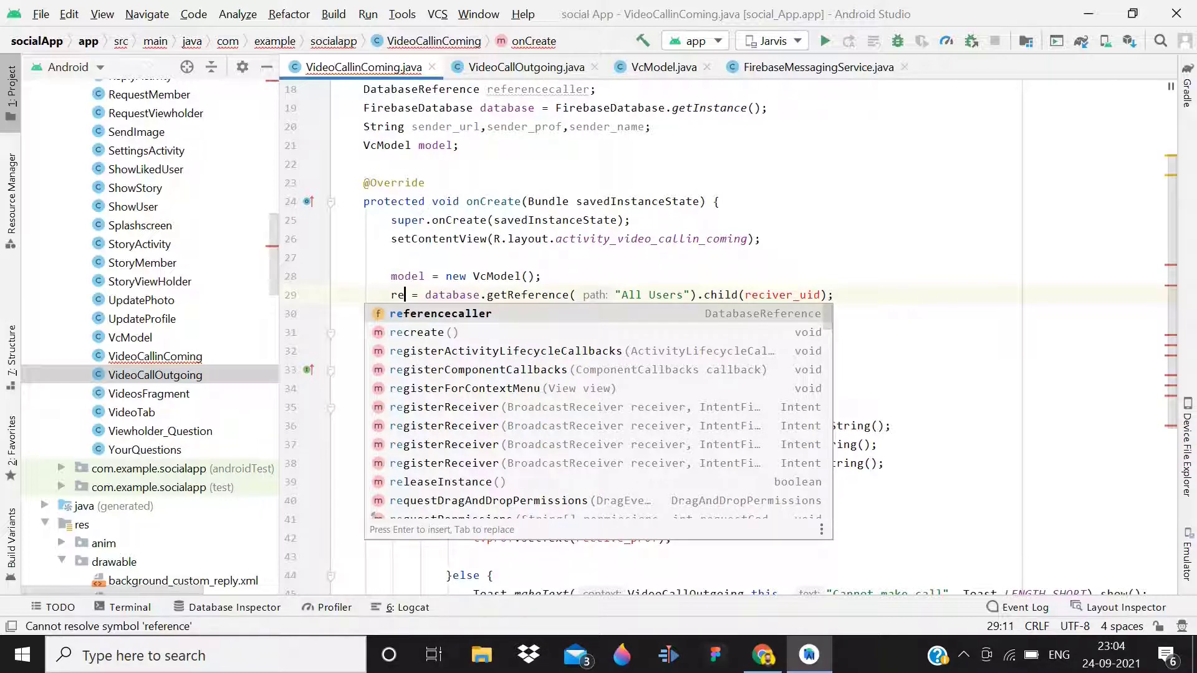
{"action": "key", "text": "Return"}
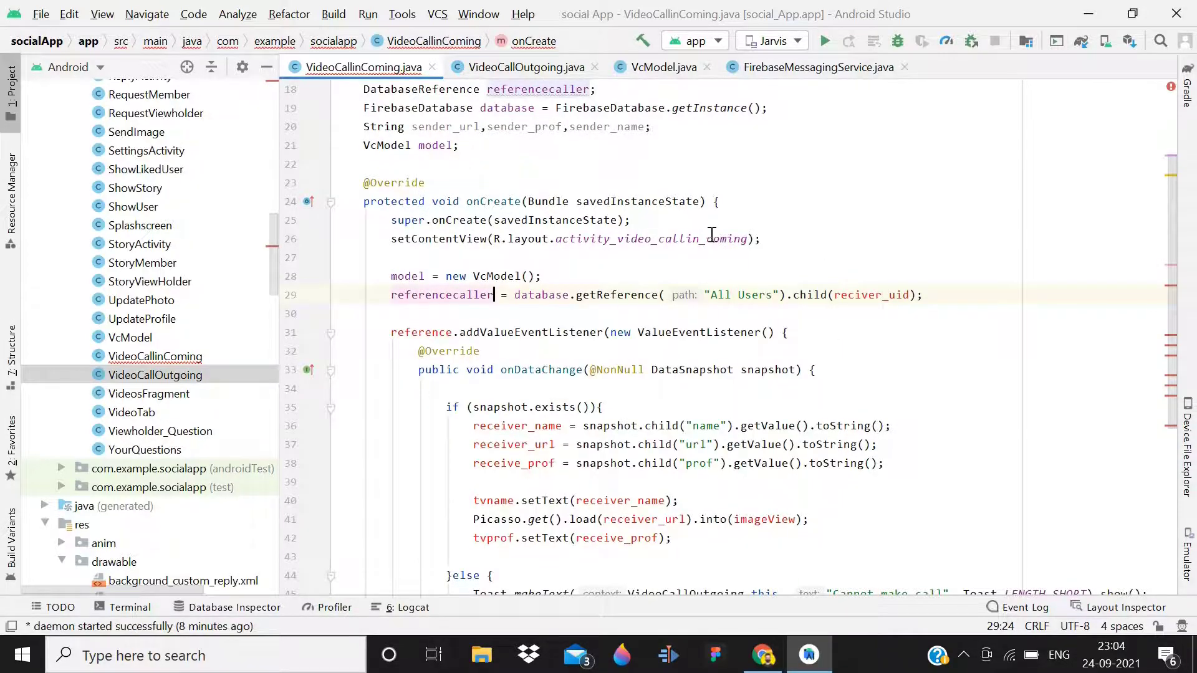
{"action": "left_click", "coordinate": [712, 237]}
{"action": "key", "text": "Return"}
{"action": "key", "text": "Return"}
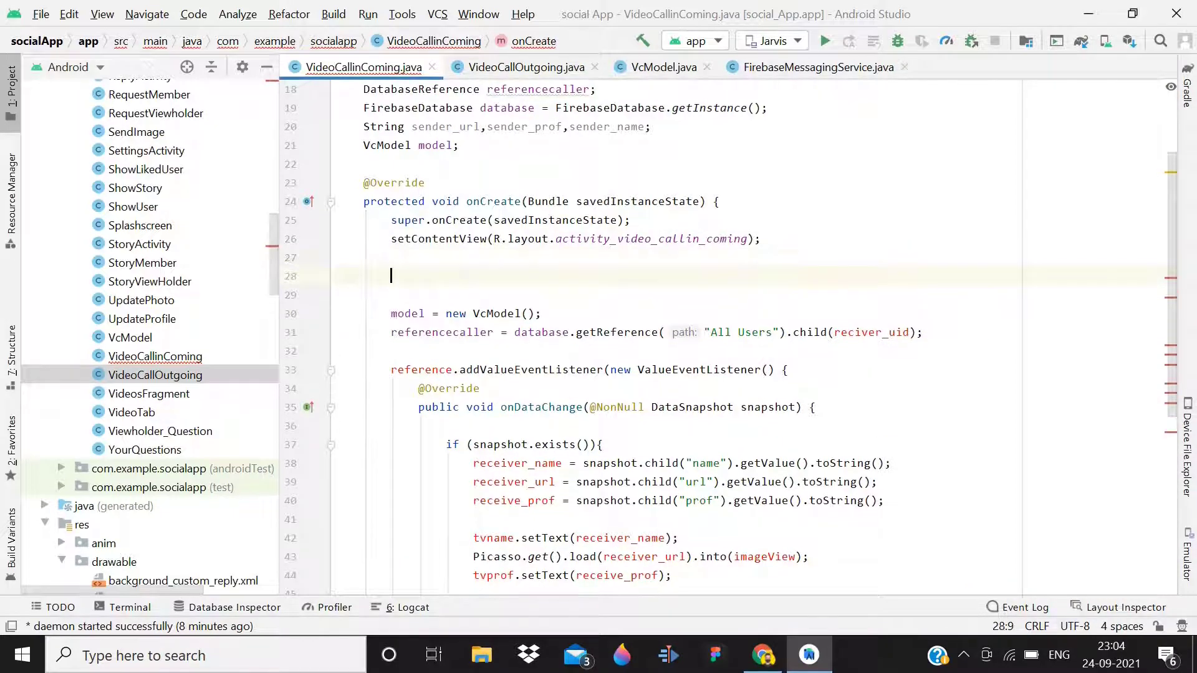
Step: Copy the Bundle extras uid-reading block from VideoCallOutgoing into VideoCallinComing's onCreate
{"action": "left_click", "coordinate": [526, 67]}
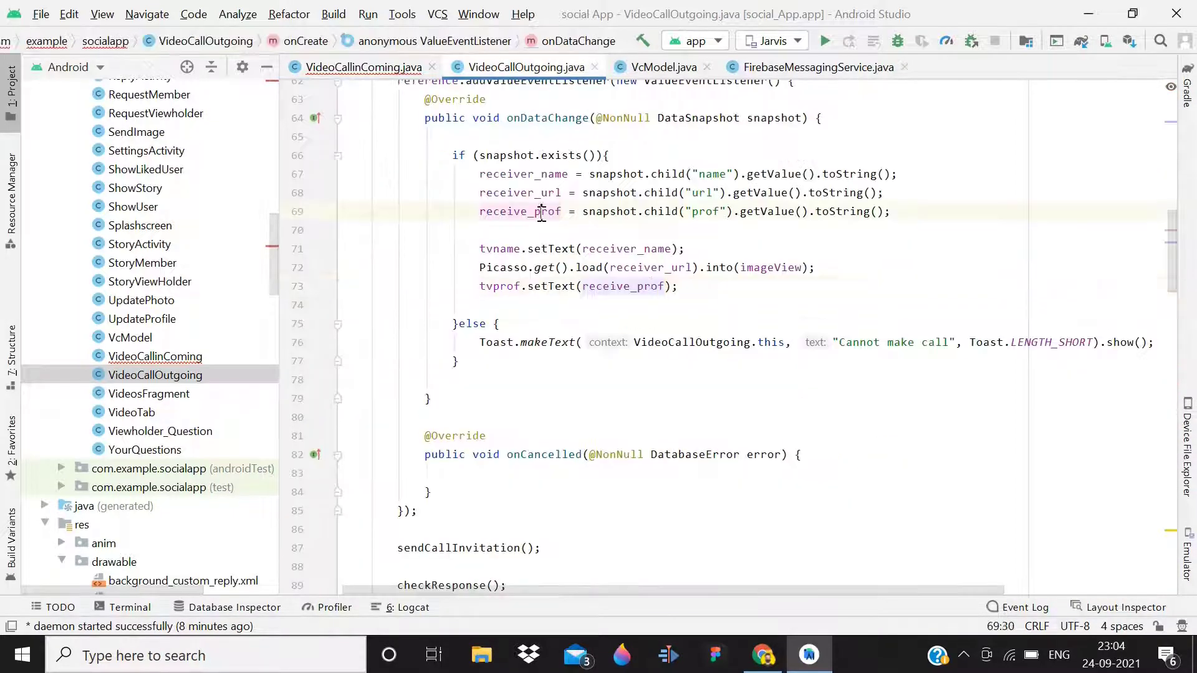
{"action": "scroll", "coordinate": [561, 328], "scroll_direction": "up", "scroll_amount": 5}
{"action": "left_click", "coordinate": [540, 215]}
{"action": "left_click_drag", "start_coordinate": [397, 407], "coordinate": [506, 521]}
{"action": "key", "text": "ctrl+c"}
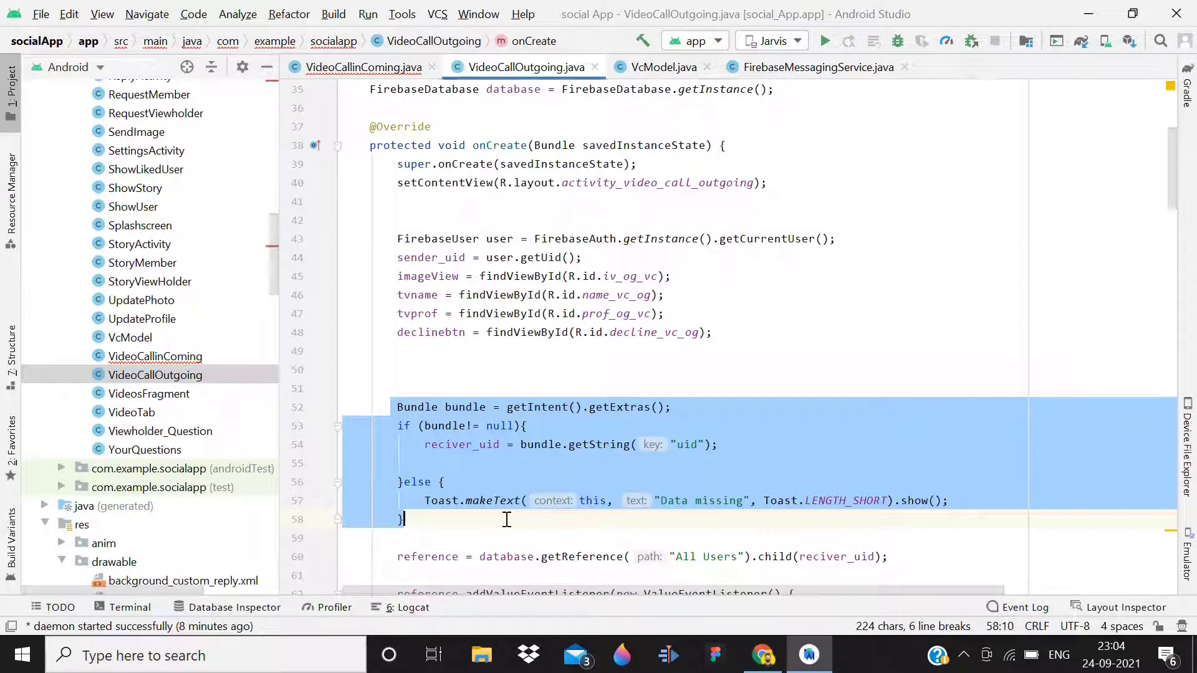
{"action": "left_click", "coordinate": [562, 277]}
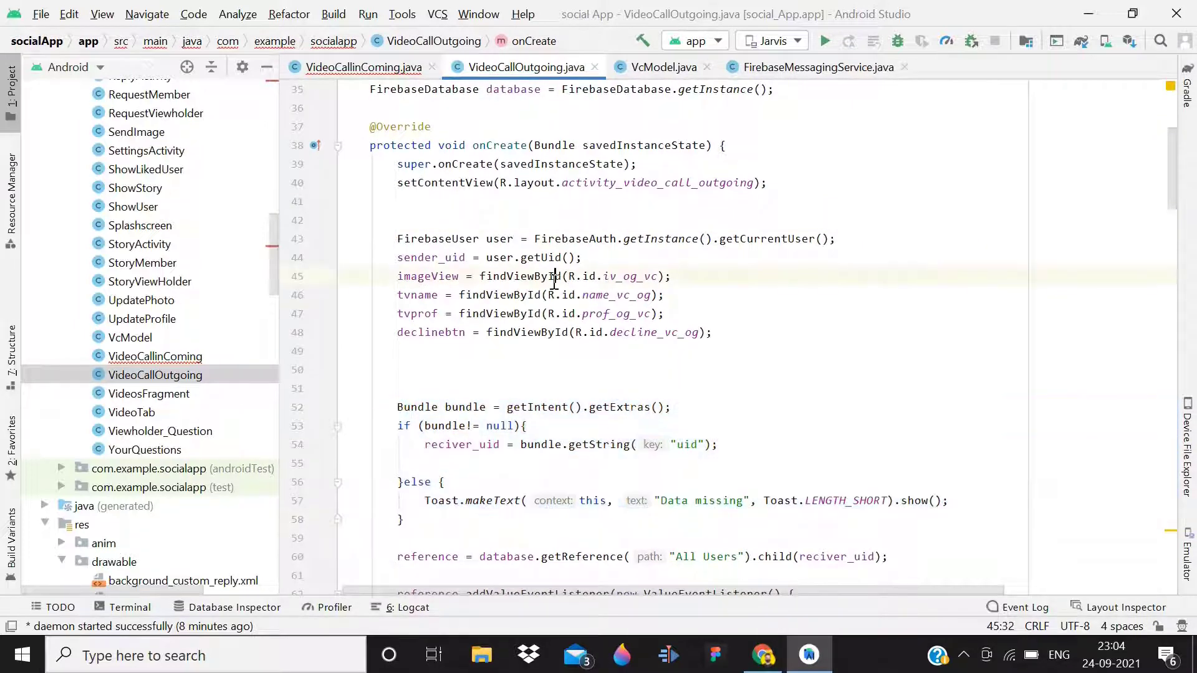
{"action": "left_click", "coordinate": [380, 67]}
{"action": "key", "text": "ctrl+v"}
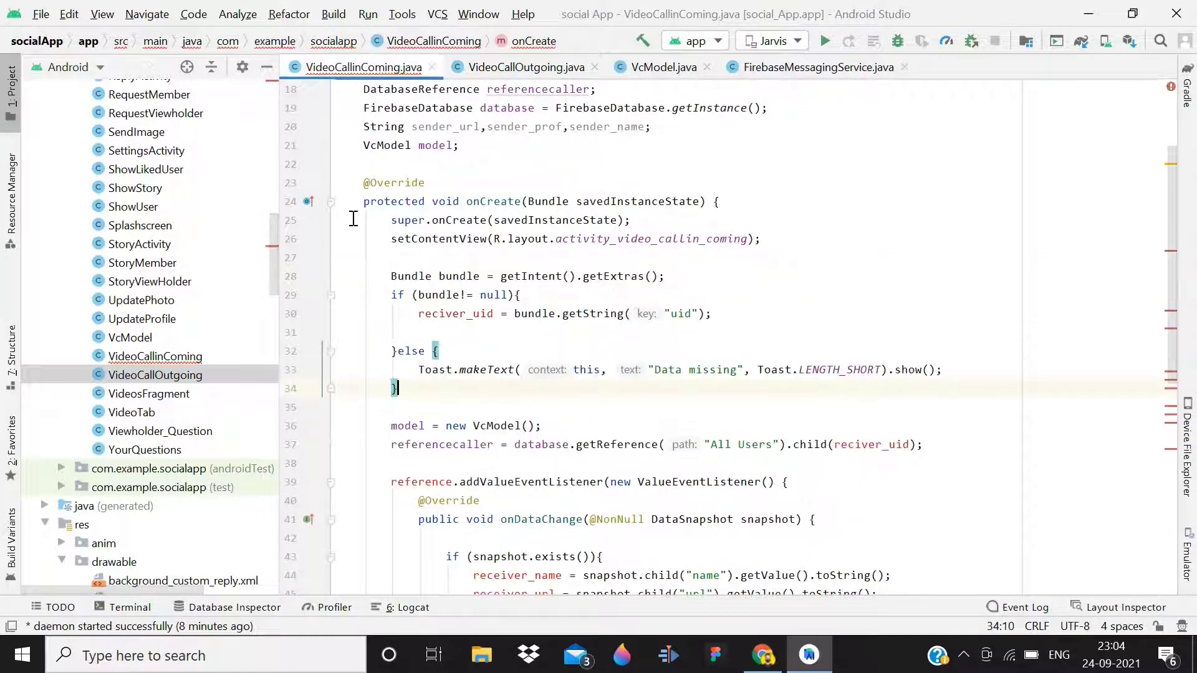
Step: Rename reciver_uid to sender_uid and add sender_uid to the sender String field declarations
{"action": "double_click", "coordinate": [469, 316]}
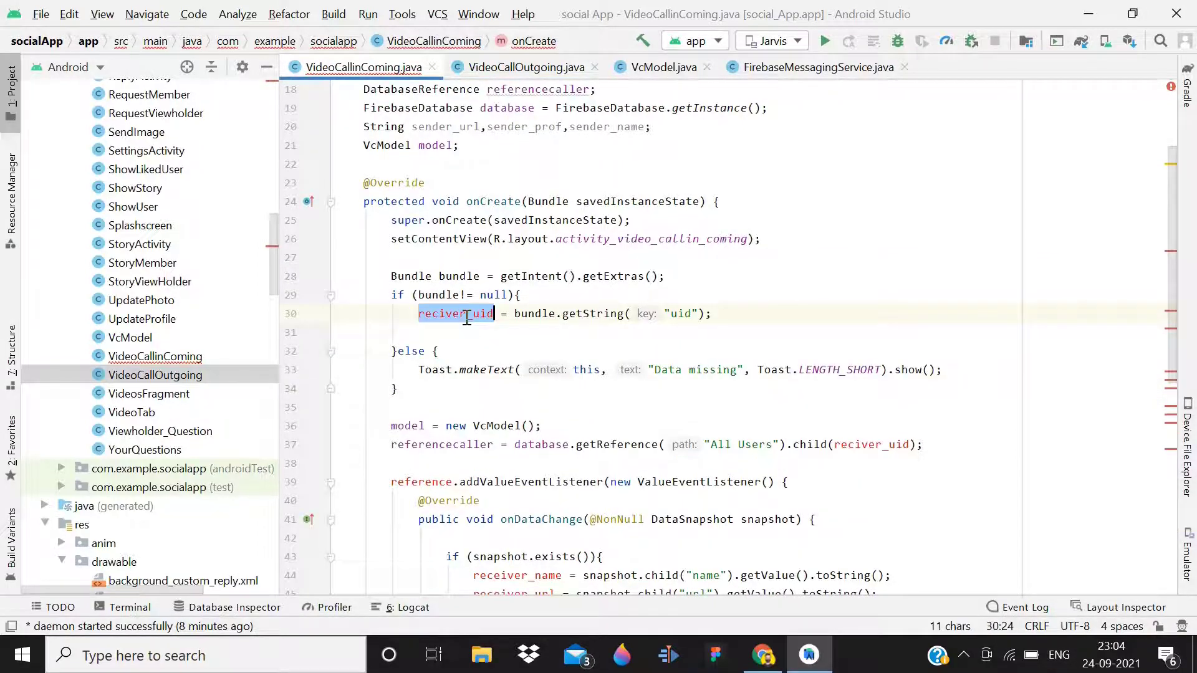
{"action": "type", "text": "sender"}
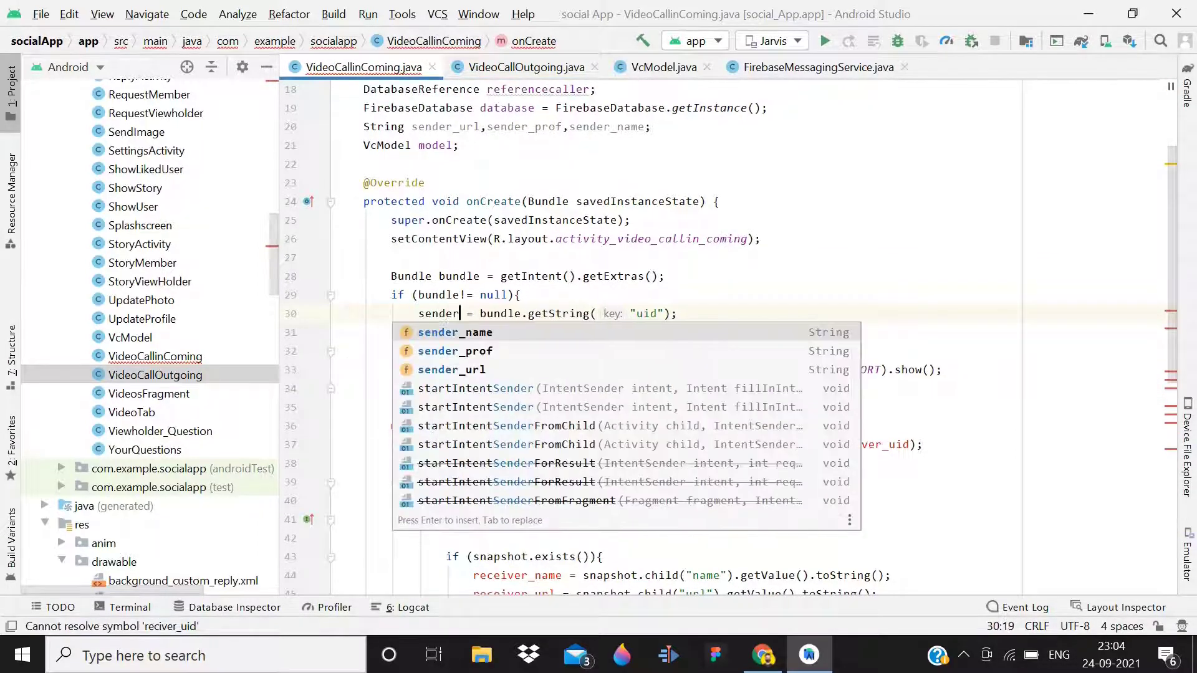
{"action": "type", "text": "_uid"}
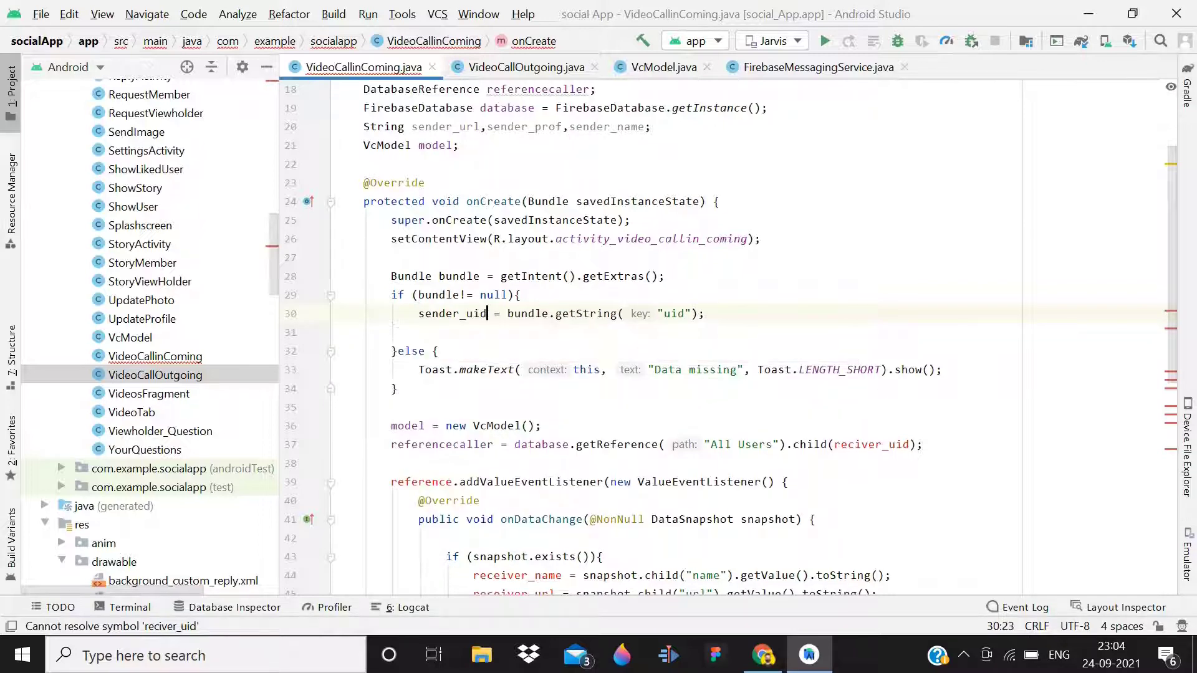
{"action": "key", "text": "ctrl+Home"}
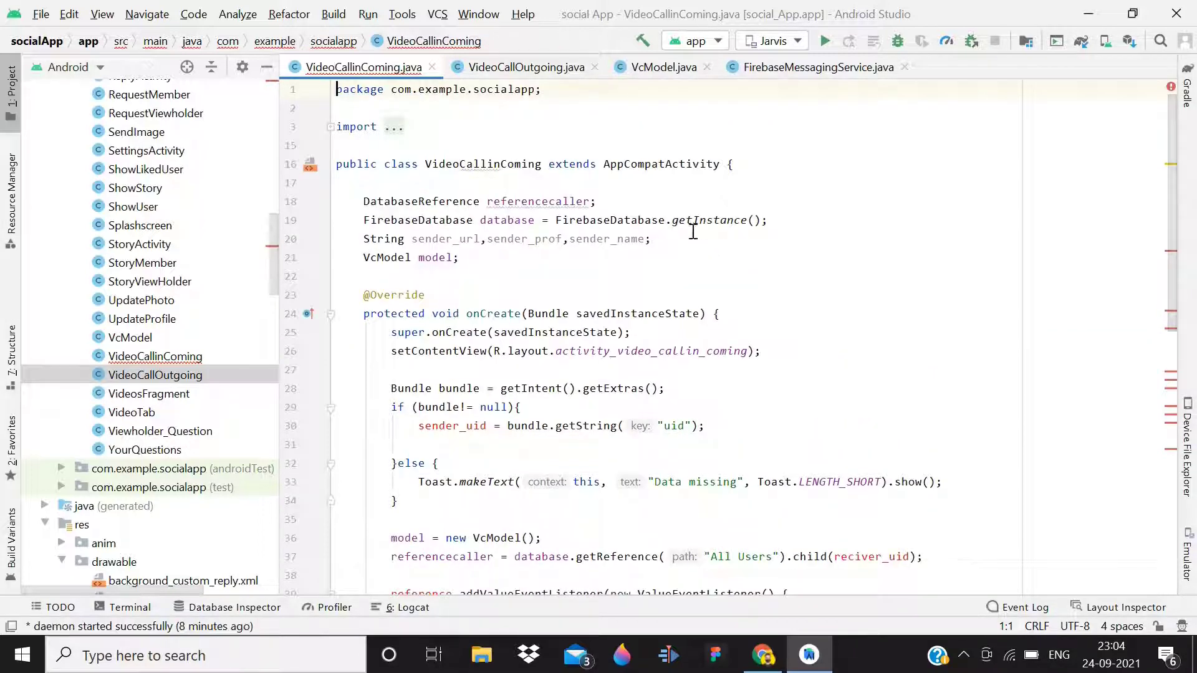
{"action": "left_click", "coordinate": [646, 238]}
{"action": "type", "text": ",send"}
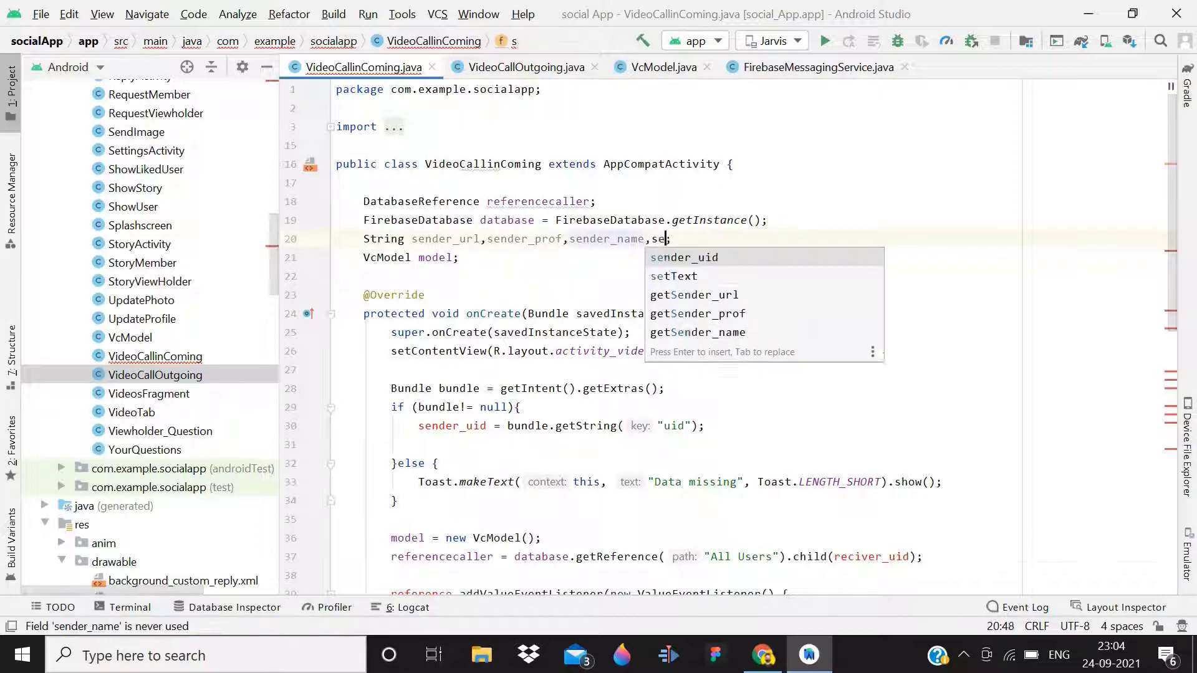
{"action": "key", "text": "Return"}
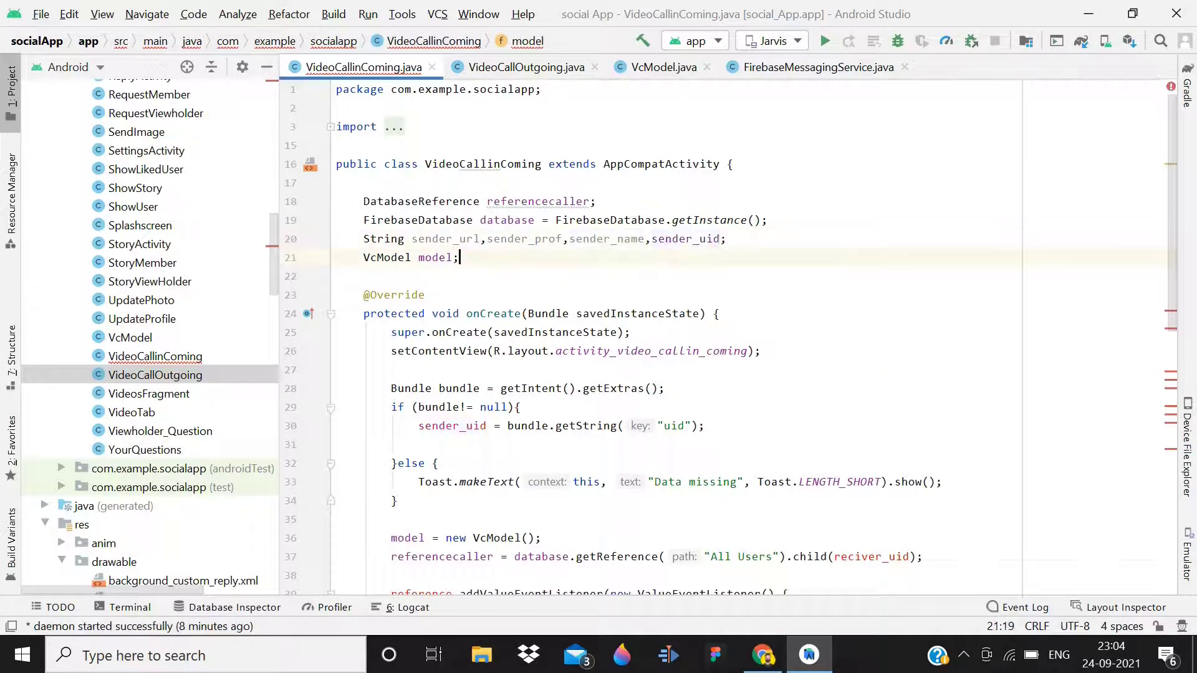
{"action": "left_click", "coordinate": [716, 557]}
{"action": "key", "text": "Down"}
{"action": "key", "text": "Down"}
{"action": "key", "text": "Down"}
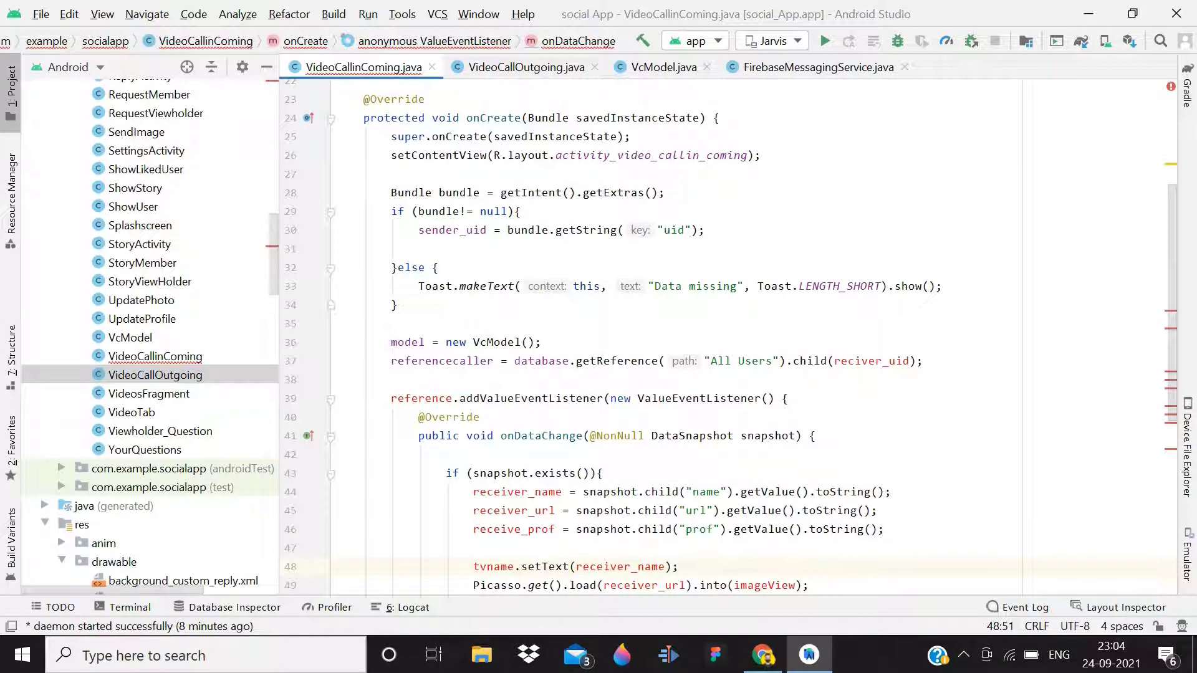
Step: Attach the listener to referencecaller on the All Users child sender_uid
{"action": "double_click", "coordinate": [431, 393]}
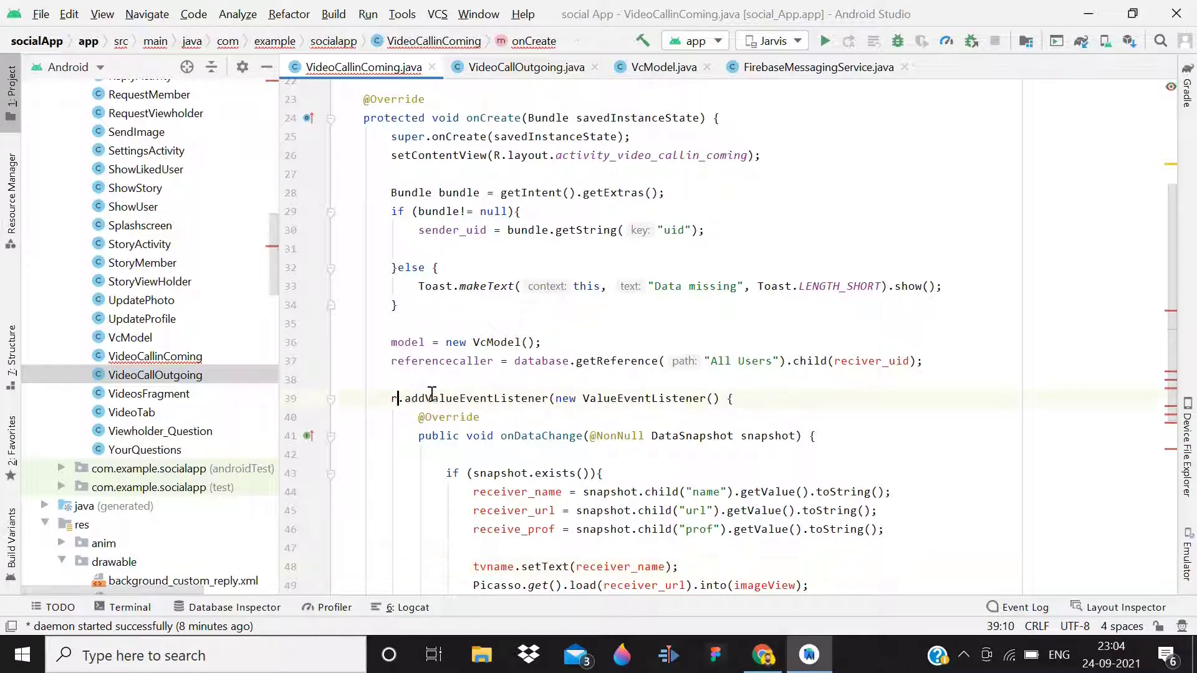
{"action": "type", "text": "re"}
{"action": "key", "text": "Return"}
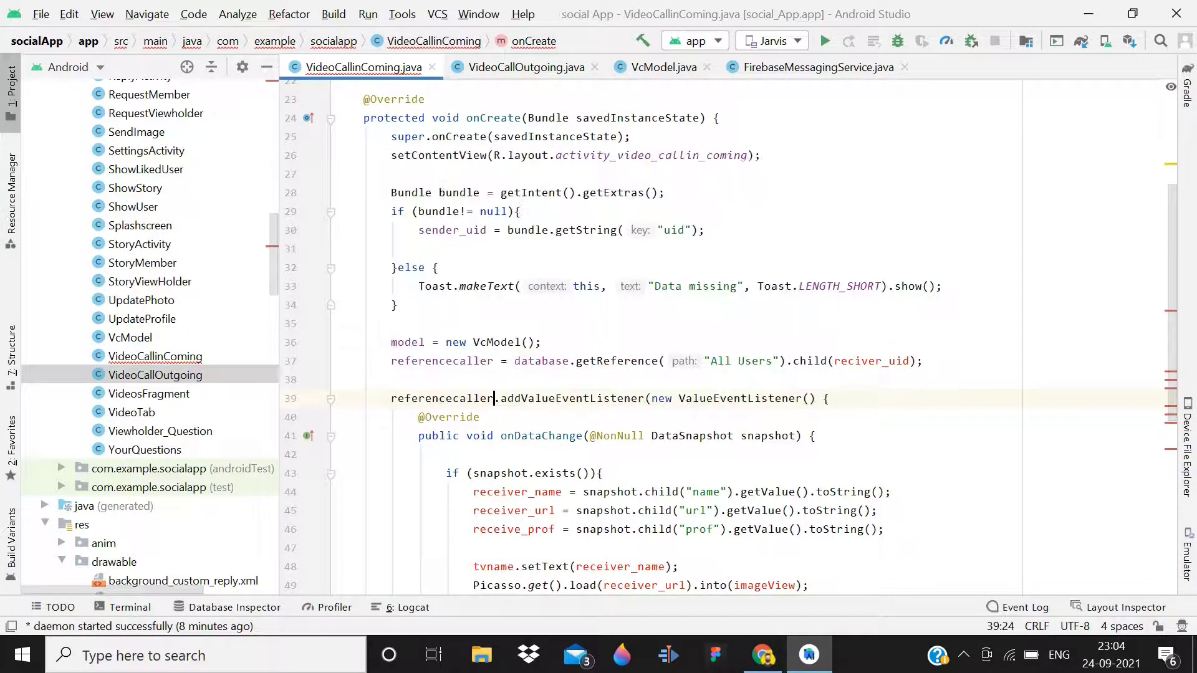
{"action": "double_click", "coordinate": [875, 363]}
{"action": "type", "text": "se"}
{"action": "key", "text": "Down"}
{"action": "key", "text": "Down"}
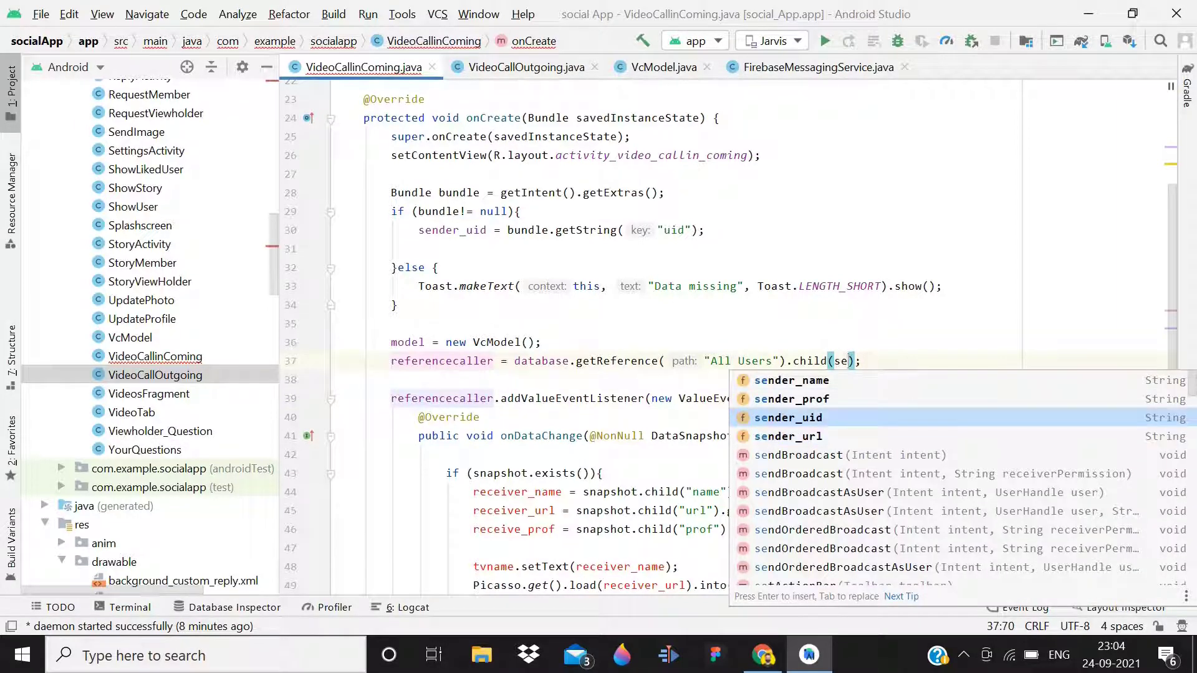
{"action": "key", "text": "Return"}
{"action": "key", "text": "Down"}
{"action": "key", "text": "Down"}
{"action": "key", "text": "Down"}
{"action": "key", "text": "Down"}
{"action": "key", "text": "Down"}
{"action": "key", "text": "Down"}
{"action": "key", "text": "Down"}
{"action": "key", "text": "Down"}
{"action": "key", "text": "Down"}
{"action": "key", "text": "Down"}
Step: Store snapshot name, url and prof into sender_name, sender_url and sender_prof
{"action": "double_click", "coordinate": [501, 440]}
{"action": "type", "text": "r"}
{"action": "key", "text": "BackSpace"}
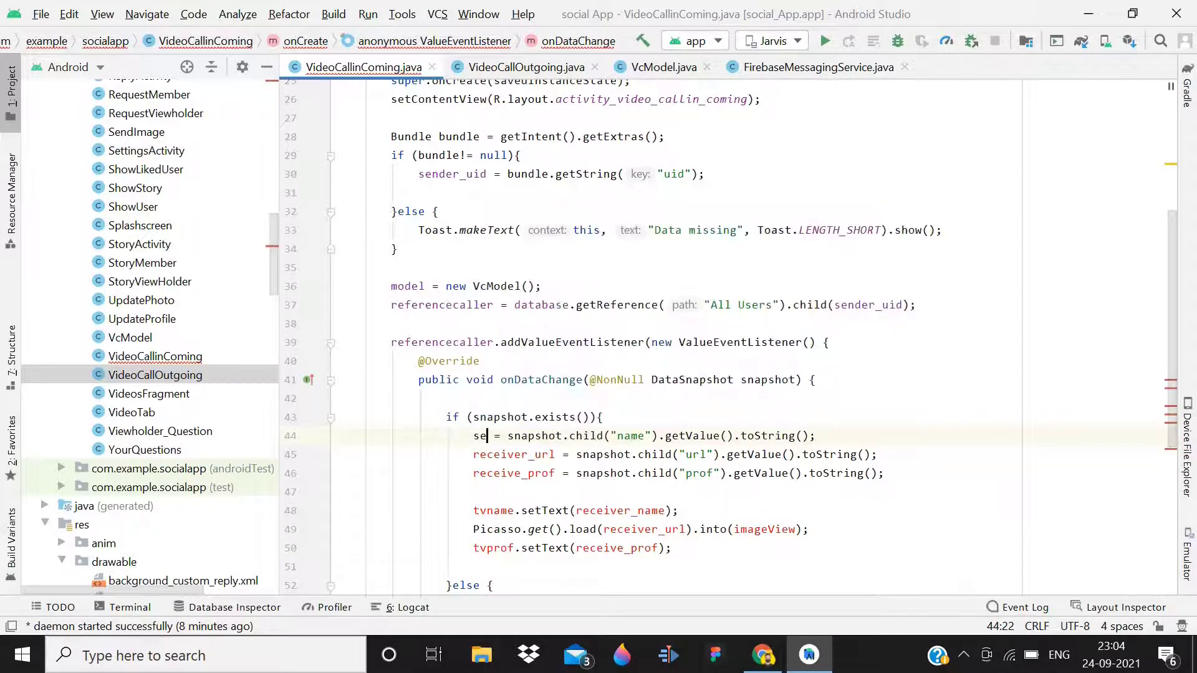
{"action": "type", "text": "se"}
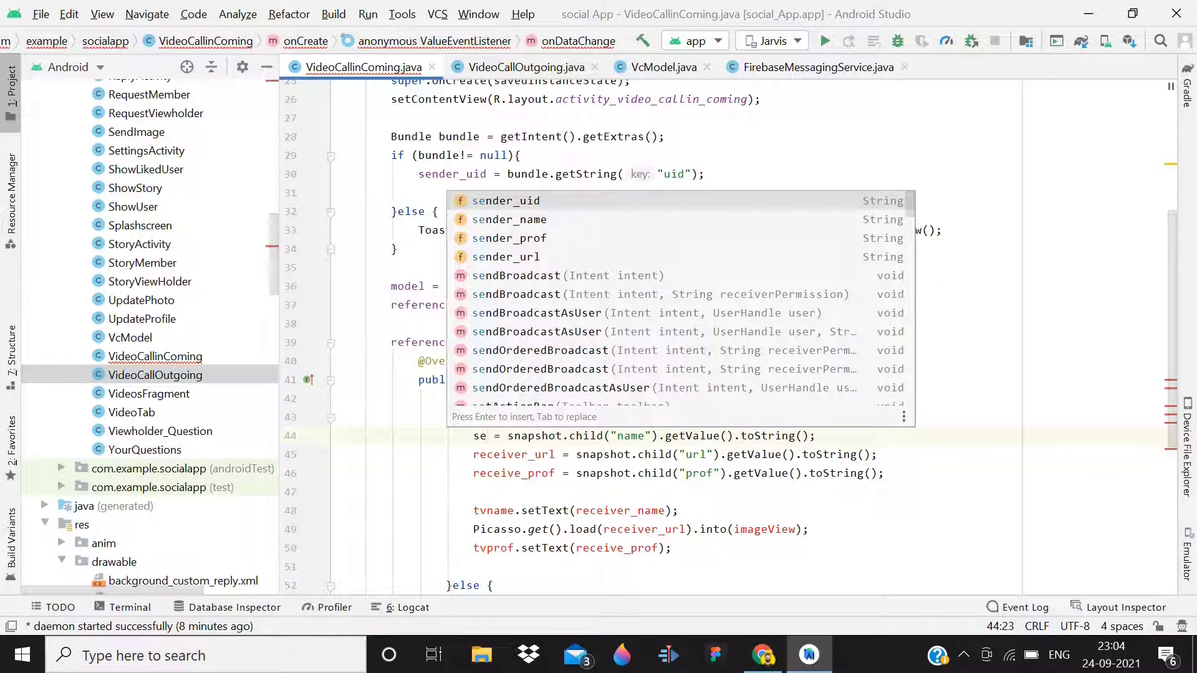
{"action": "key", "text": "Down"}
{"action": "key", "text": "Return"}
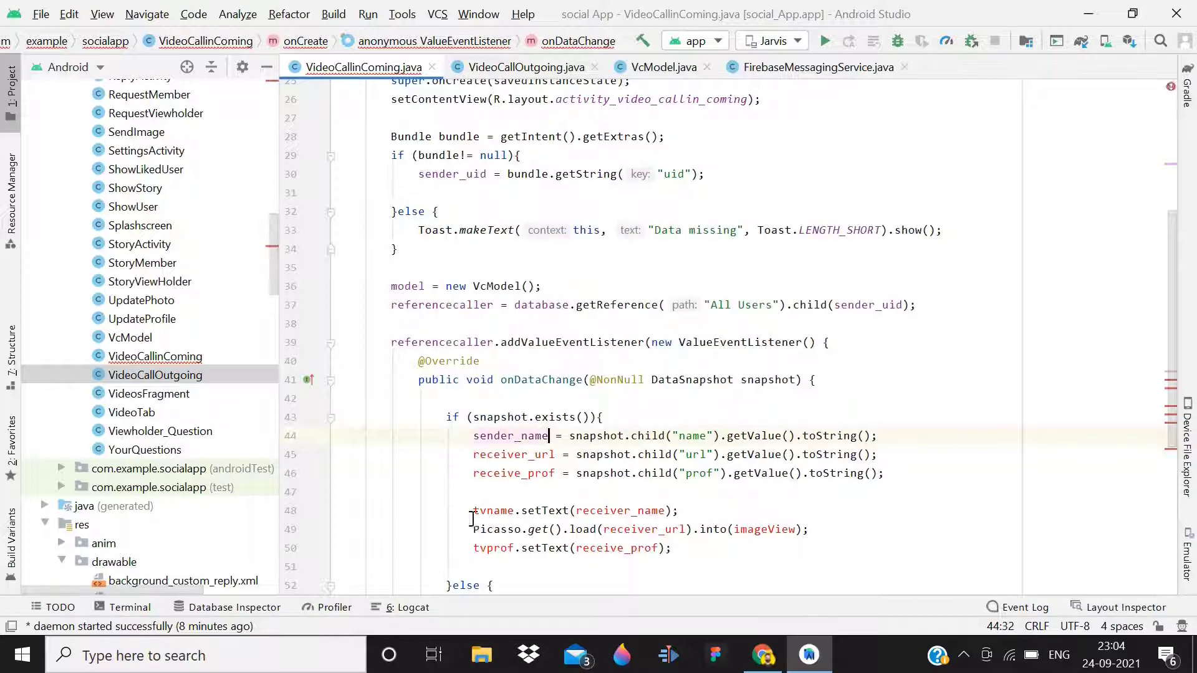
{"action": "double_click", "coordinate": [516, 456]}
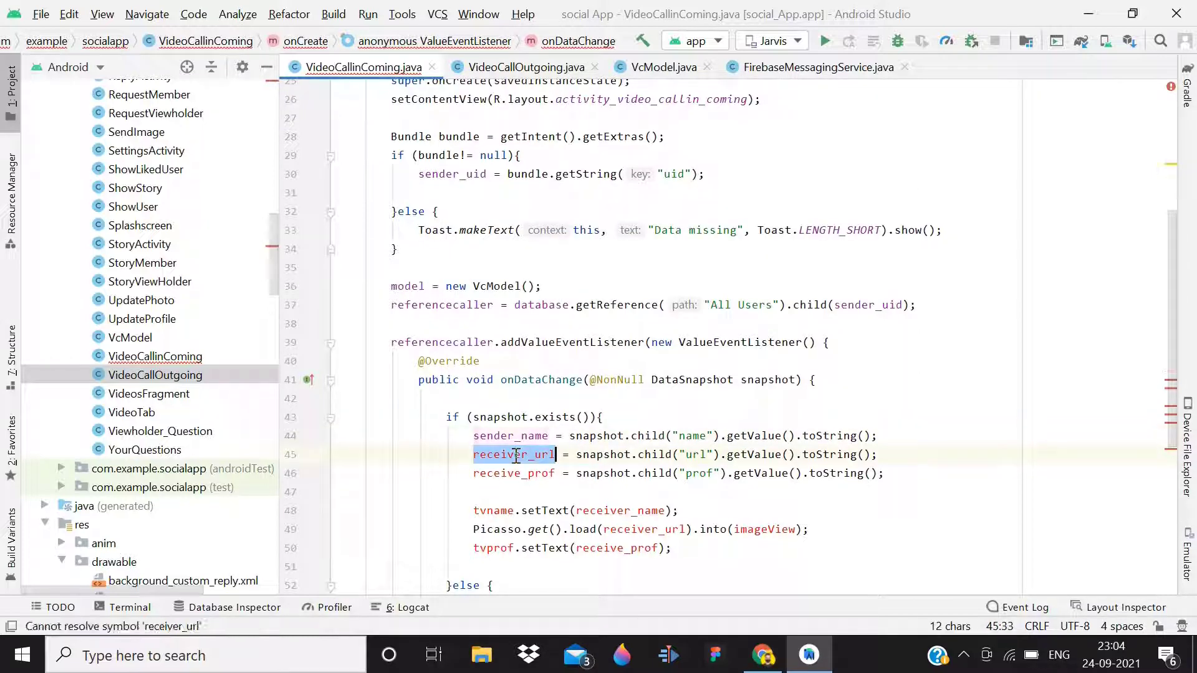
{"action": "type", "text": "se"}
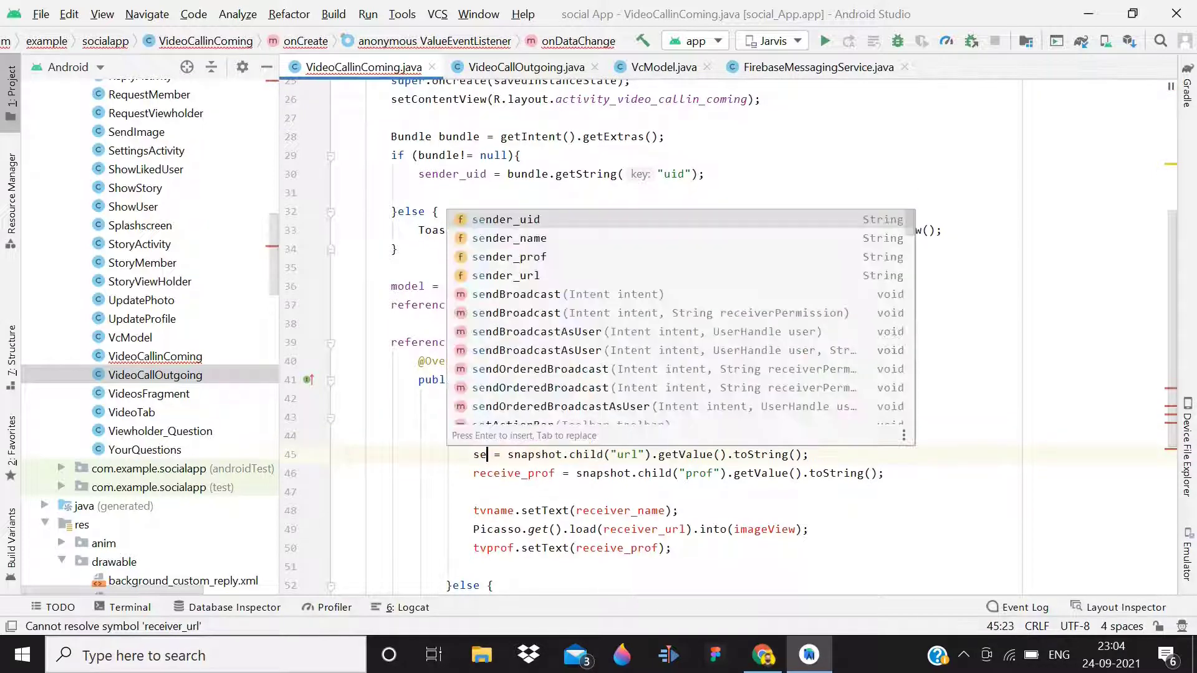
{"action": "key", "text": "Down"}
{"action": "key", "text": "Down"}
{"action": "key", "text": "Down"}
{"action": "key", "text": "Return"}
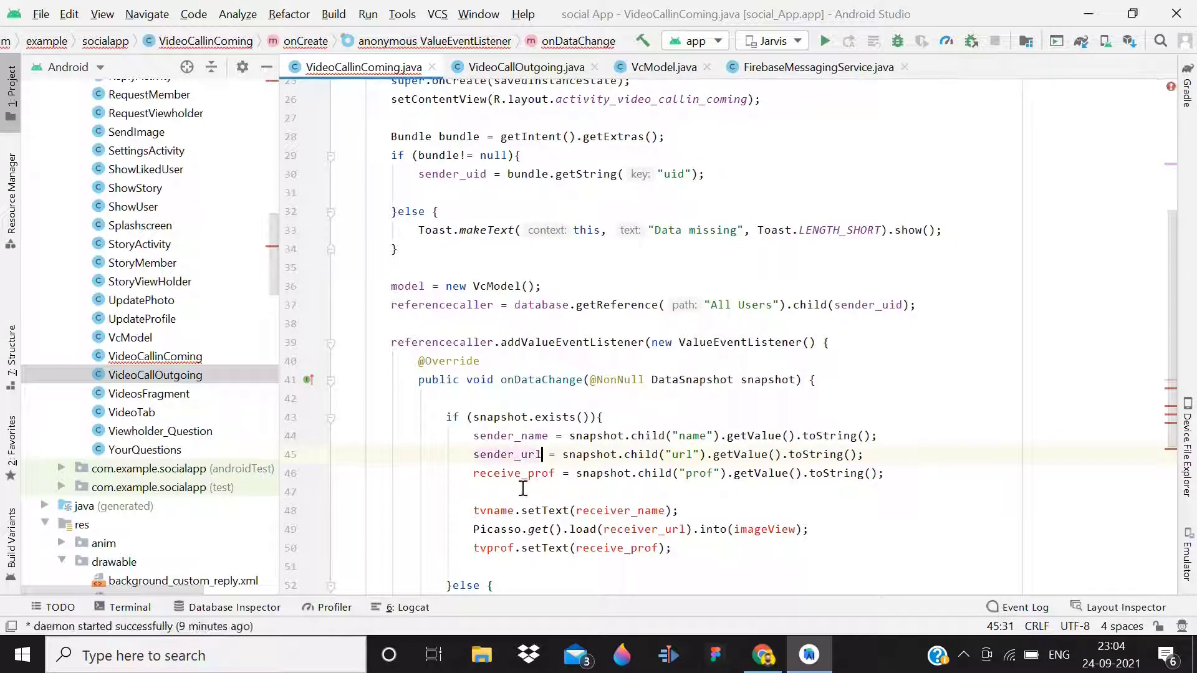
{"action": "left_click_drag", "start_coordinate": [520, 484], "coordinate": [337, 566]}
{"action": "double_click", "coordinate": [520, 475]}
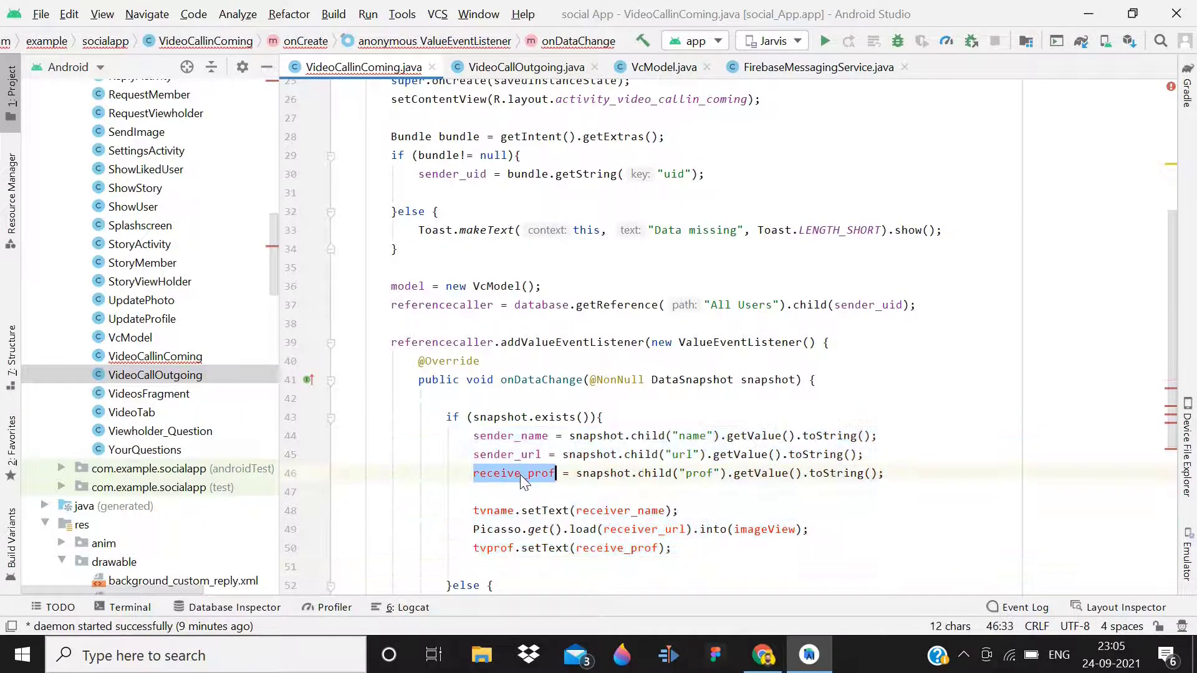
{"action": "type", "text": "sen"}
{"action": "key", "text": "Down"}
{"action": "key", "text": "Down"}
{"action": "key", "text": "Return"}
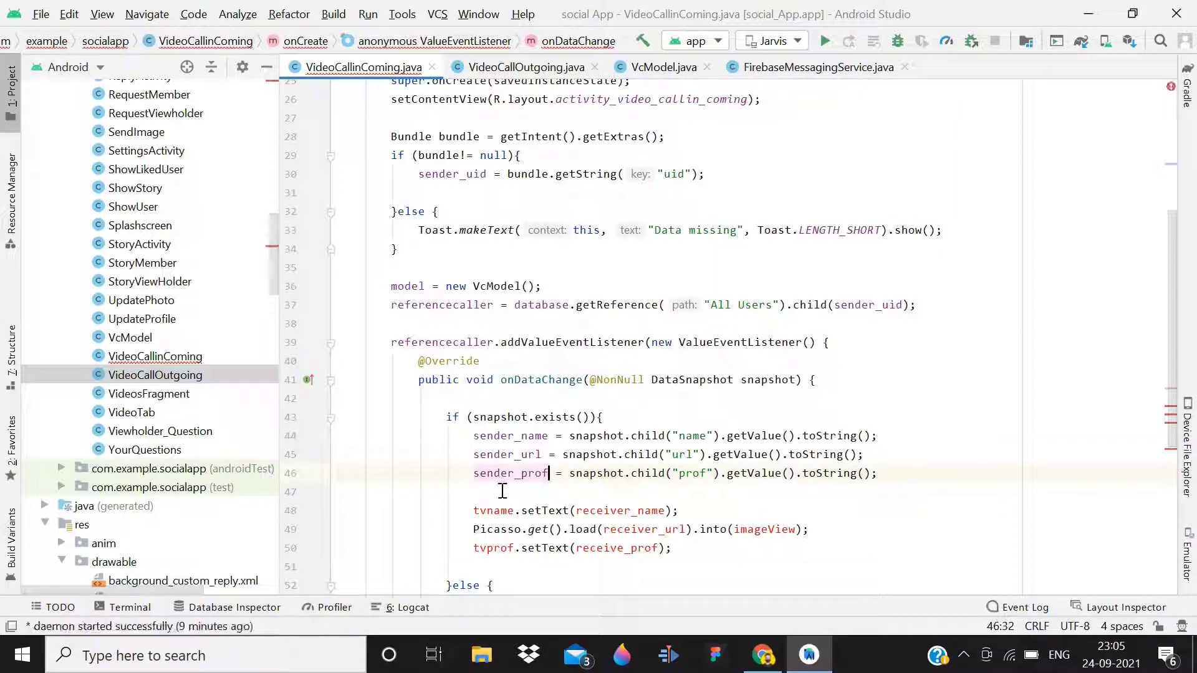
Step: Declare 'ImageView imageView;' below the model field
{"action": "left_click", "coordinate": [648, 288]}
{"action": "scroll", "coordinate": [647, 288], "scroll_direction": "up", "scroll_amount": 10}
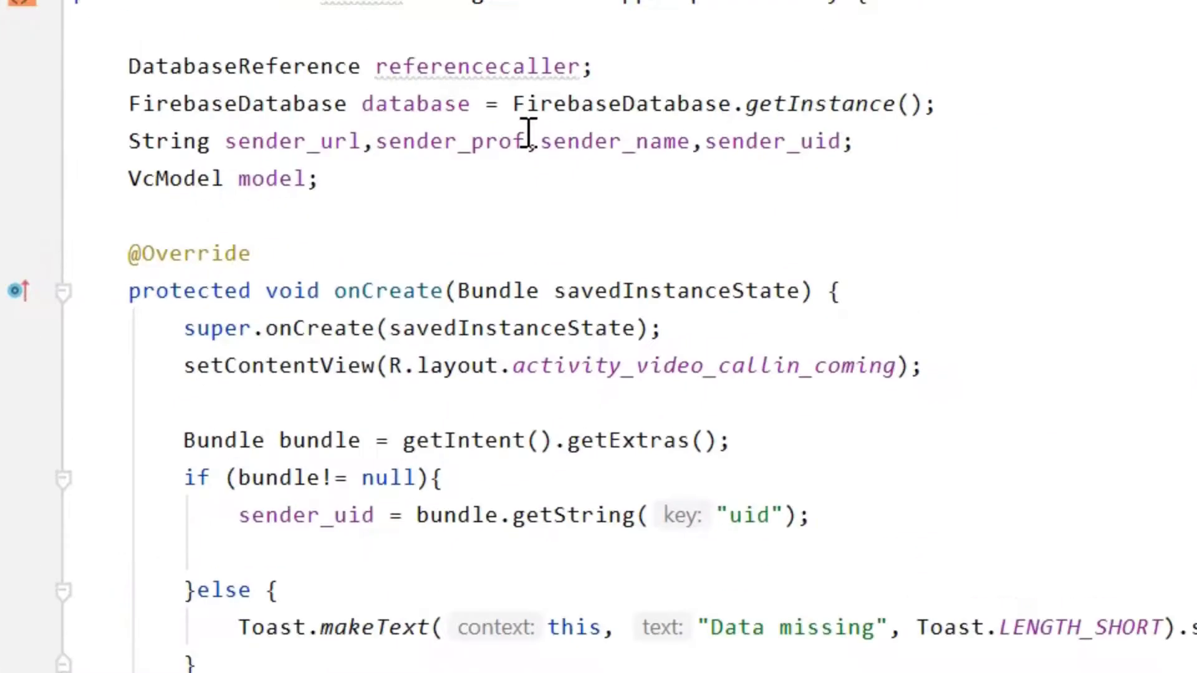
{"action": "left_click", "coordinate": [428, 173]}
{"action": "key", "text": "Return"}
{"action": "type", "text": "Ima"}
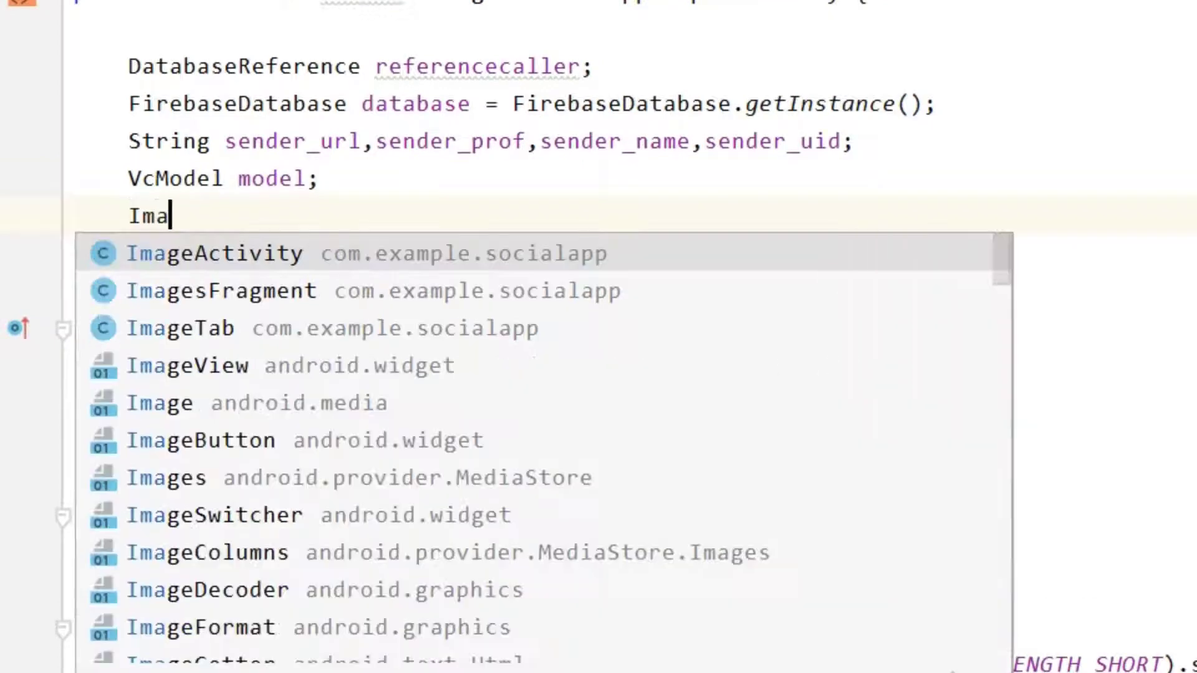
{"action": "key", "text": "Down"}
{"action": "key", "text": "Down"}
{"action": "key", "text": "Down"}
{"action": "key", "text": "Return"}
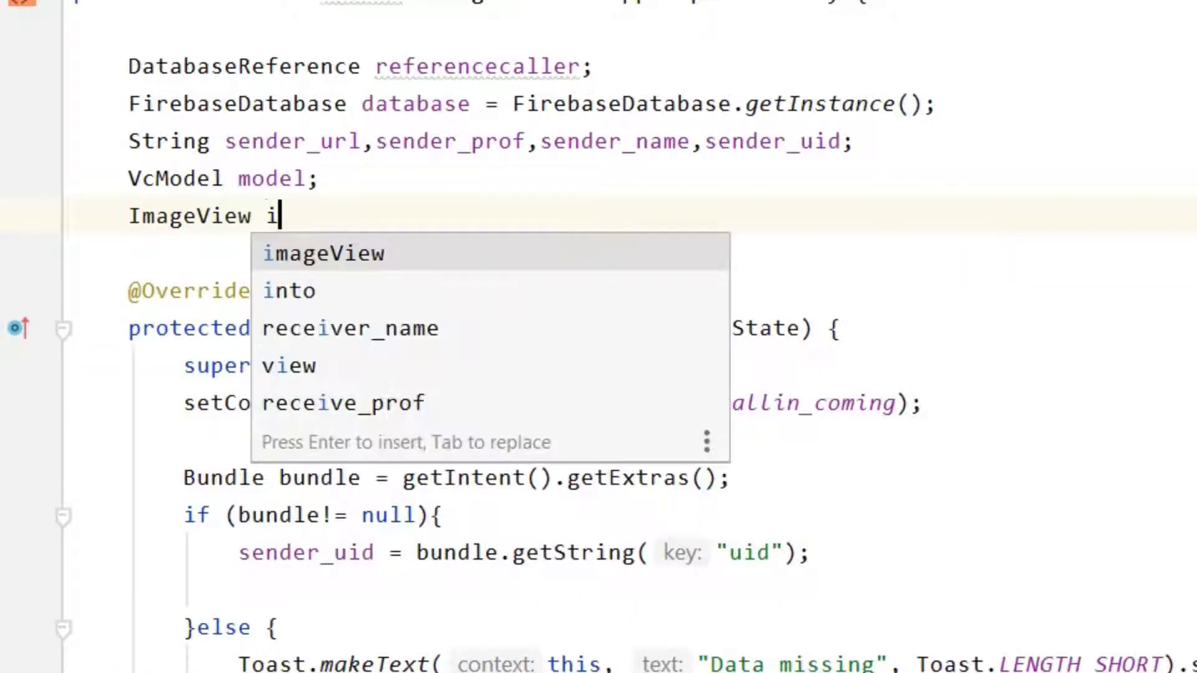
{"action": "key", "text": "Return"}
{"action": "key", "text": "Return"}
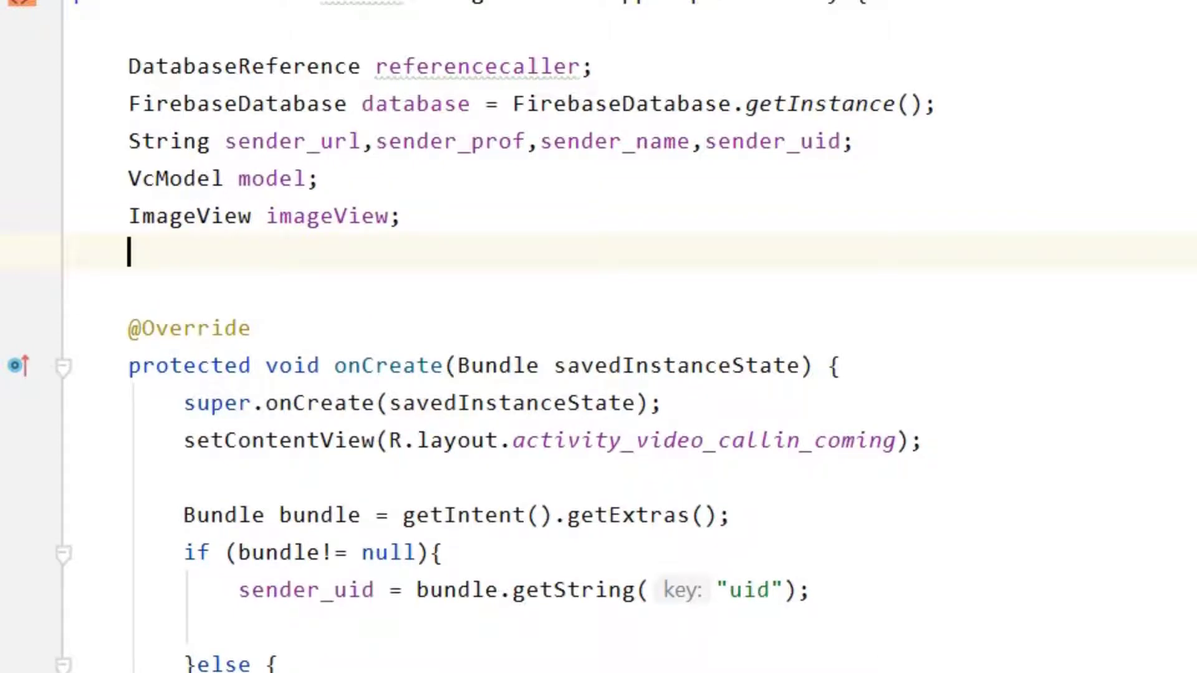
{"action": "type", "text": "Floa"}
Step: Declare FloatingActionButtons declinebtn and acceptbtn, then begin a TextView field
{"action": "key", "text": "Down"}
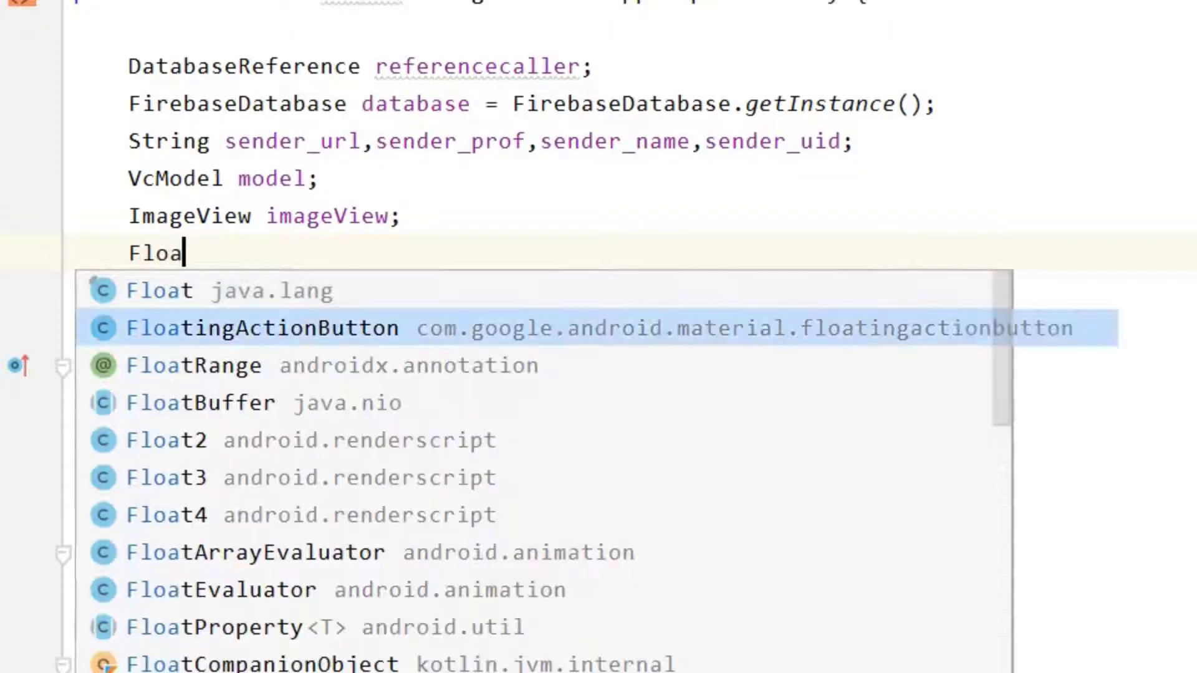
{"action": "key", "text": "Return"}
{"action": "type", "text": "declinebtn,accpet"}
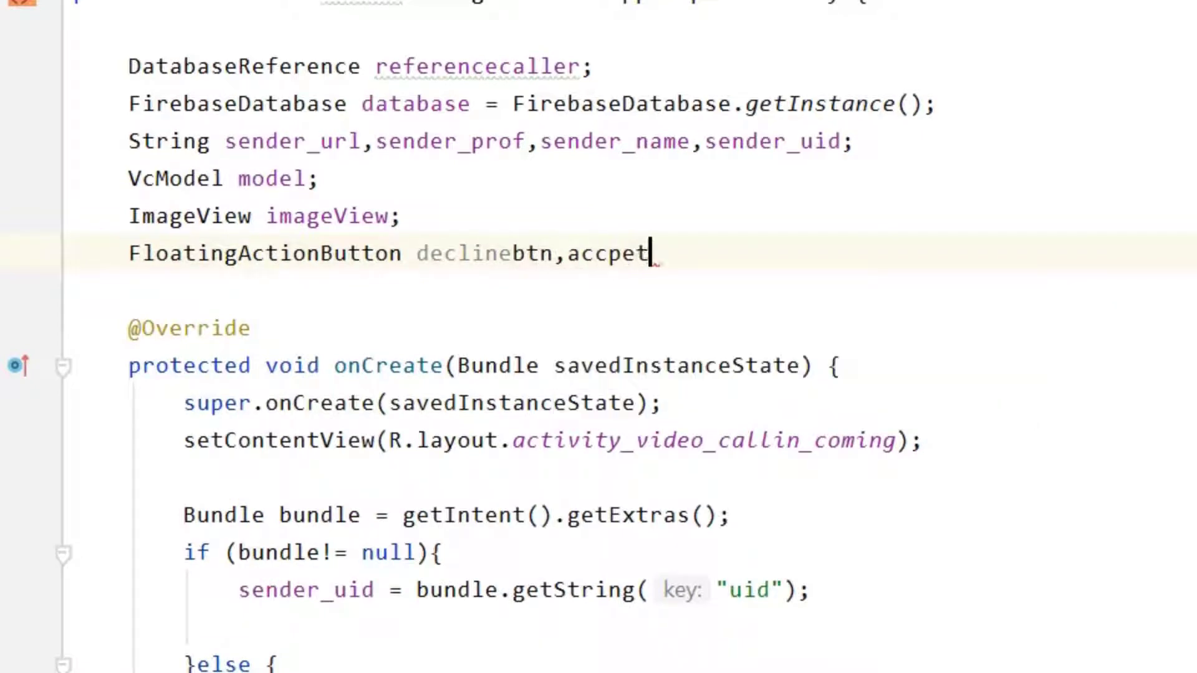
{"action": "key", "text": "BackSpace"}
{"action": "key", "text": "BackSpace"}
{"action": "key", "text": "BackSpace"}
{"action": "type", "text": "eptbtn;"}
{"action": "key", "text": "Return"}
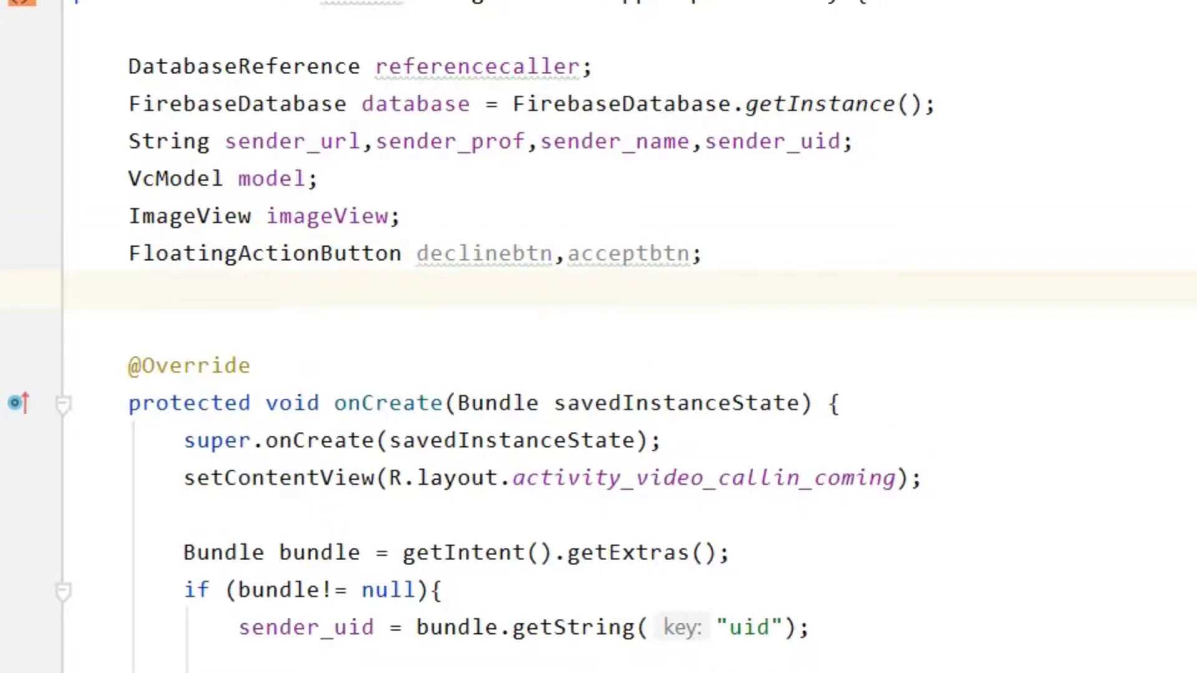
{"action": "type", "text": "Tex"}
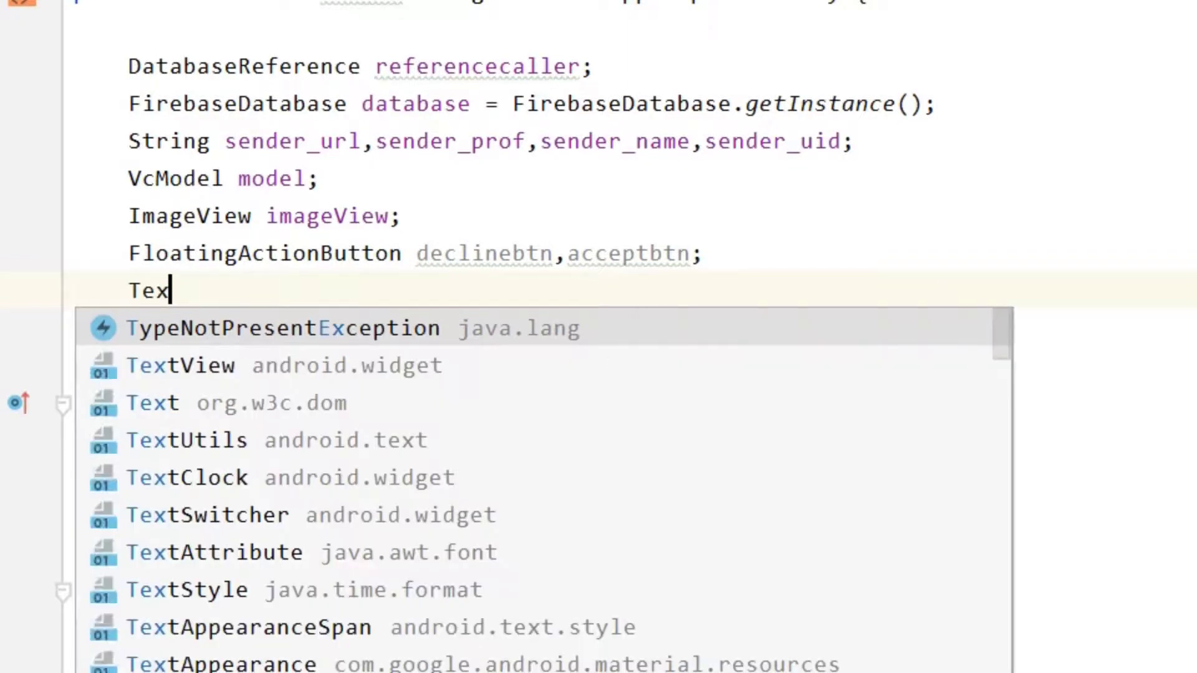
{"action": "key", "text": "Down"}
{"action": "key", "text": "Return"}
{"action": "type", "text": "tvnam"}
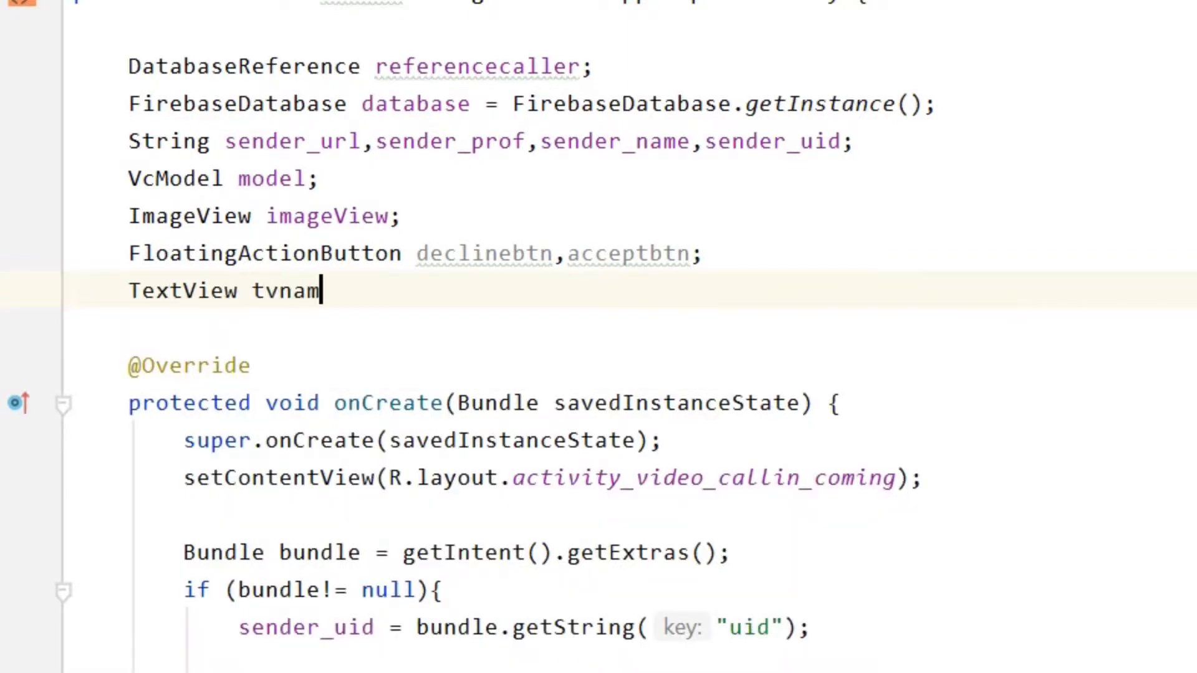